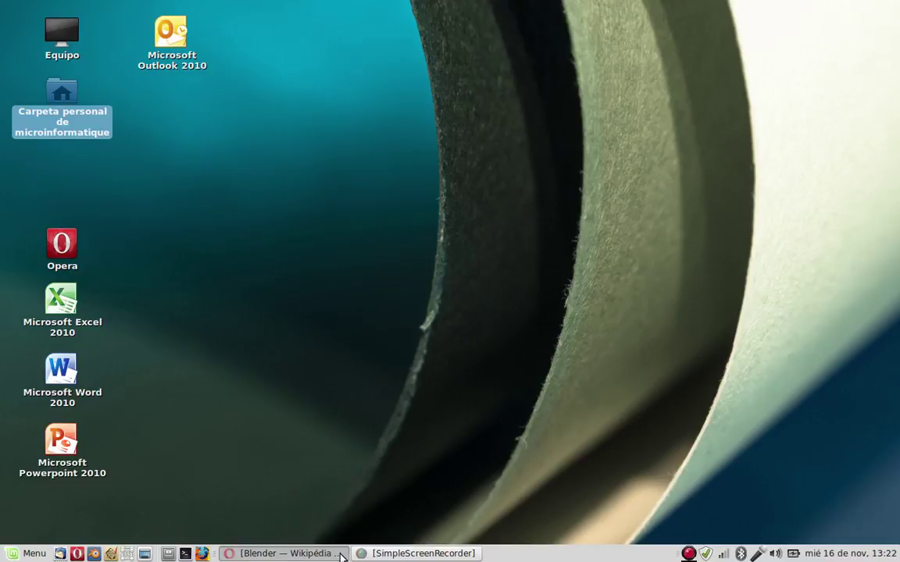
# - Bring up the French Wikipedia article on Blender in Opera, enlarge the page and highlight the opening definition up to "rendu en 3D"
pyautogui.click(293, 553)
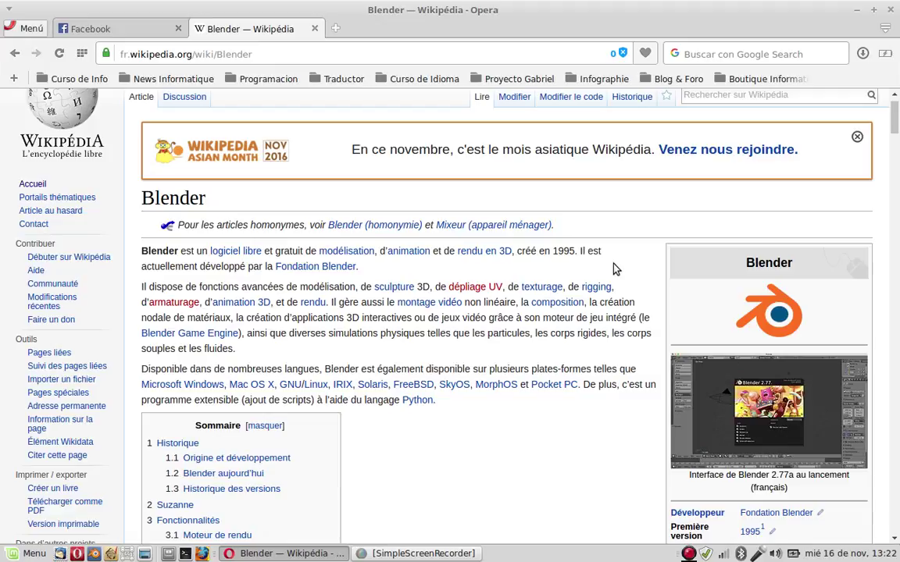
pyautogui.hotkey('ctrl', '+')
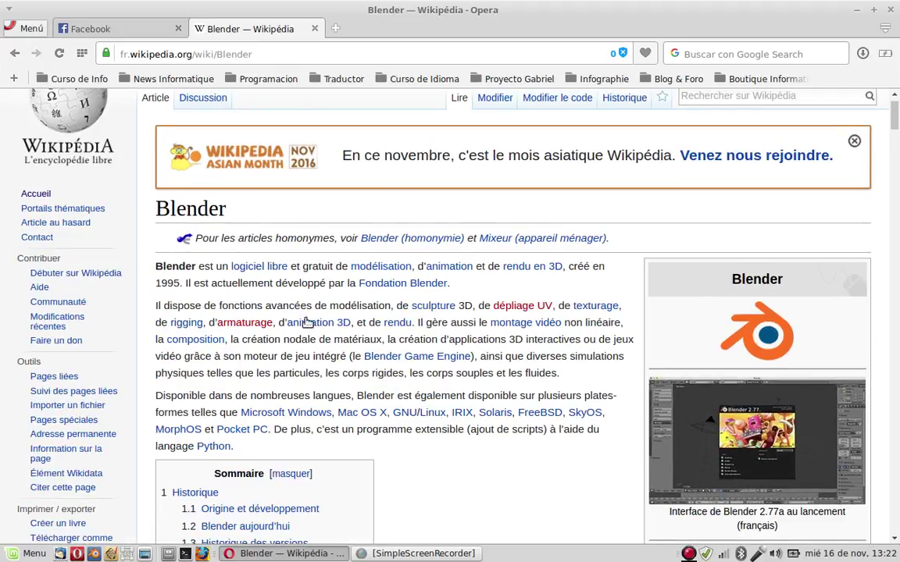
pyautogui.hotkey('ctrl', '+')
pyautogui.scroll(-2, 372, 363)
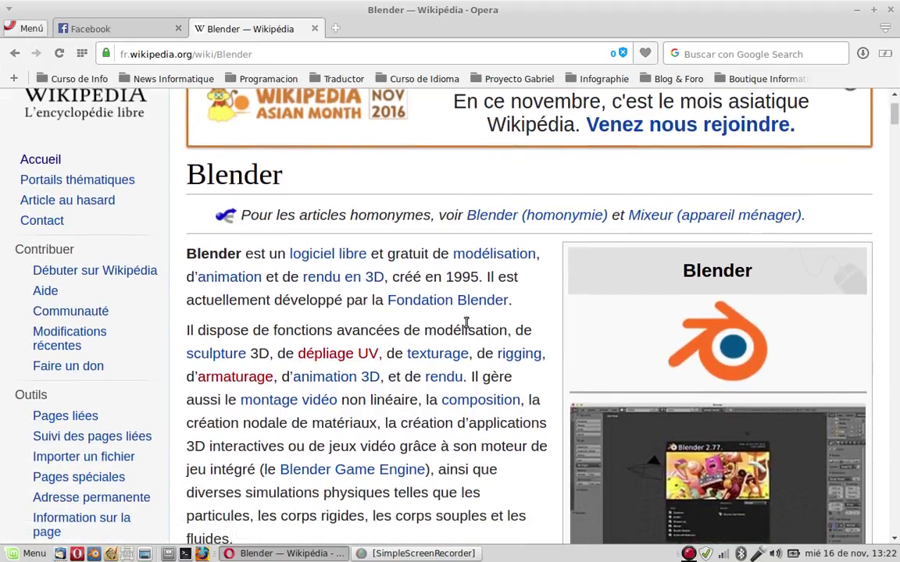
pyautogui.scroll(-1, 530, 316)
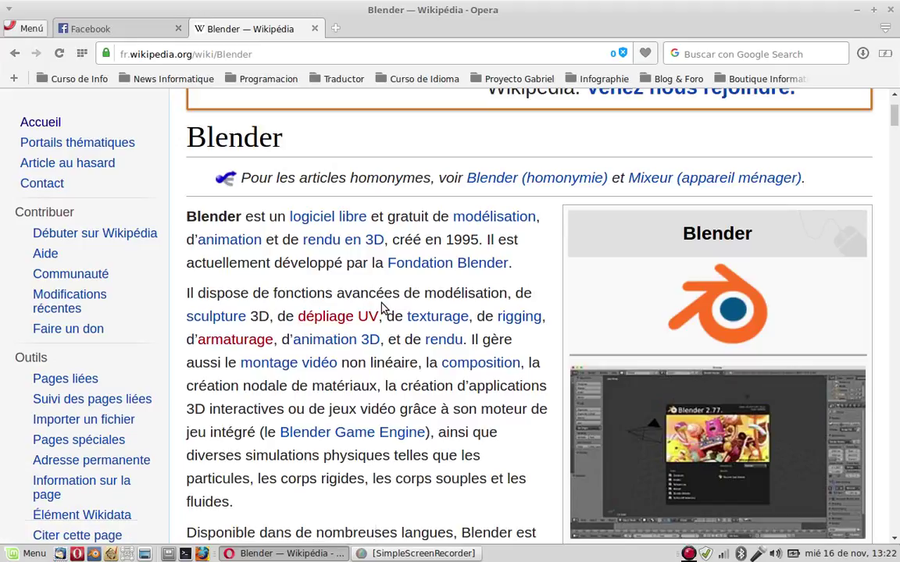
pyautogui.scroll(-1, 436, 302)
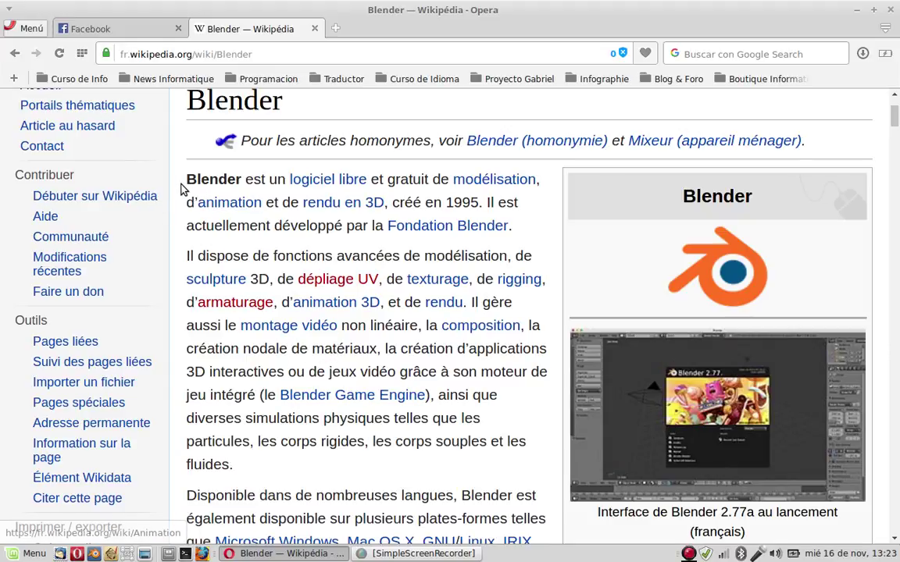
pyautogui.moveTo(185, 181); pyautogui.dragTo(383, 195)
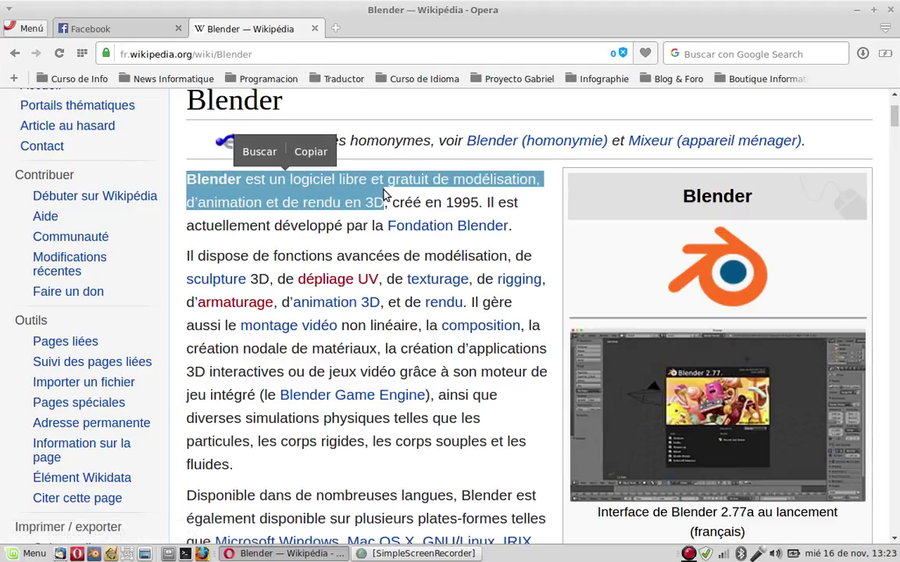
# - Open google.com in a new browser tab
pyautogui.click(340, 28)
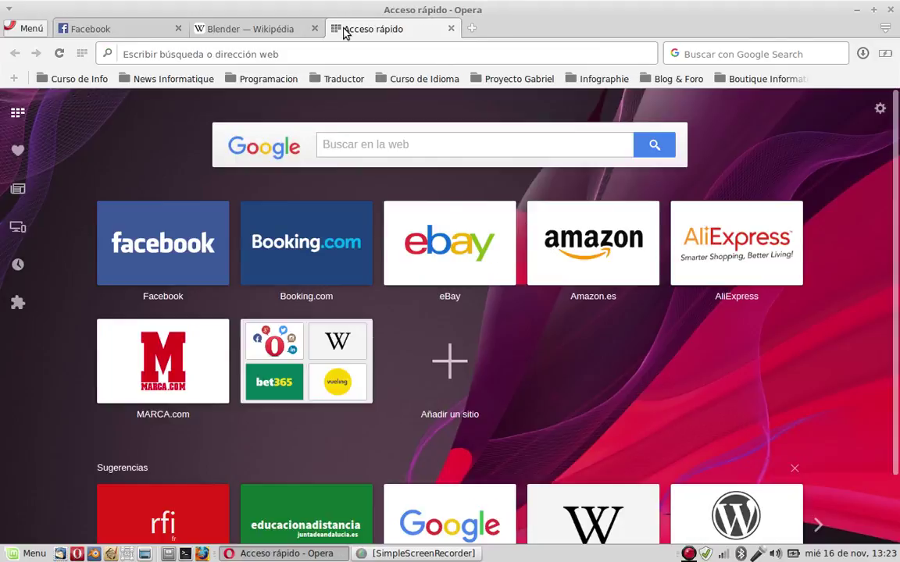
pyautogui.write('google.com')
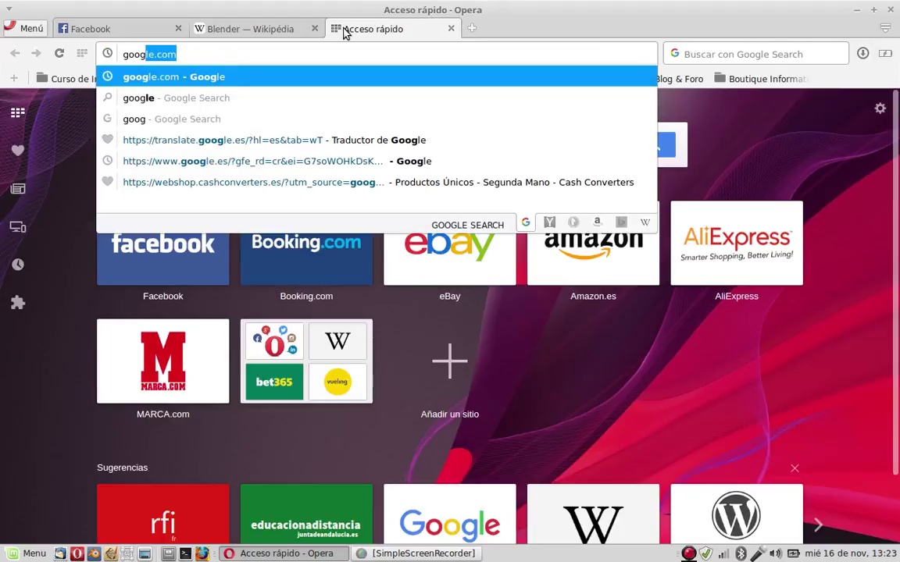
pyautogui.press('Return')
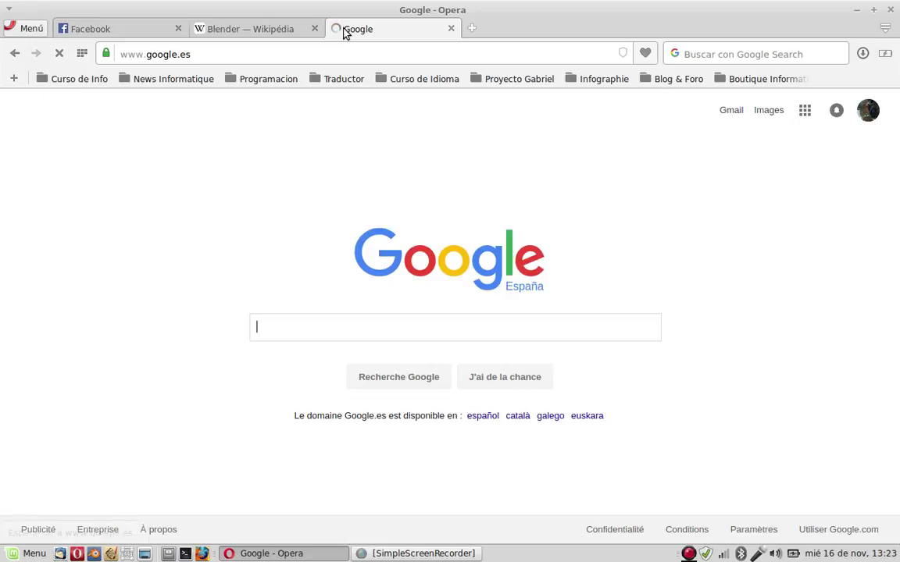
# - Search Google for "image fait avec blender" and browse the image results
pyautogui.write('image de')
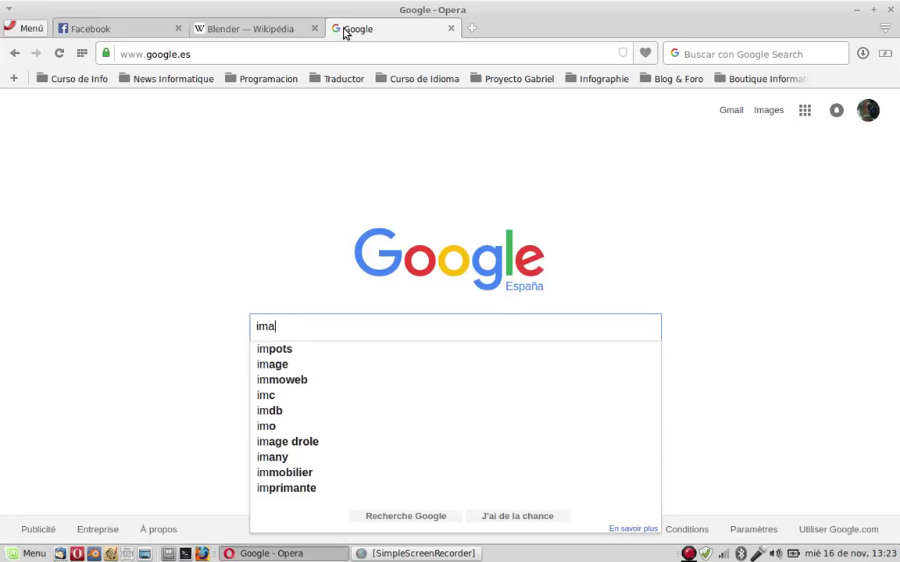
pyautogui.press('BackSpace')
pyautogui.press('BackSpace')
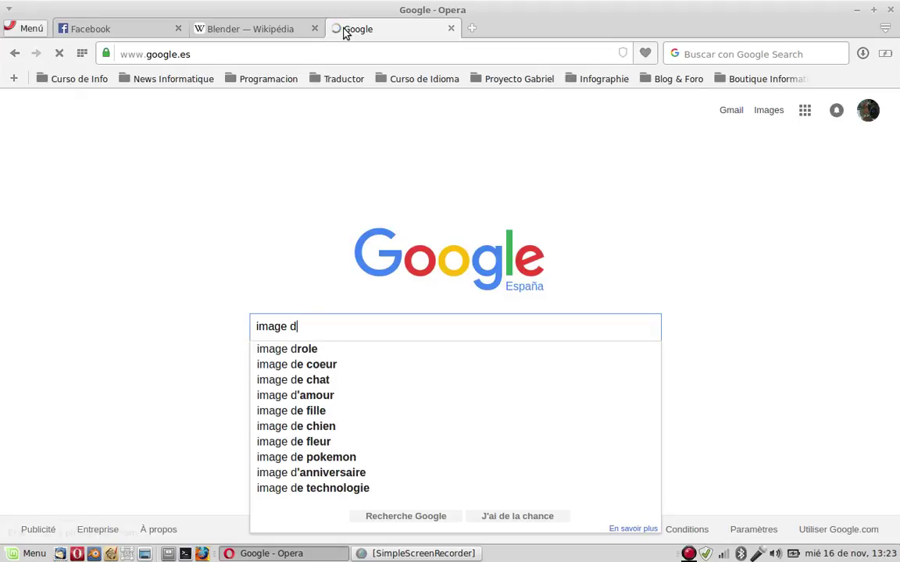
pyautogui.write('fait ')
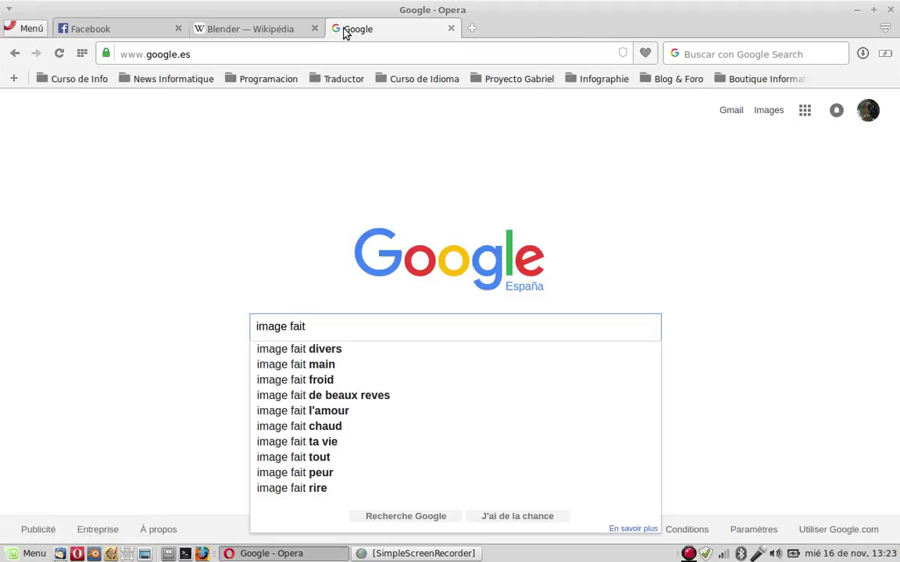
pyautogui.write('avec ')
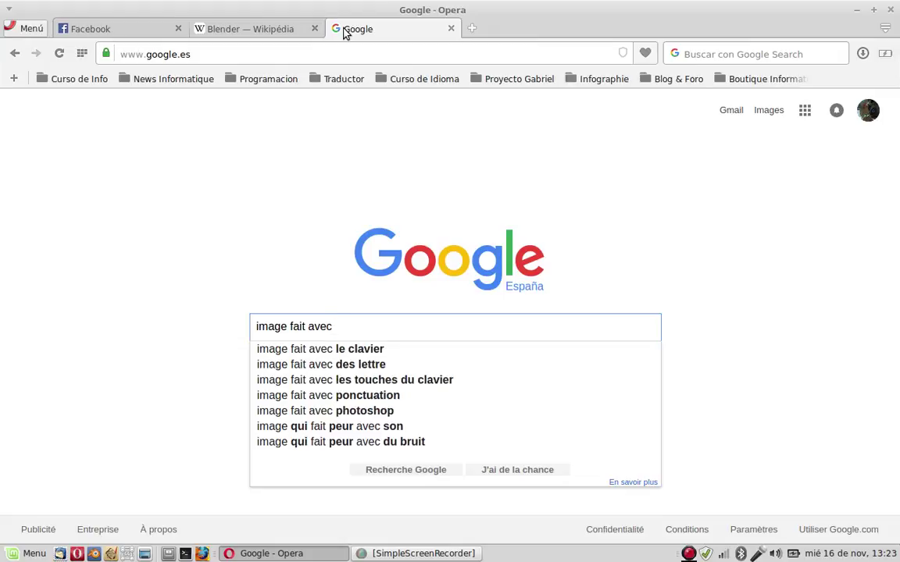
pyautogui.write('blender')
pyautogui.press('Return')
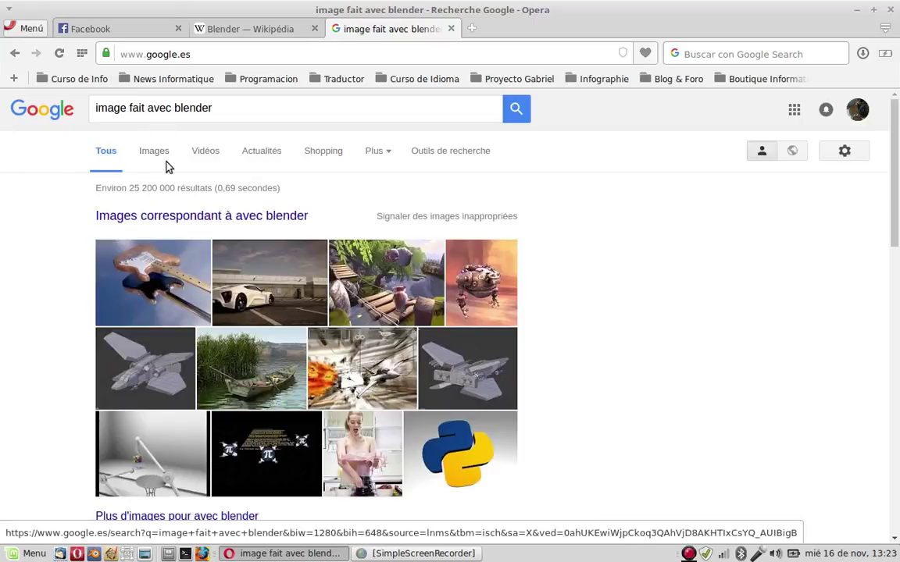
pyautogui.click(161, 159)
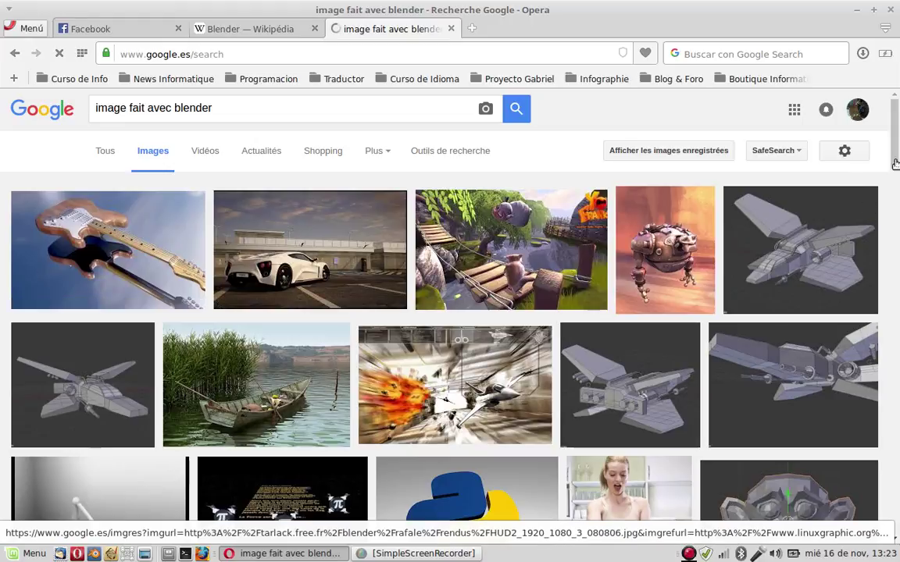
pyautogui.scroll(-1, 806, 134)
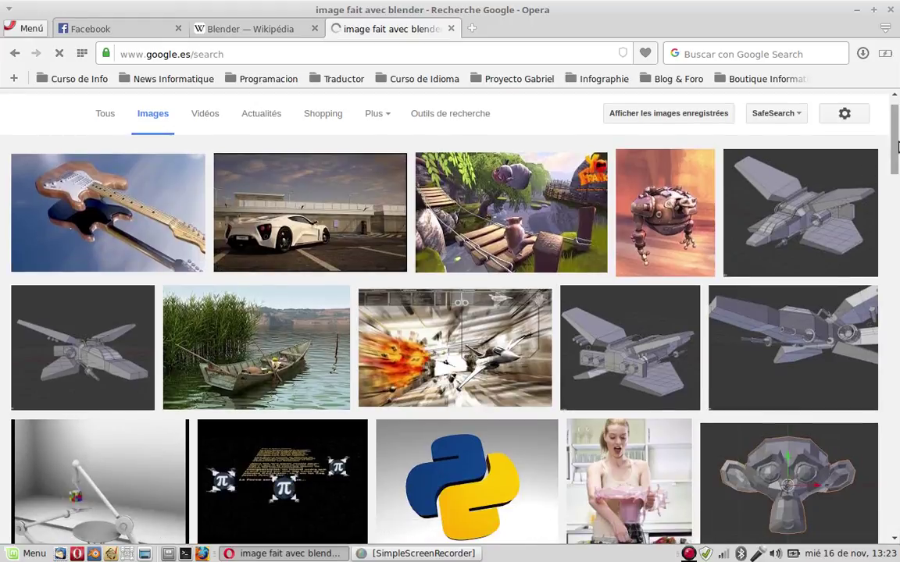
pyautogui.moveTo(897, 147); pyautogui.dragTo(887, 117)
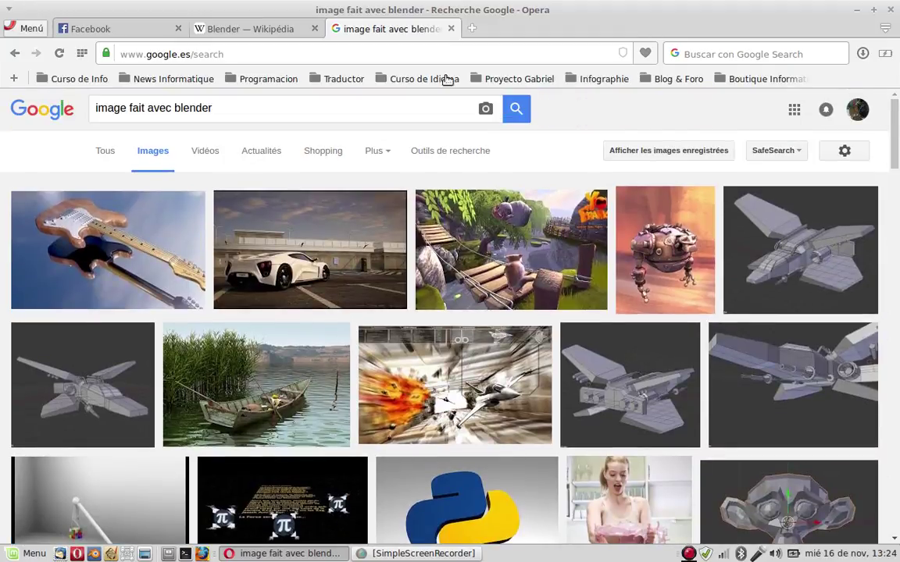
pyautogui.click(292, 27)
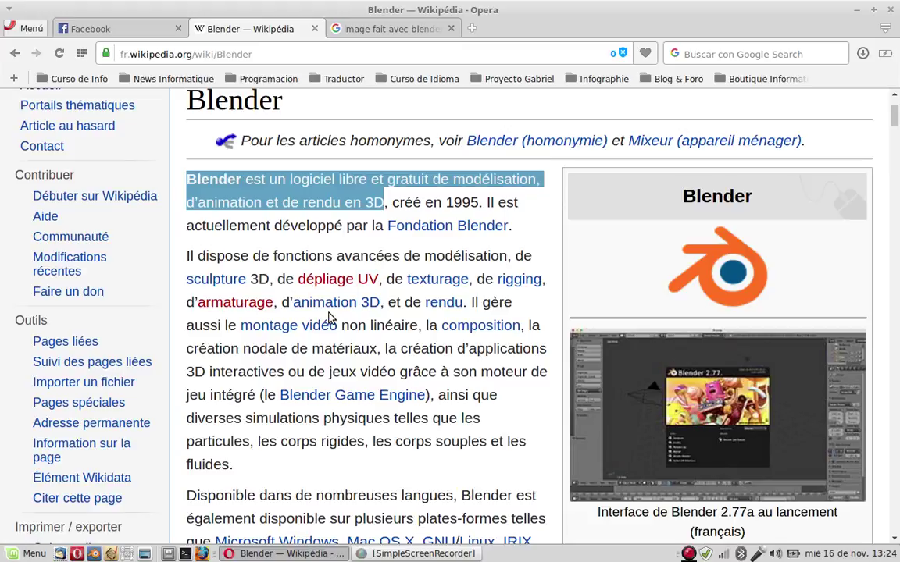
pyautogui.click(374, 31)
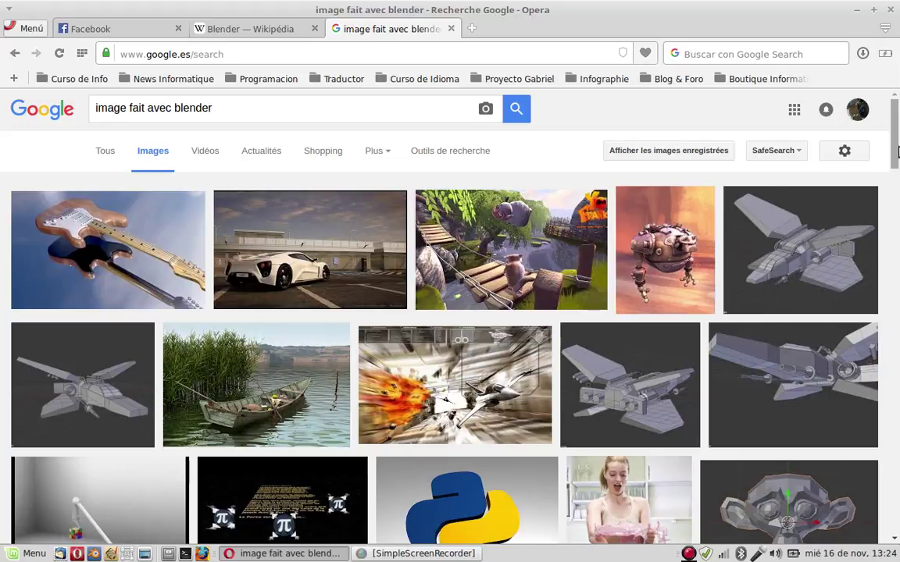
pyautogui.click(142, 553)
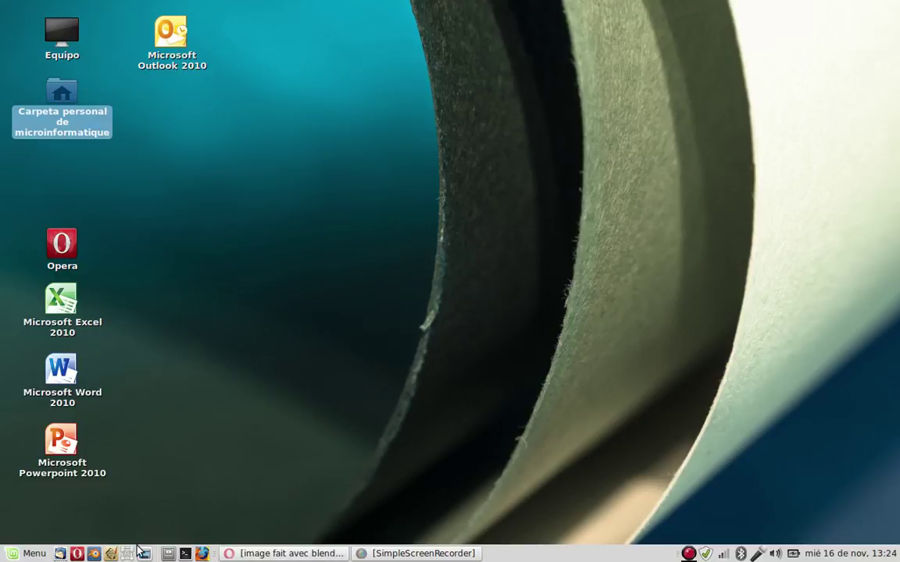
pyautogui.click(249, 553)
pyautogui.click(250, 552)
pyautogui.click(265, 552)
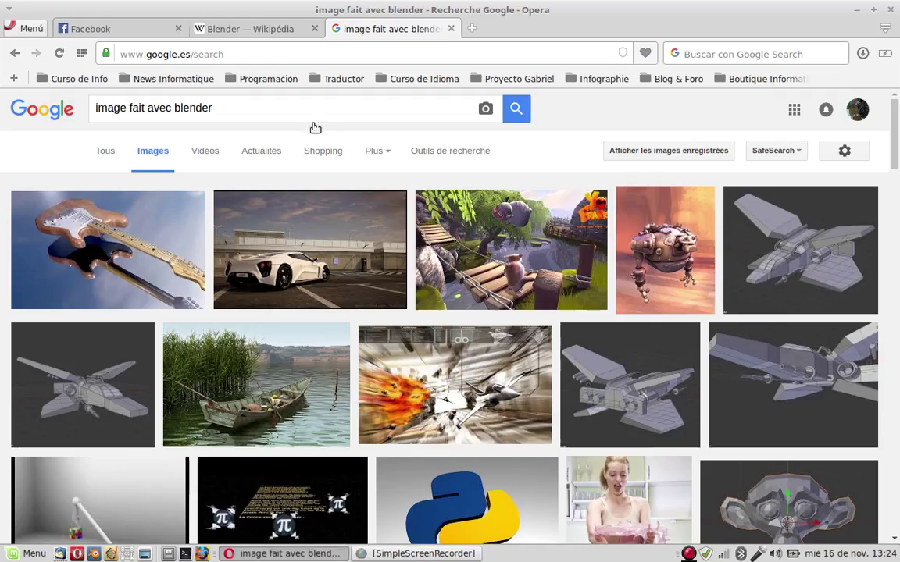
pyautogui.click(252, 28)
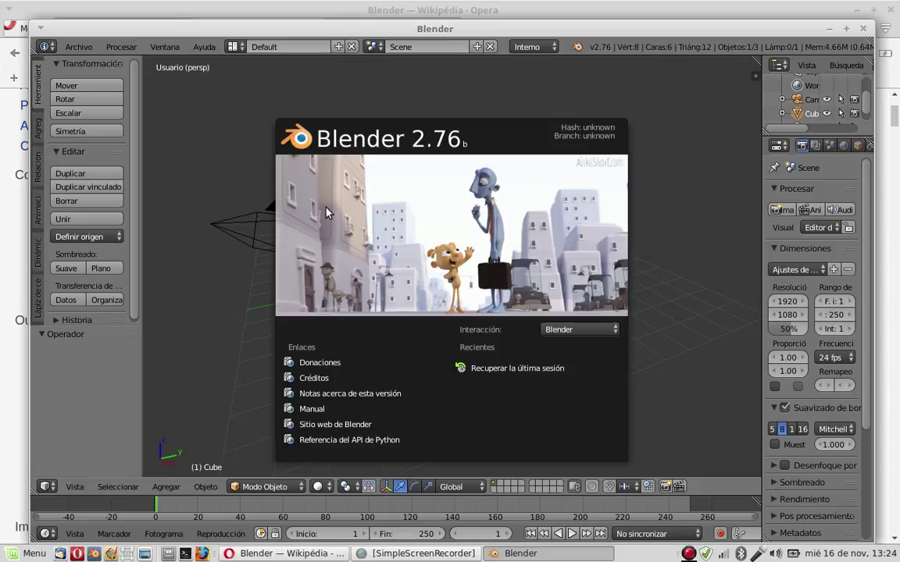
# - Switch to Blender, dismiss the splash screen and examine the default cube from several sides
pyautogui.click(654, 163)
pyautogui.scroll(6, 654, 165)
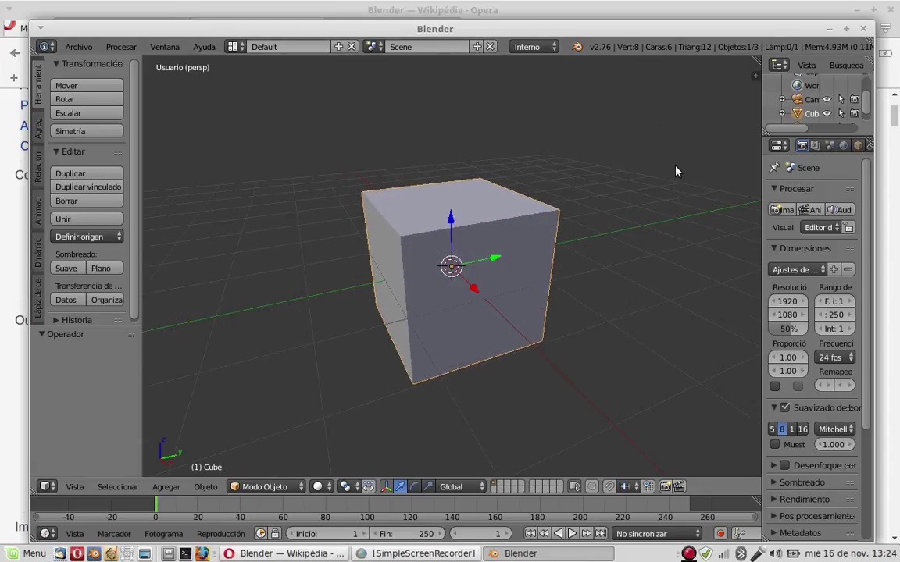
pyautogui.scroll(-1, 568, 239)
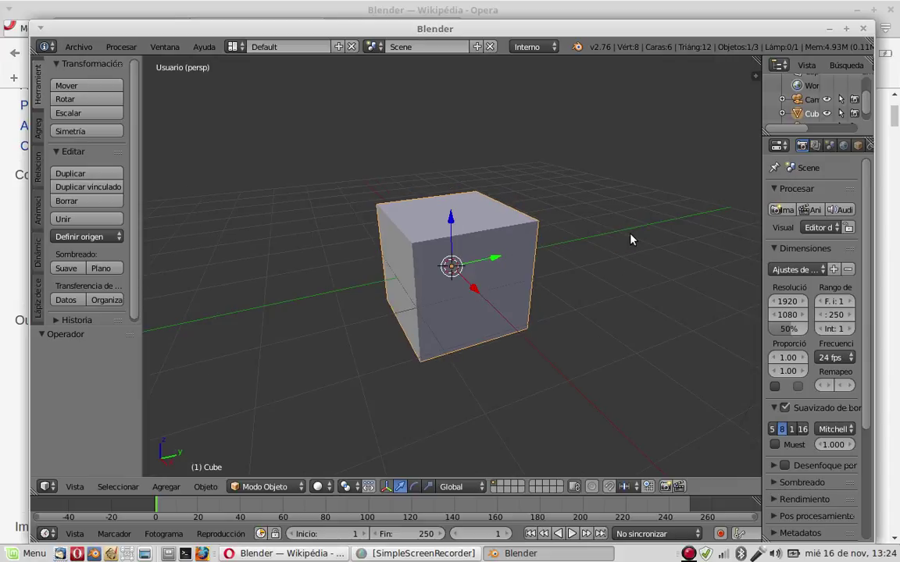
pyautogui.moveTo(626, 236); pyautogui.dragTo(435, 255)
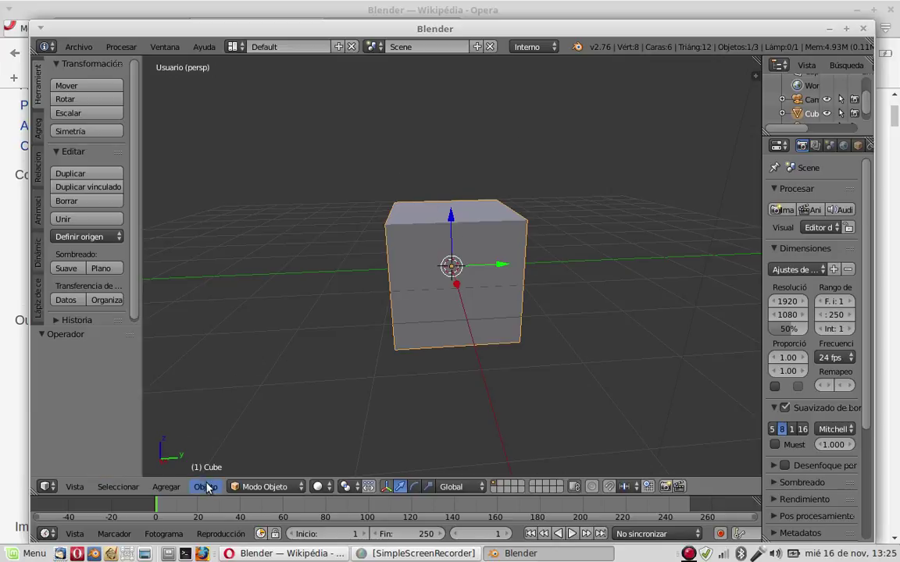
pyautogui.moveTo(516, 281); pyautogui.dragTo(438, 295)
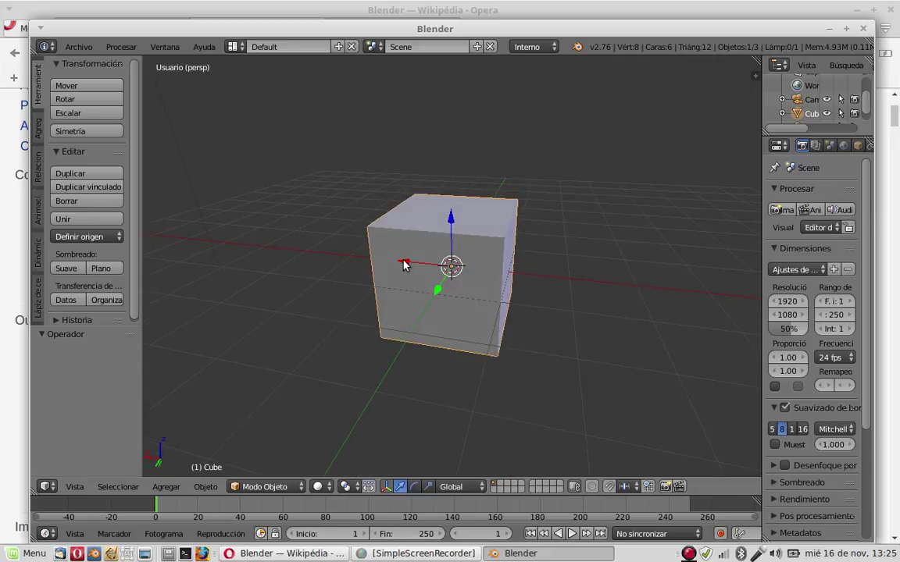
# - Move the cube freely along its axes, by about -2.31 on X, 0.68 and -0.624 on Z, and -0.88 on Y
pyautogui.moveTo(405, 267); pyautogui.dragTo(582, 277)
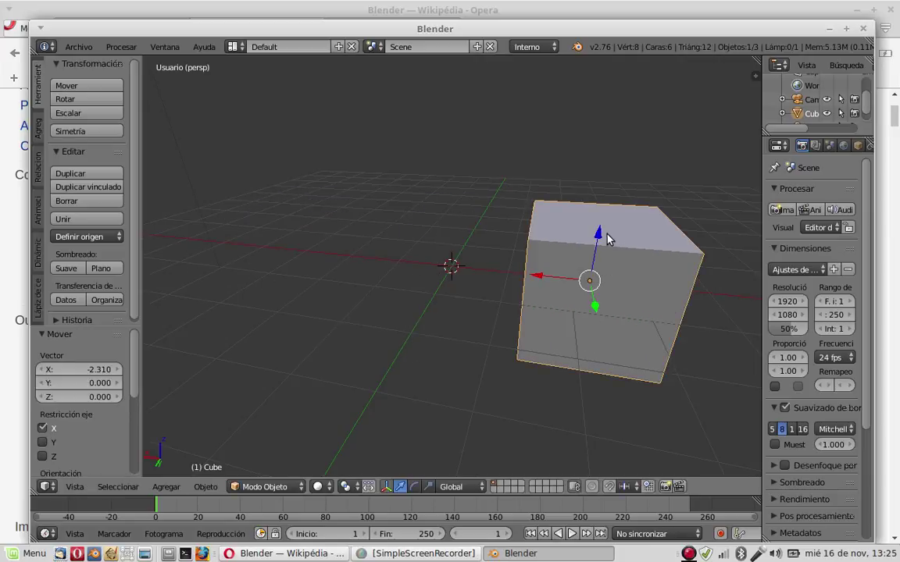
pyautogui.moveTo(598, 237); pyautogui.dragTo(616, 212)
pyautogui.moveTo(593, 364); pyautogui.dragTo(401, 349)
pyautogui.scroll(1, 401, 349)
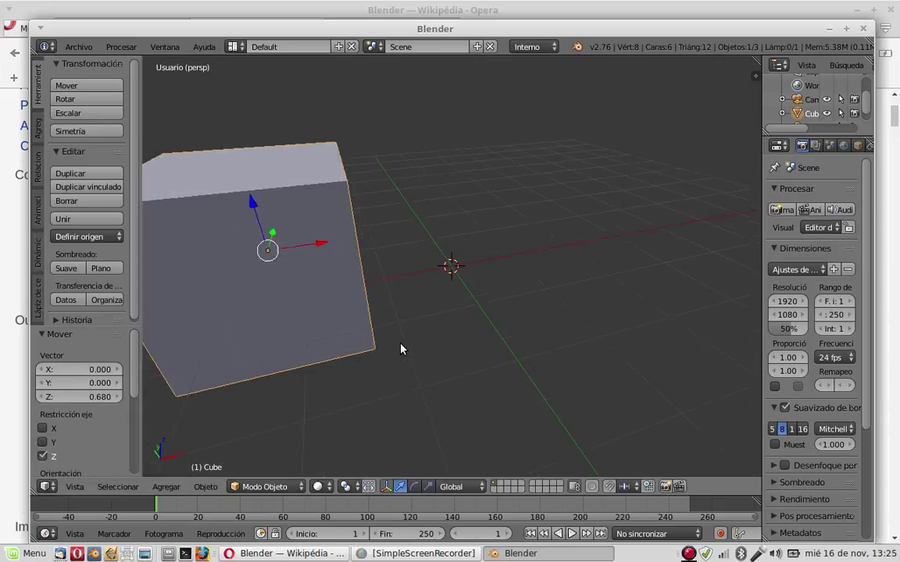
pyautogui.scroll(-2, 401, 348)
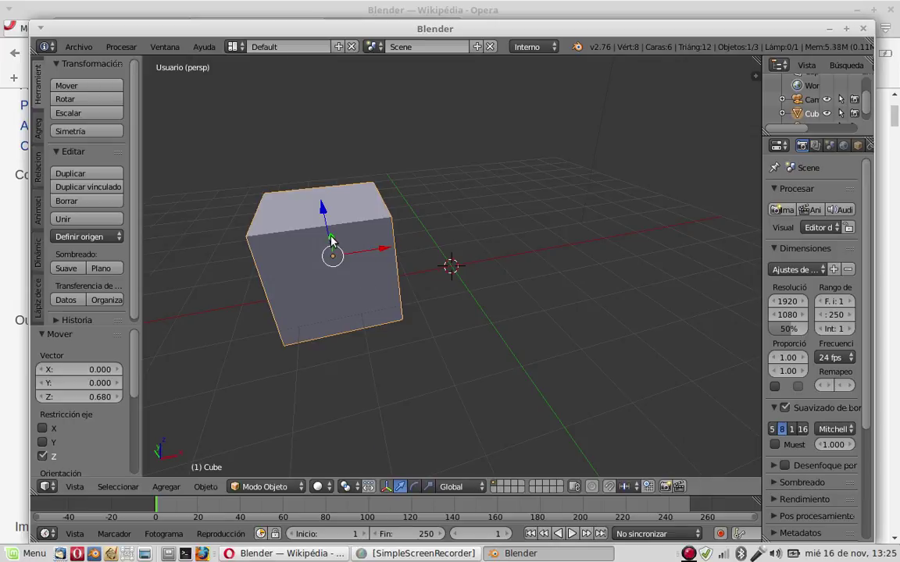
pyautogui.moveTo(332, 242); pyautogui.dragTo(328, 291)
pyautogui.moveTo(484, 313); pyautogui.dragTo(305, 356)
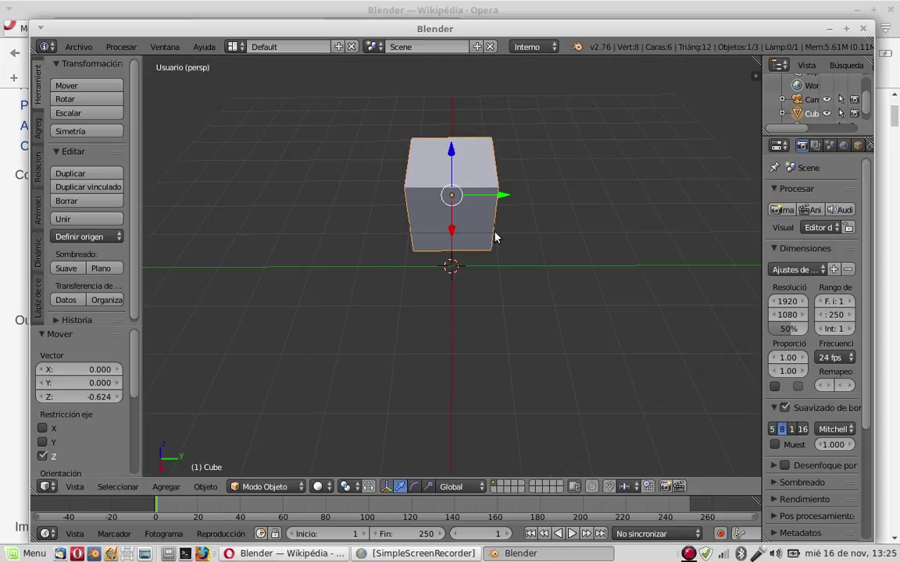
pyautogui.moveTo(504, 200); pyautogui.dragTo(483, 208)
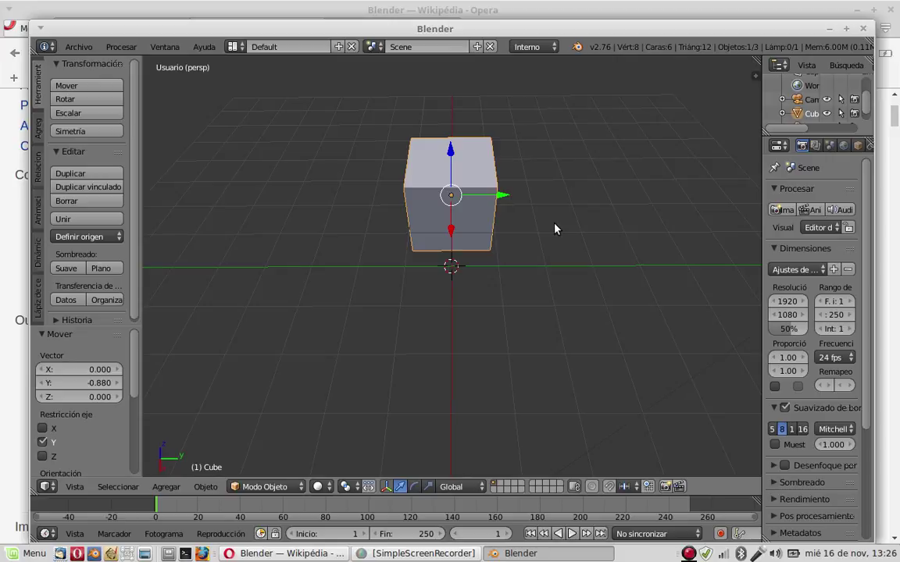
# - Scale the cube uniformly by about 1.34 and raise it about 0.877 along Z
pyautogui.press('s')
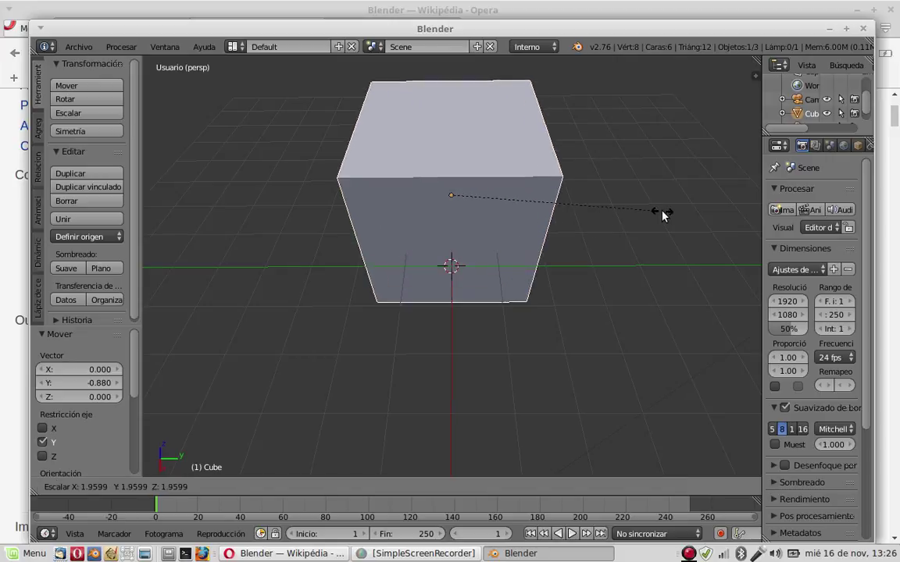
pyautogui.click(592, 207)
pyautogui.moveTo(528, 316); pyautogui.dragTo(355, 269)
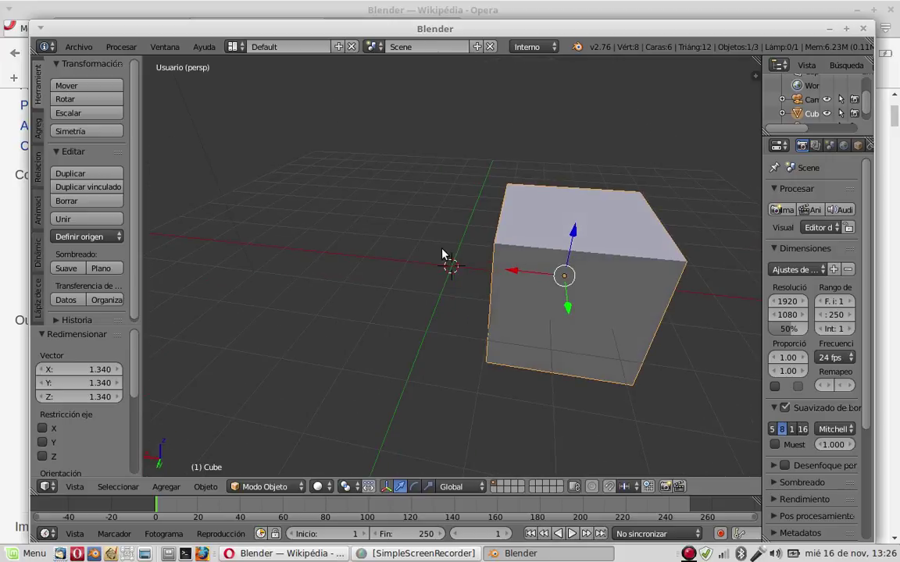
pyautogui.moveTo(444, 255); pyautogui.dragTo(318, 224)
pyautogui.scroll(-3, 323, 219)
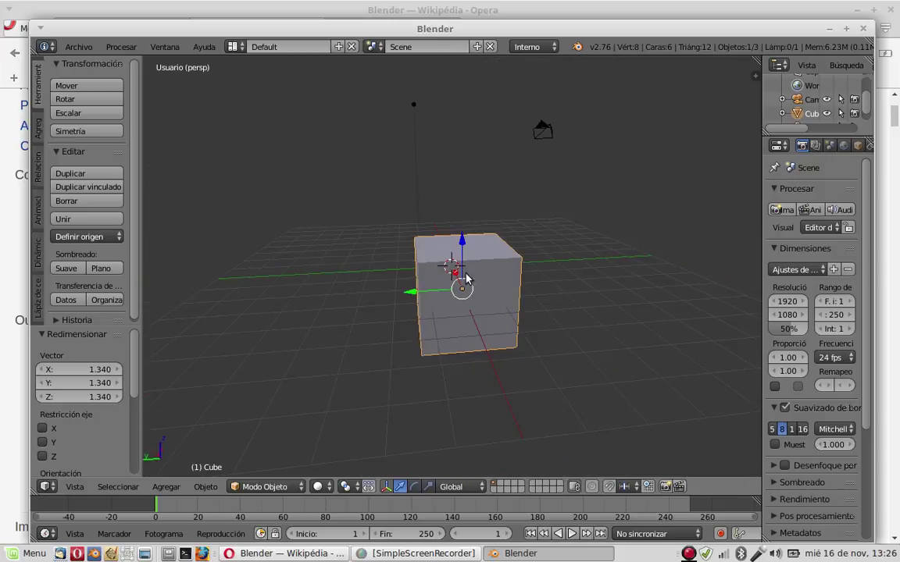
pyautogui.scroll(3, 592, 294)
pyautogui.scroll(-5, 591, 295)
pyautogui.moveTo(592, 295); pyautogui.dragTo(460, 210)
pyautogui.moveTo(623, 272); pyautogui.dragTo(474, 271)
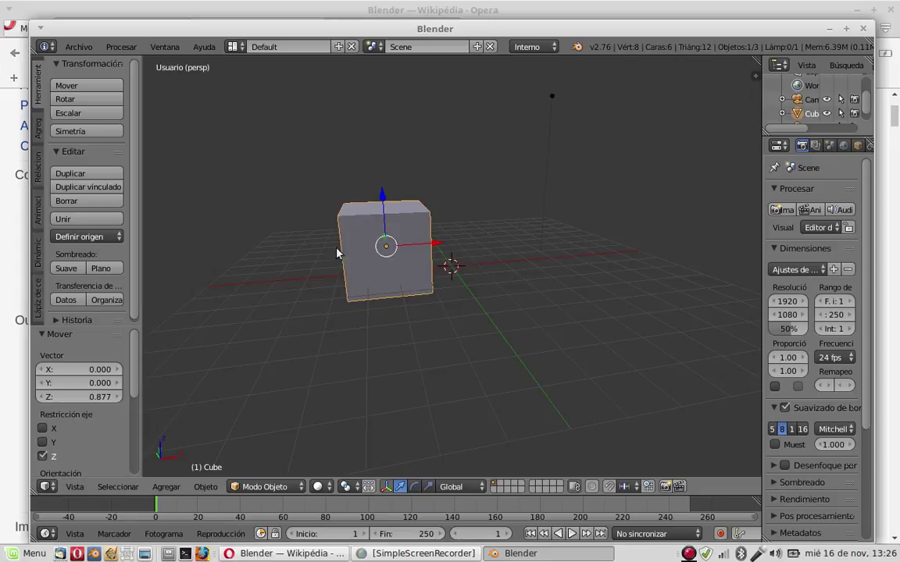
# - Enter Edit Mode on the cube, clear the selection, switch to face selection and select the front face
pyautogui.press('Tab')
pyautogui.scroll(-2, 492, 270)
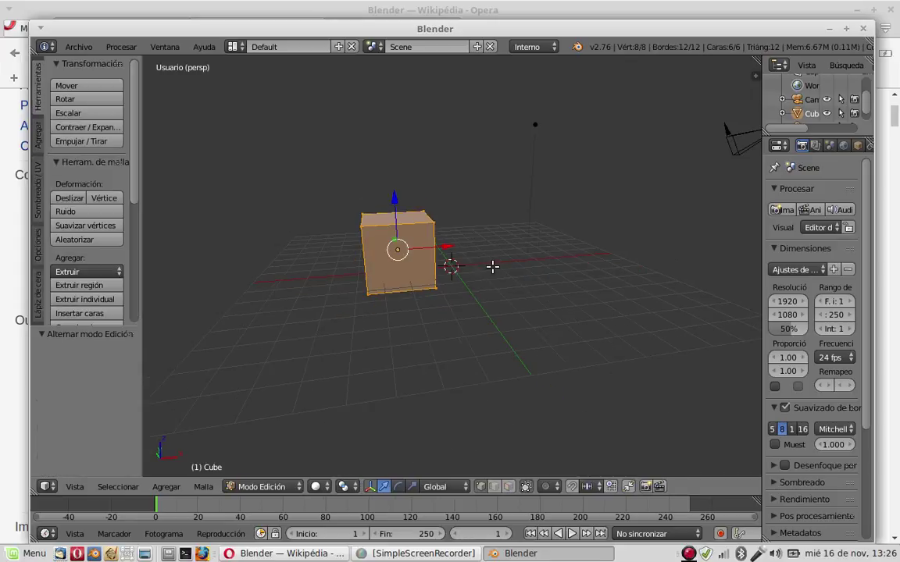
pyautogui.scroll(8, 494, 264)
pyautogui.scroll(-3, 494, 264)
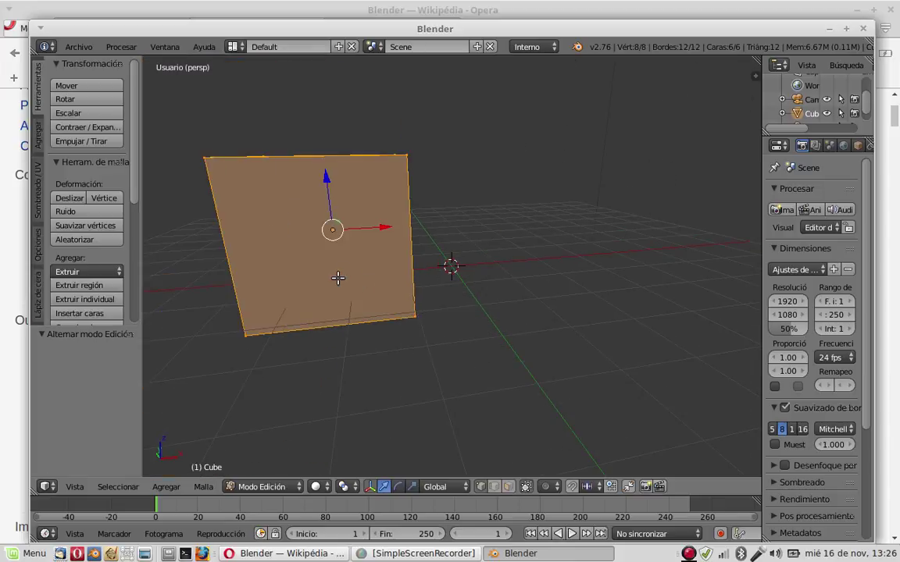
pyautogui.press('a')
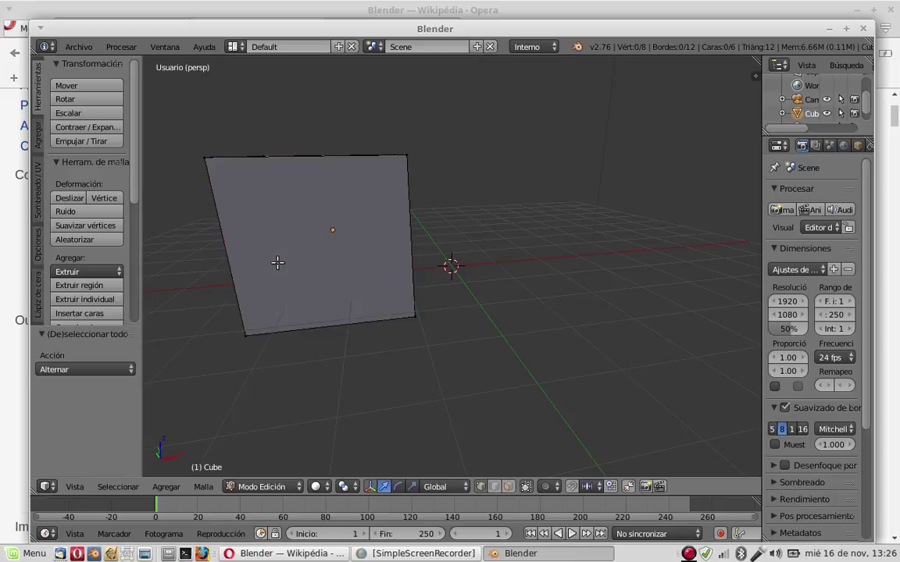
pyautogui.click(508, 486)
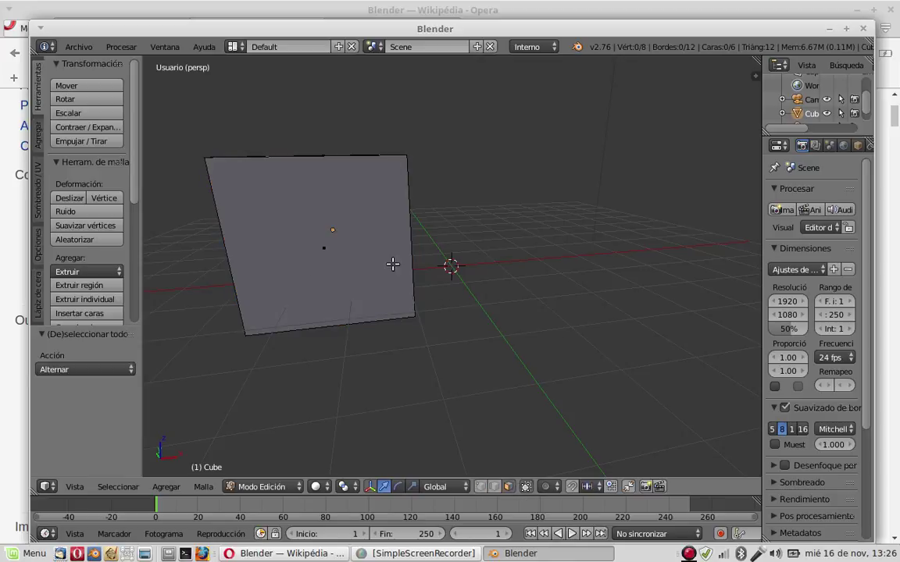
pyautogui.click(353, 252)
pyautogui.rightClick(282, 229)
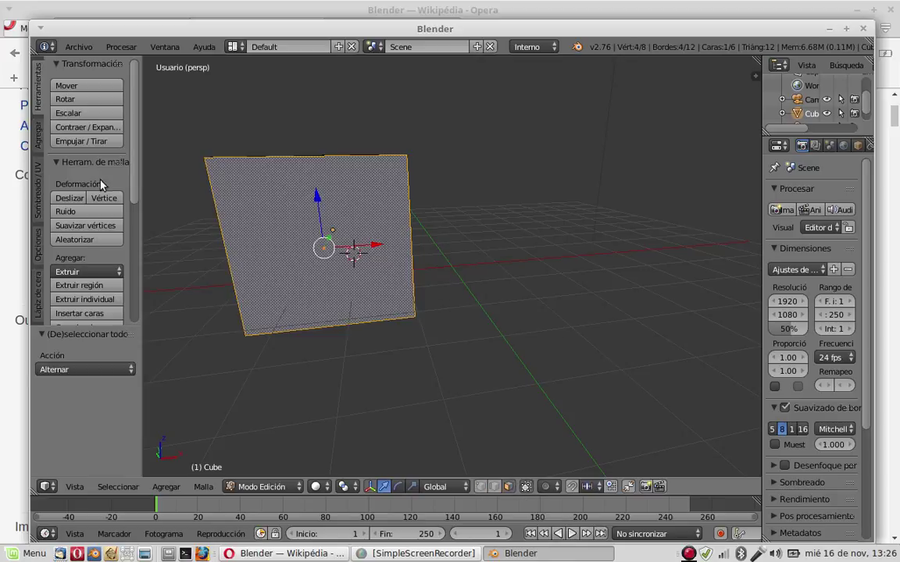
# - Try insetting the front face by about 0.303 and undo the inset
pyautogui.scroll(-5, 87, 245)
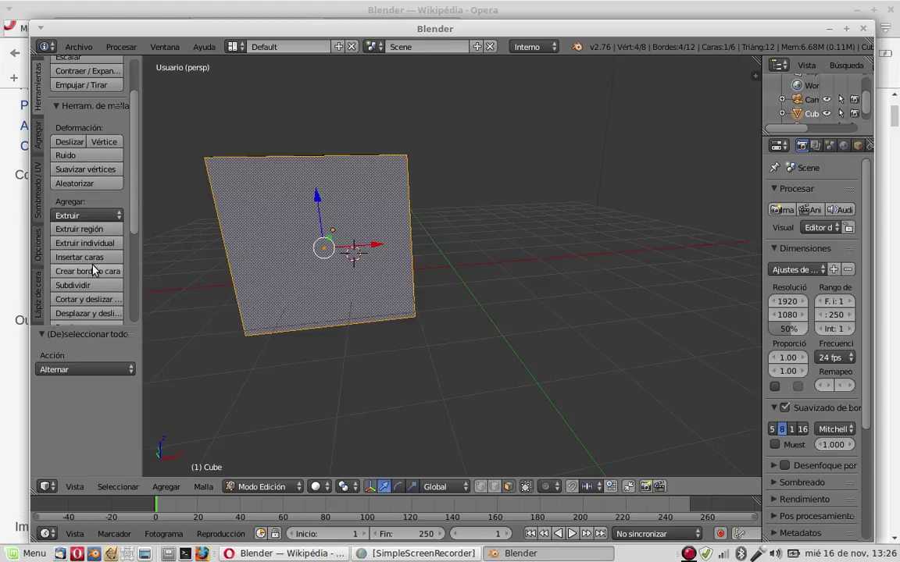
pyautogui.scroll(1, 68, 234)
pyautogui.click(72, 229)
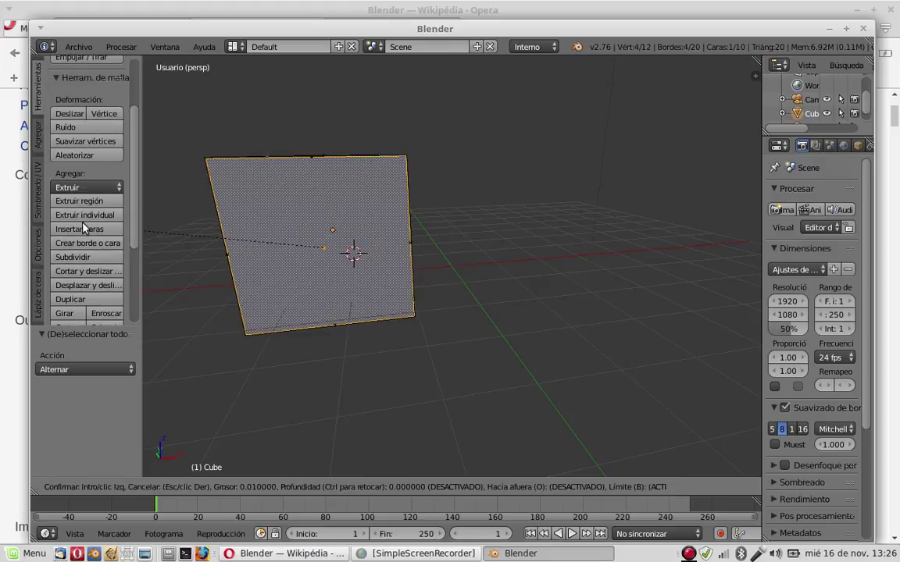
pyautogui.click(289, 245)
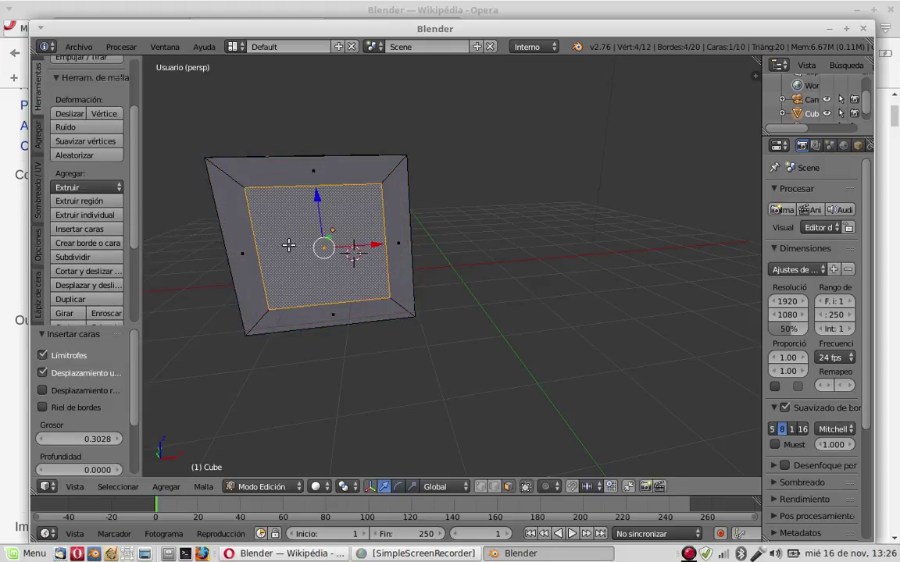
pyautogui.hotkey('ctrl', 'z')
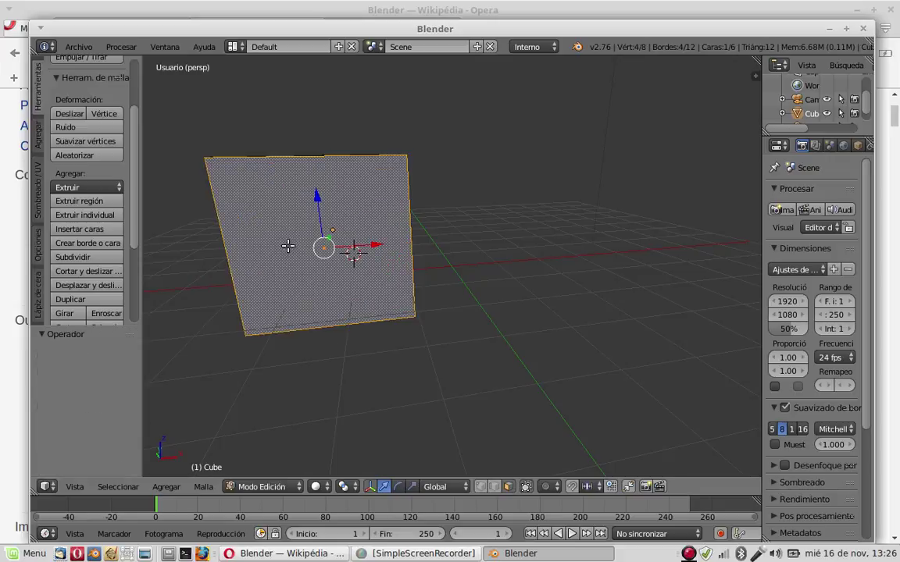
# - Subdivide the front face twice and delete its four lower-middle faces to make a doorway
pyautogui.click(86, 258)
pyautogui.click(87, 258)
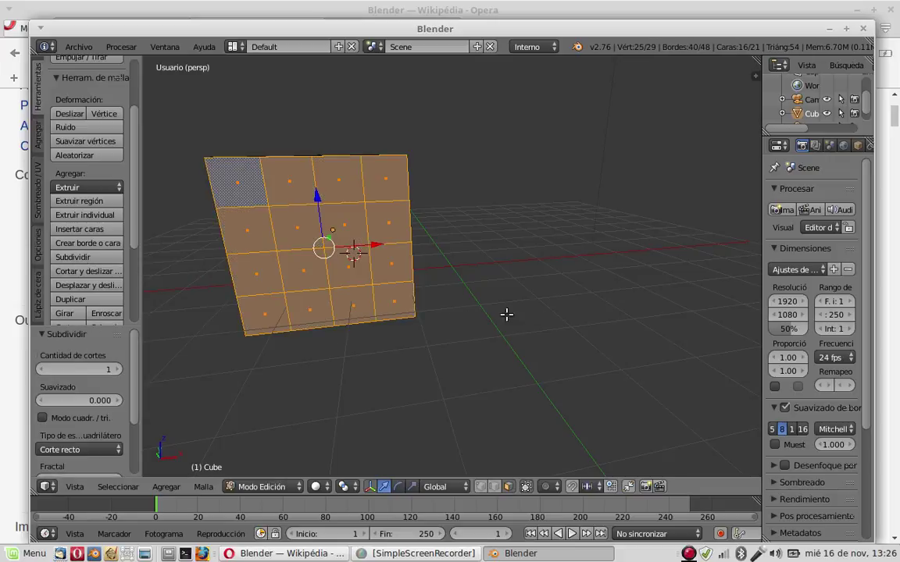
pyautogui.rightClick(319, 281)
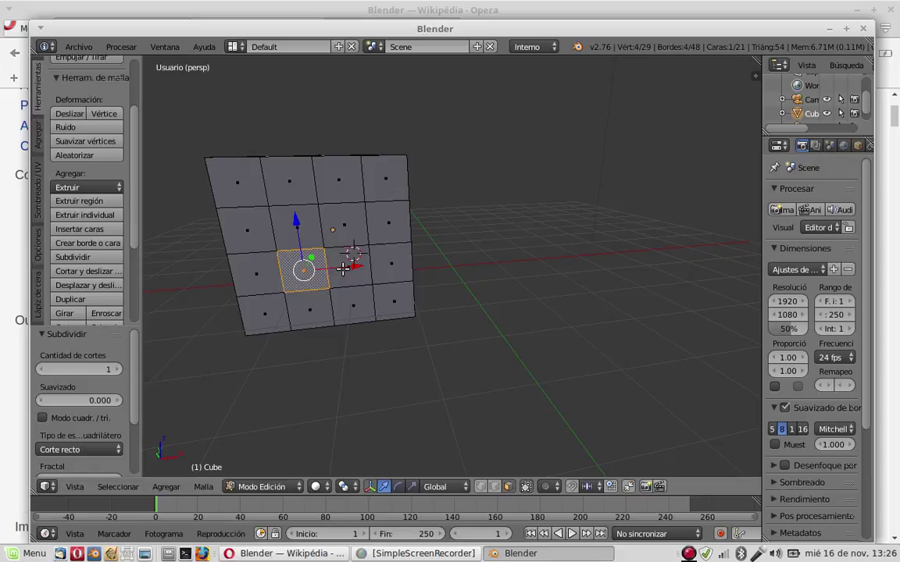
pyautogui.keyDown('shift'); pyautogui.rightClick(347, 269); pyautogui.keyUp('shift')
pyautogui.keyDown('shift'); pyautogui.rightClick(353, 304); pyautogui.keyUp('shift')
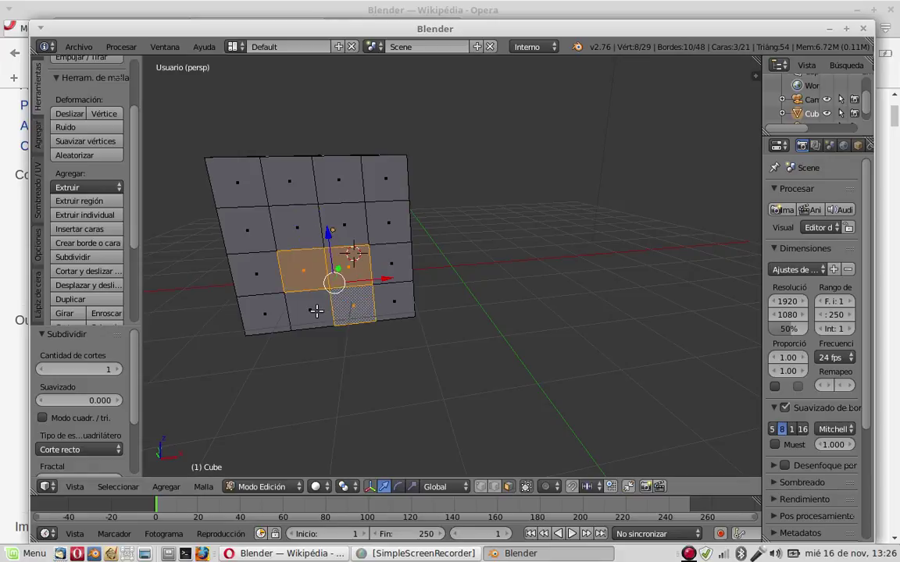
pyautogui.keyDown('shift'); pyautogui.rightClick(315, 301); pyautogui.keyUp('shift')
pyautogui.press('x')
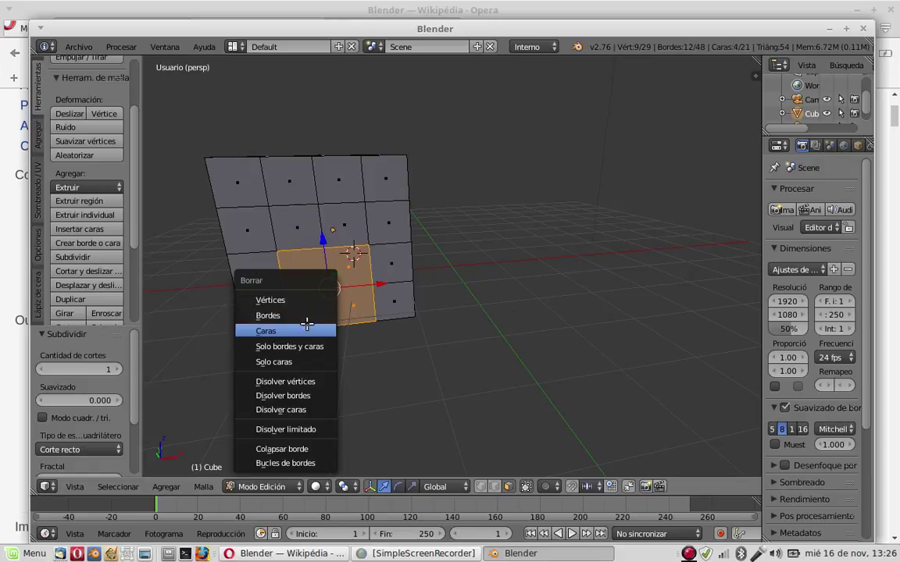
pyautogui.click(305, 328)
pyautogui.moveTo(476, 289); pyautogui.dragTo(468, 270)
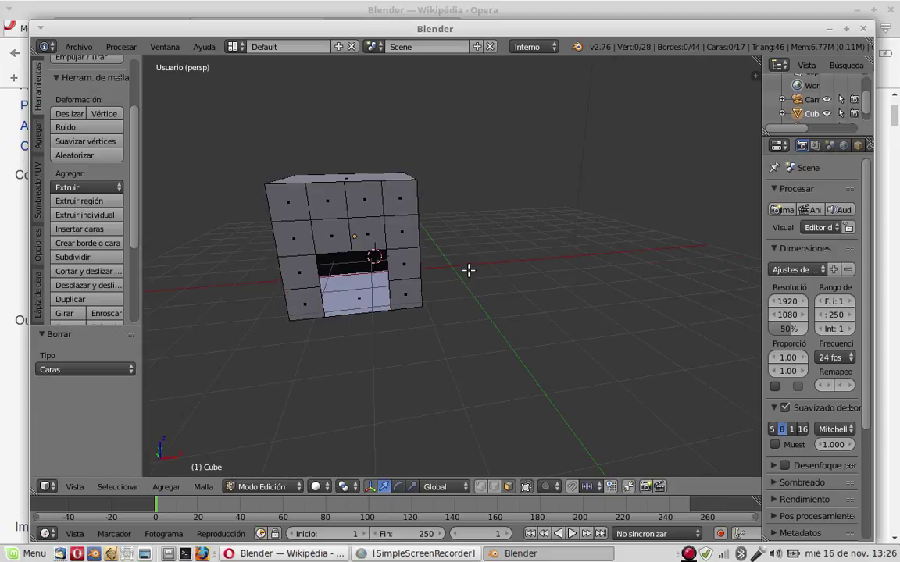
# - Scale the cube's top face by about 1.93 with proportional editing enabled and return to Object Mode
pyautogui.moveTo(468, 218); pyautogui.dragTo(546, 263)
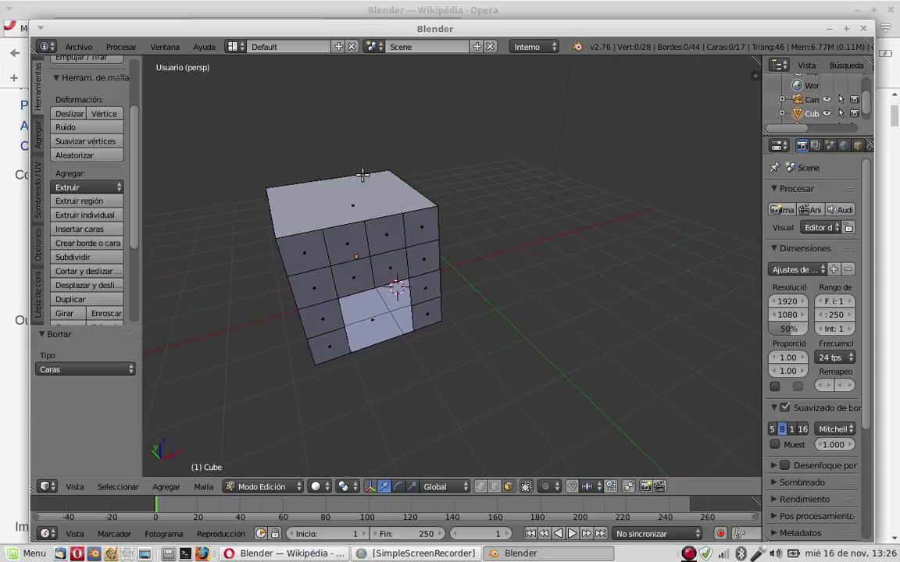
pyautogui.rightClick(352, 199)
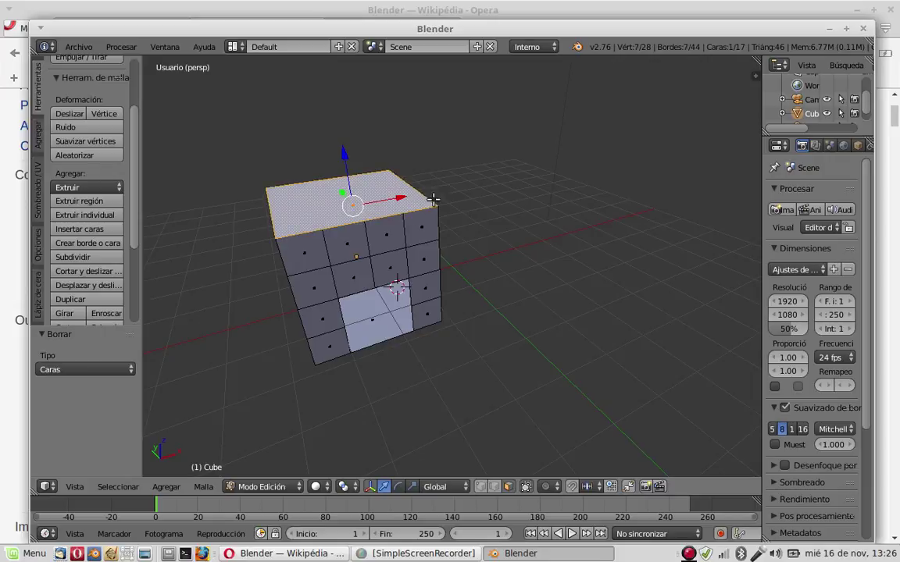
pyautogui.click(562, 490)
pyautogui.click(562, 454)
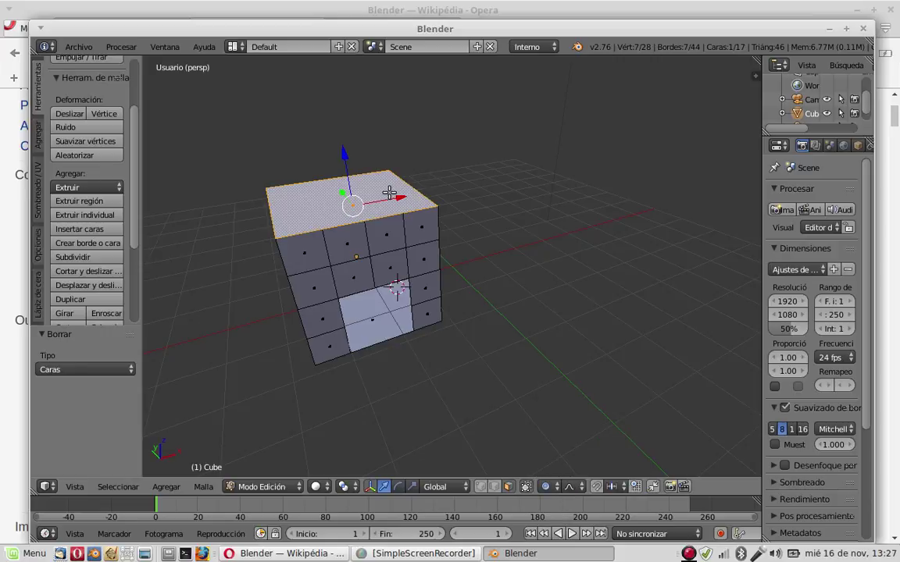
pyautogui.press('s')
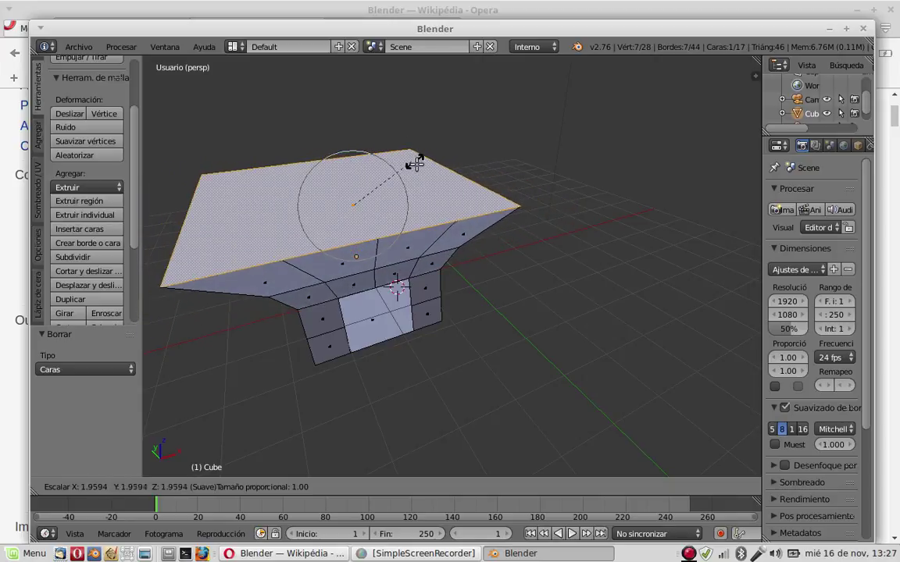
pyautogui.click(425, 187)
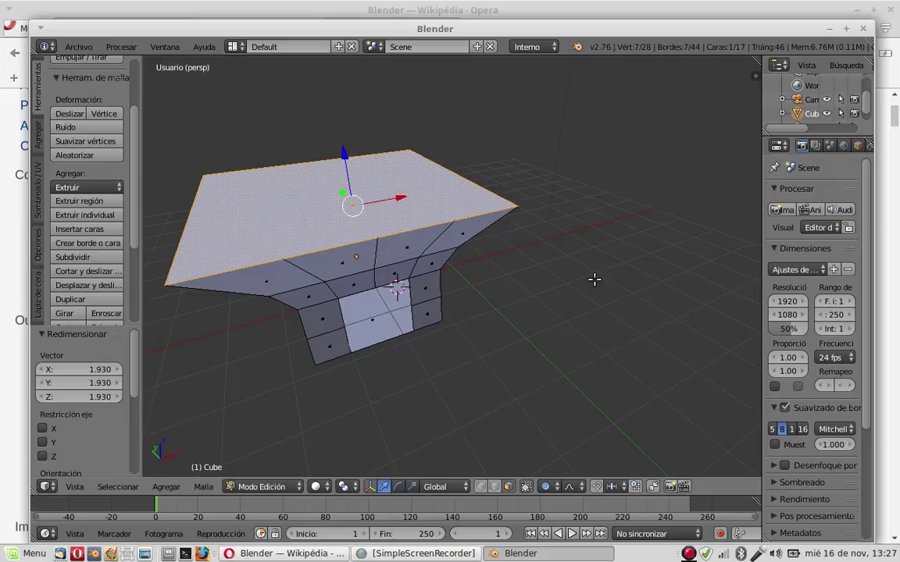
pyautogui.moveTo(594, 278); pyautogui.dragTo(565, 260)
pyautogui.press('Tab')
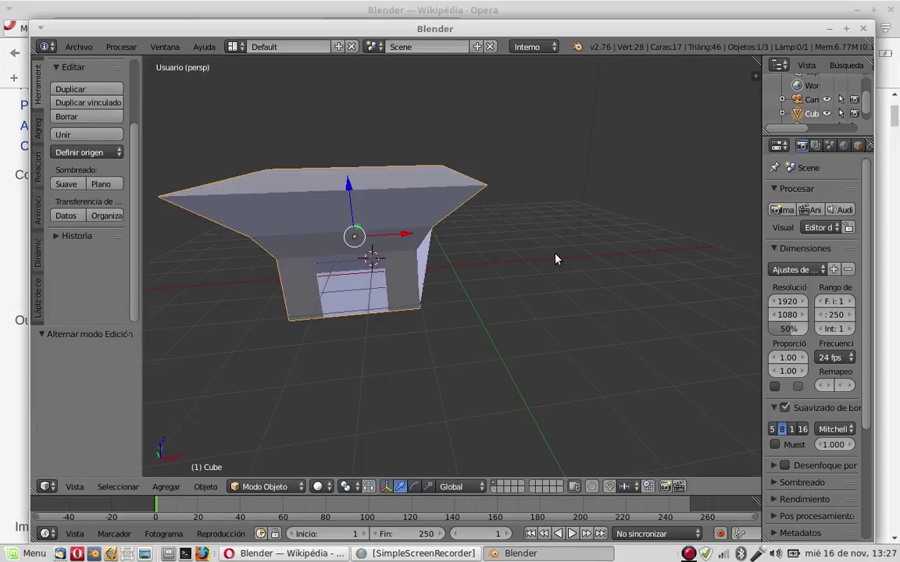
# - Examine the doorway and widened roof from a low angle at several zoom distances
pyautogui.moveTo(537, 301); pyautogui.dragTo(500, 283)
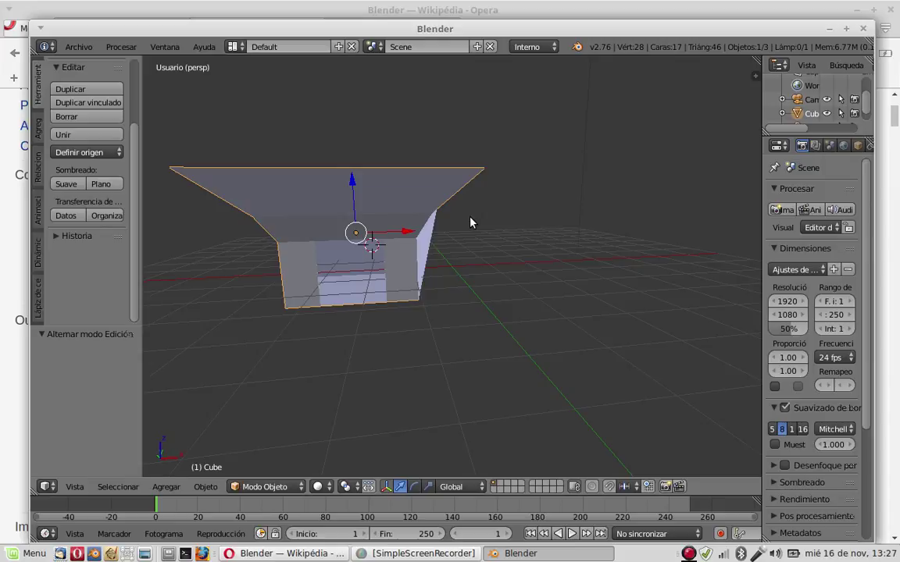
pyautogui.scroll(3, 453, 270)
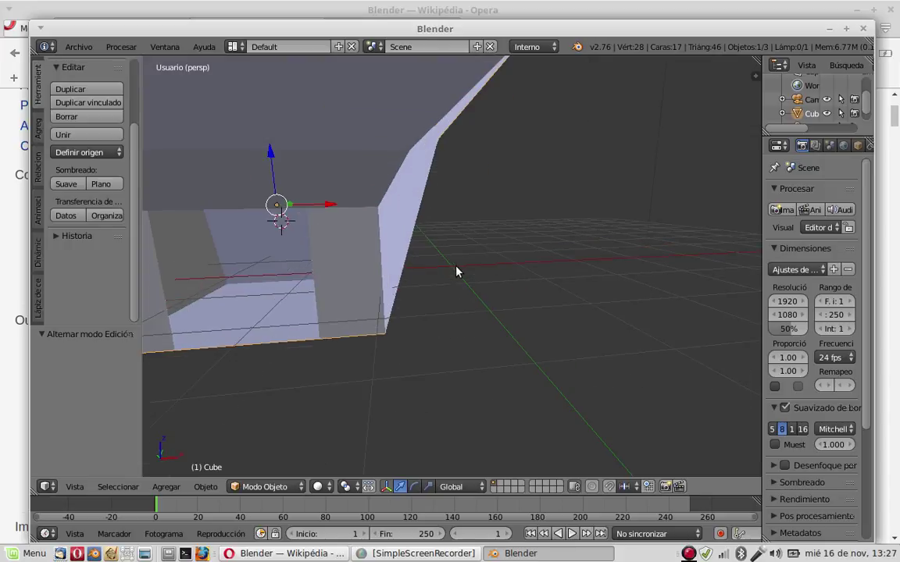
pyautogui.scroll(-3, 456, 269)
pyautogui.scroll(4, 457, 264)
pyautogui.scroll(-2, 456, 261)
pyautogui.scroll(2, 456, 265)
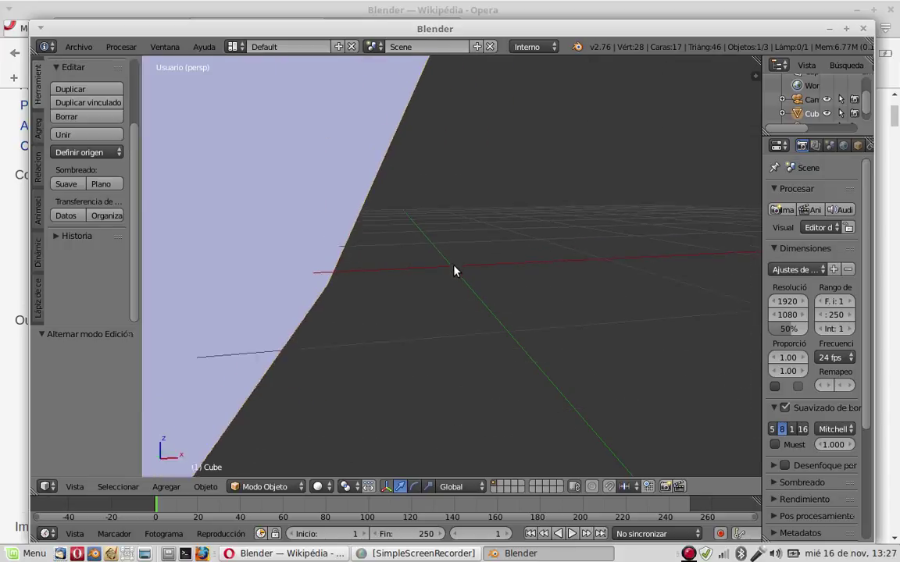
pyautogui.scroll(-5, 456, 274)
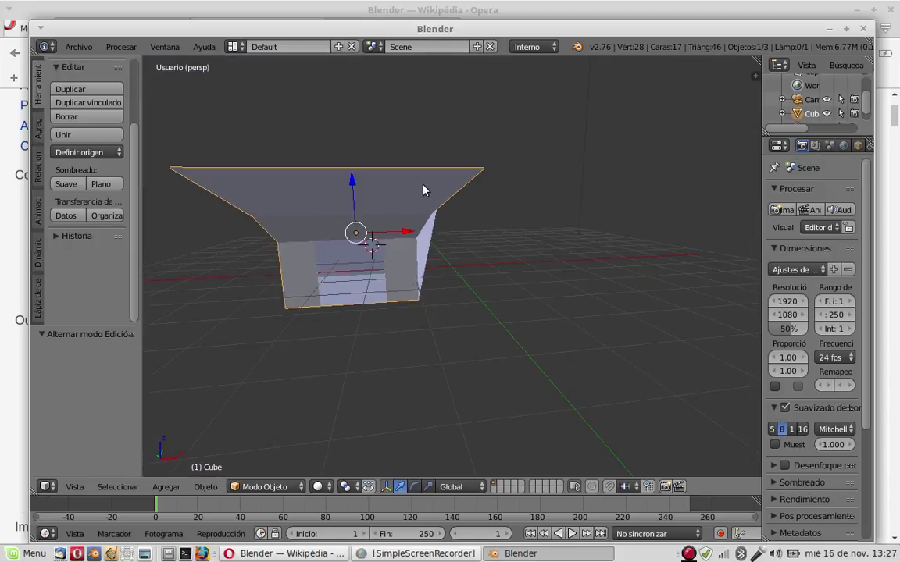
# - Look through the list of available screen layouts without switching layout
pyautogui.click(234, 47)
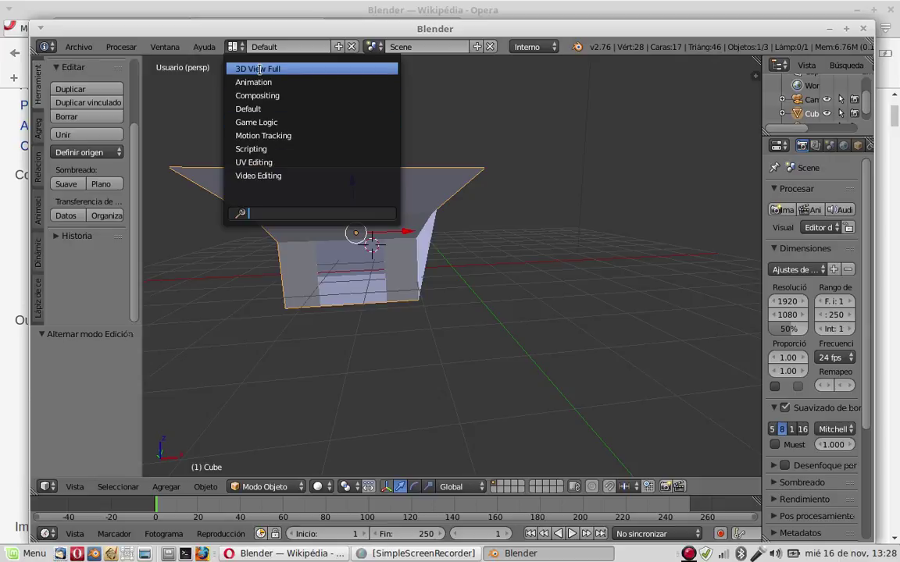
pyautogui.press('Down')
pyautogui.press('Down')
pyautogui.press('Escape')
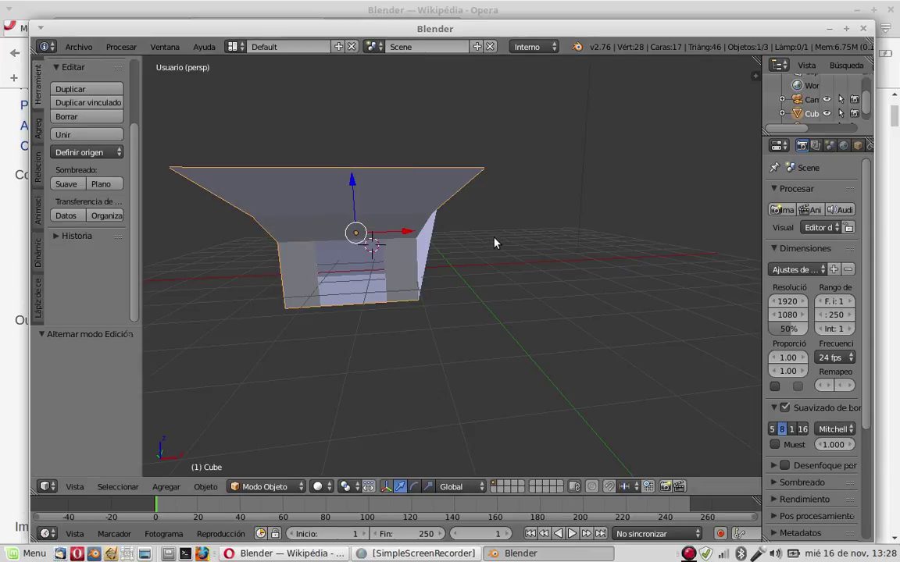
# - Widen the properties area and change the model's diffuse material colour to green
pyautogui.moveTo(475, 242); pyautogui.dragTo(395, 217)
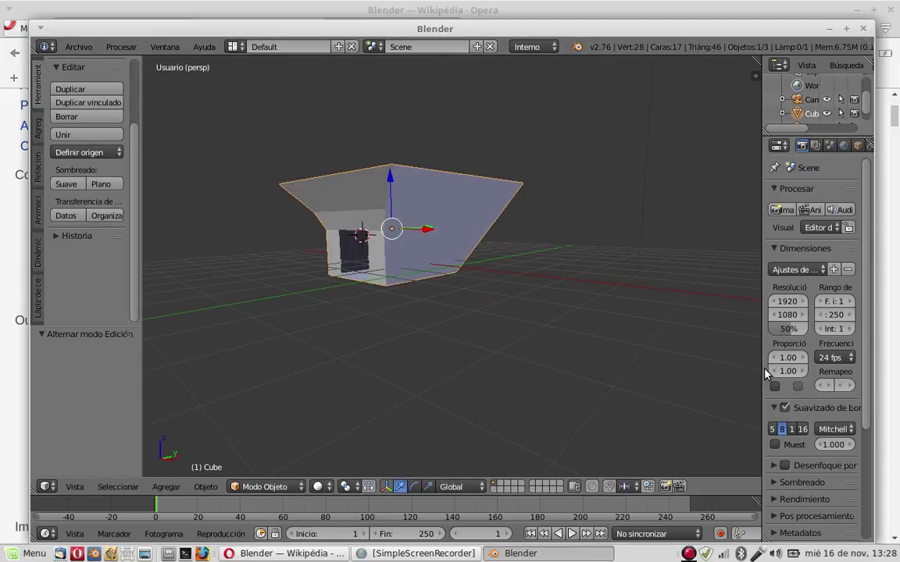
pyautogui.moveTo(765, 375); pyautogui.dragTo(599, 343)
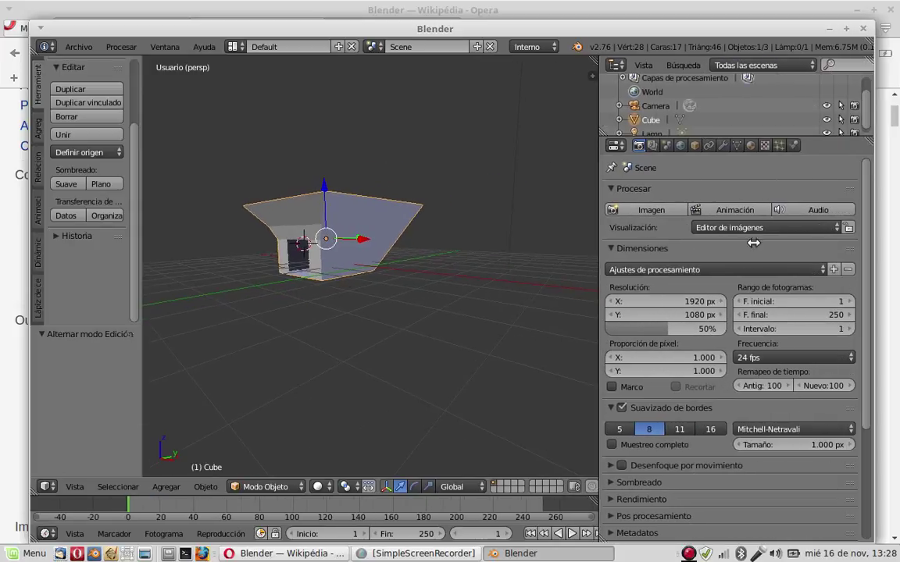
pyautogui.click(751, 145)
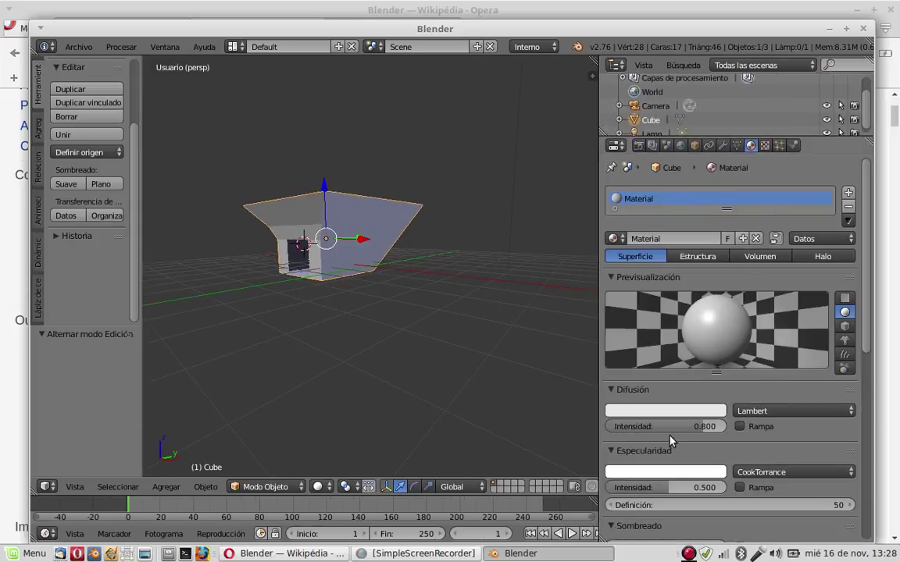
pyautogui.click(673, 410)
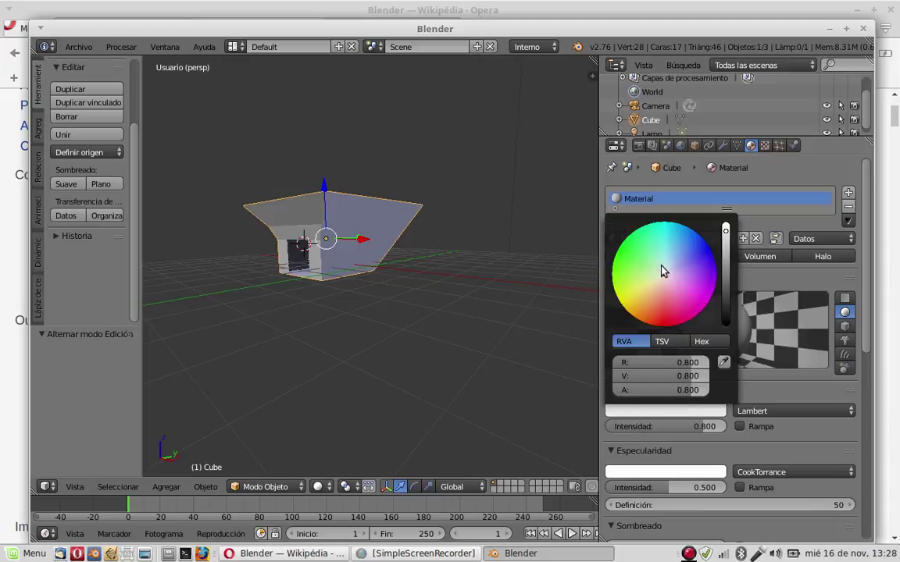
pyautogui.moveTo(662, 270); pyautogui.dragTo(619, 269)
pyautogui.click(458, 247)
# - Select the lamp, lower it along Z and shift it along Y by about 2.82 and -7.046
pyautogui.moveTo(413, 298); pyautogui.dragTo(502, 310)
pyautogui.rightClick(465, 98)
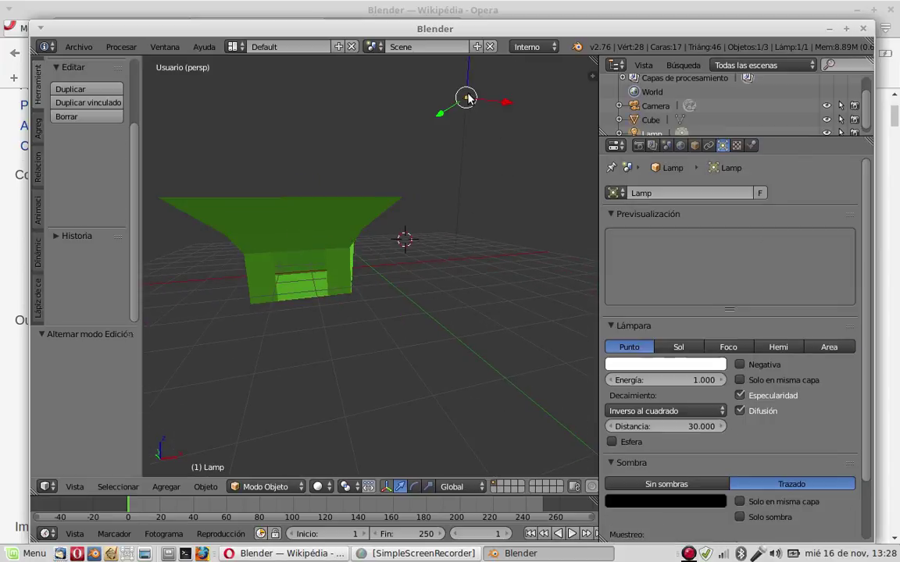
pyautogui.moveTo(467, 70); pyautogui.dragTo(414, 229)
pyautogui.moveTo(495, 274); pyautogui.dragTo(390, 285)
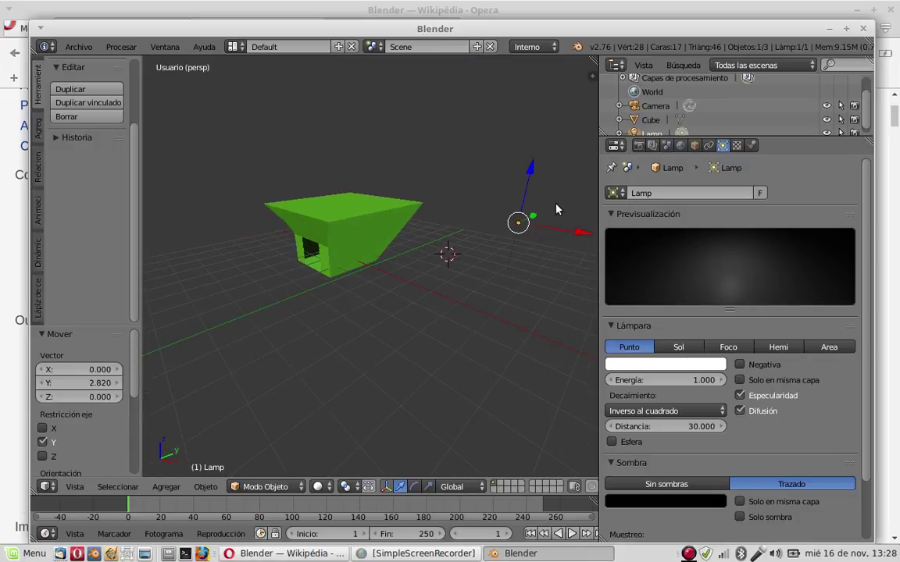
pyautogui.moveTo(541, 216); pyautogui.dragTo(408, 263)
# - Move the lamp about -3.952 along X, close to the model, and set its energy to 2.62
pyautogui.moveTo(470, 340); pyautogui.dragTo(552, 335)
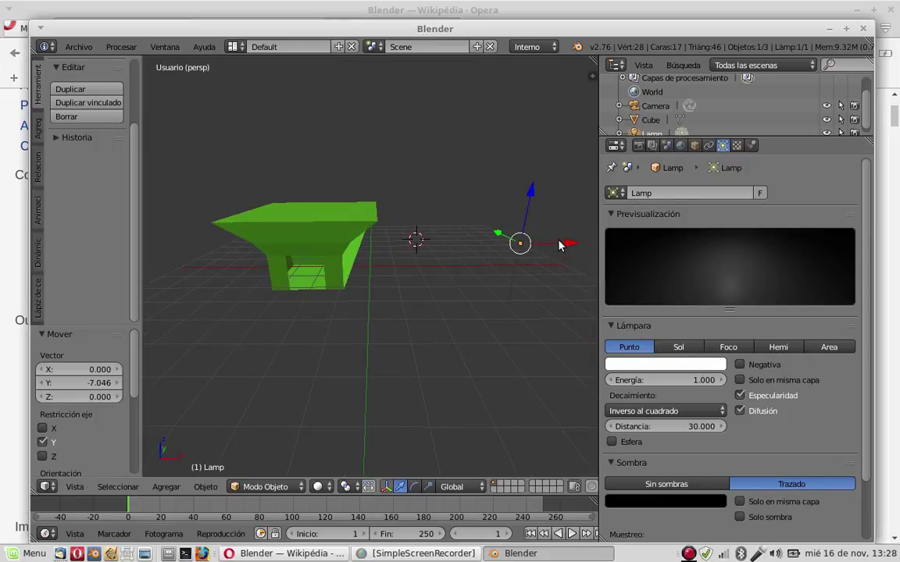
pyautogui.moveTo(562, 245); pyautogui.dragTo(461, 244)
pyautogui.moveTo(411, 239); pyautogui.dragTo(412, 240)
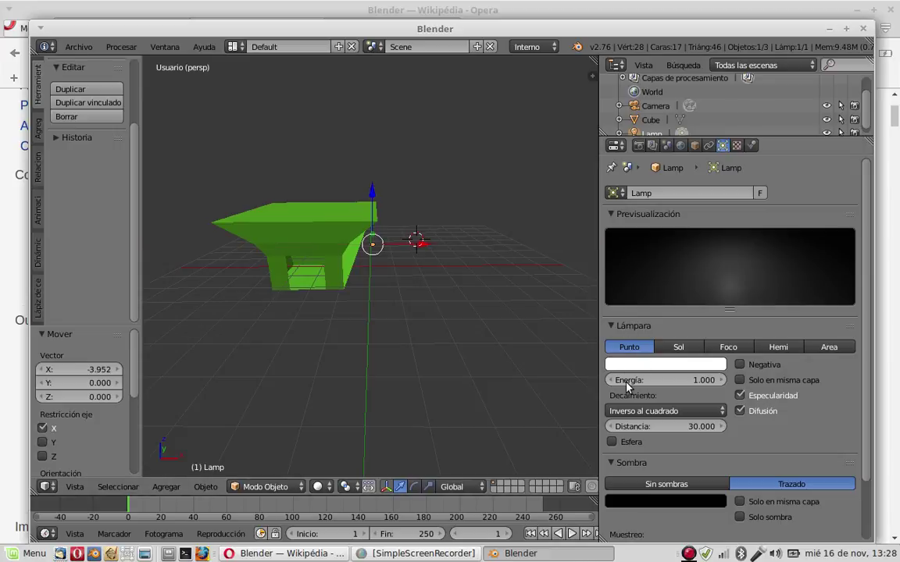
pyautogui.moveTo(665, 380); pyautogui.dragTo(687, 380)
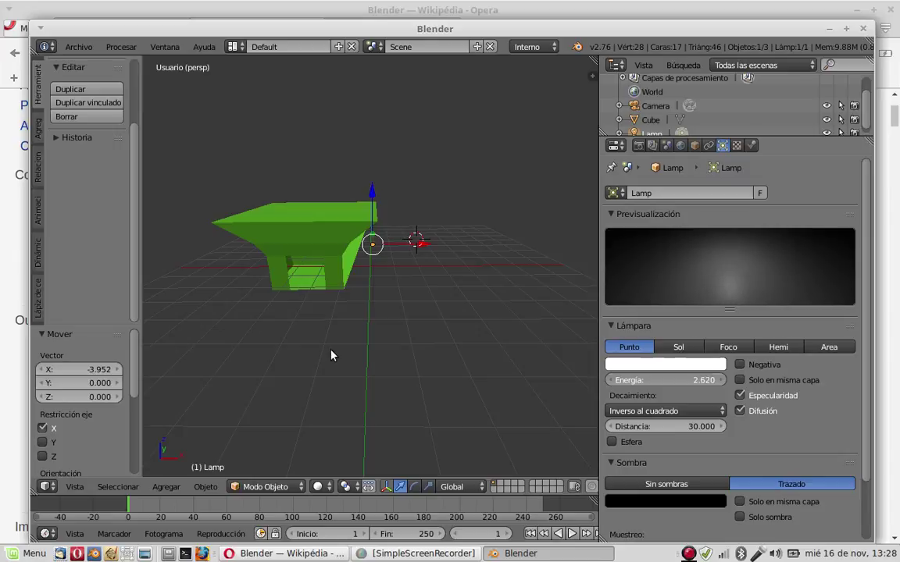
# - Switch to the camera view and move the camera by about -2.240, -1.685 and 0.984 along X, Y and Z
pyautogui.scroll(3, 331, 355)
pyautogui.scroll(-5, 349, 347)
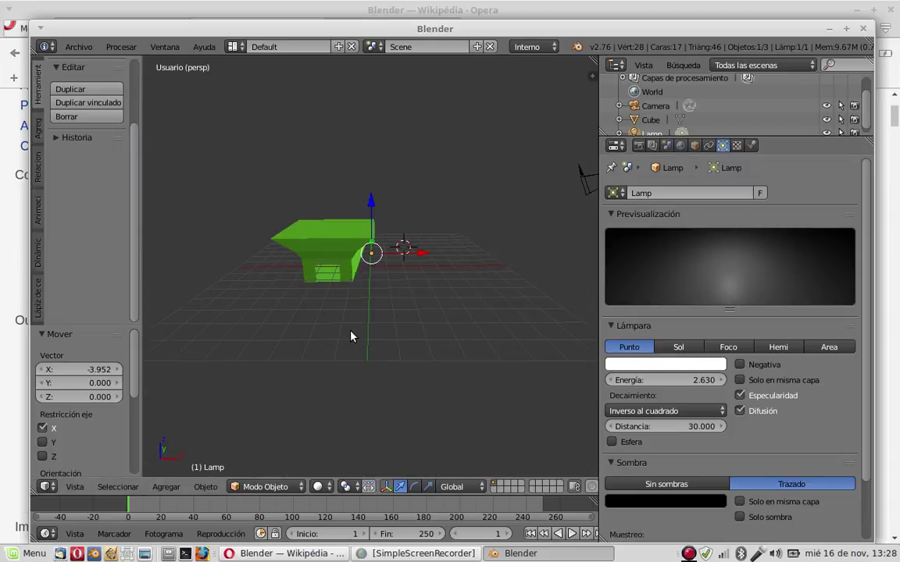
pyautogui.press('KP_0')
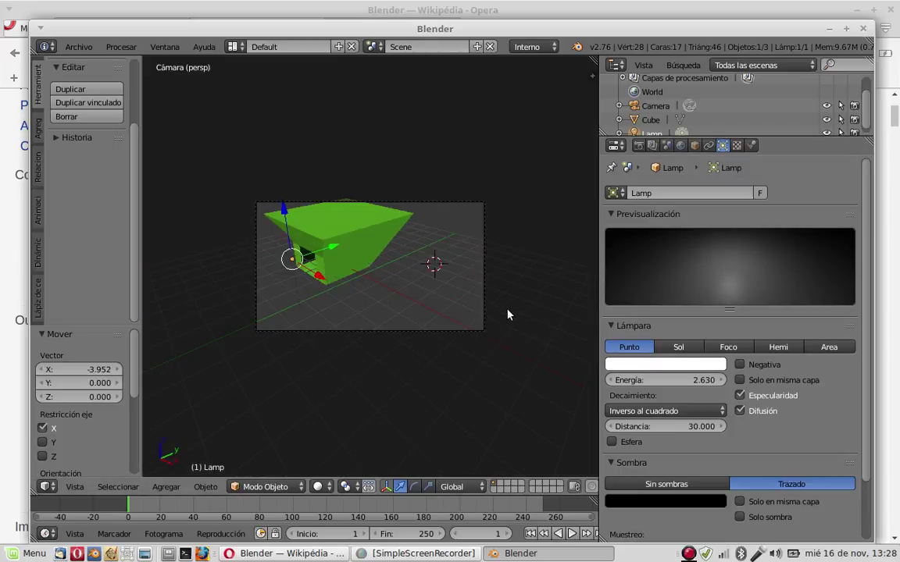
pyautogui.rightClick(469, 332)
pyautogui.press('g')
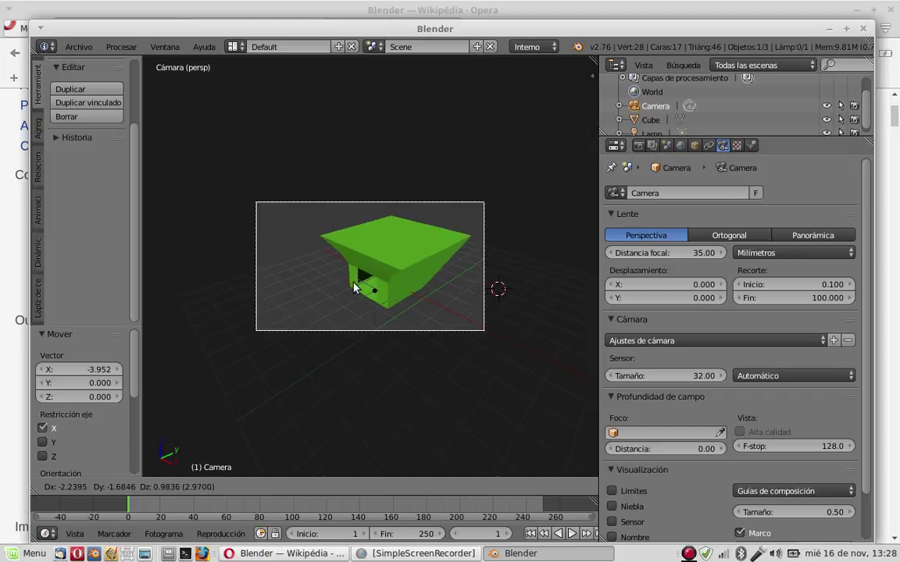
pyautogui.click(356, 287)
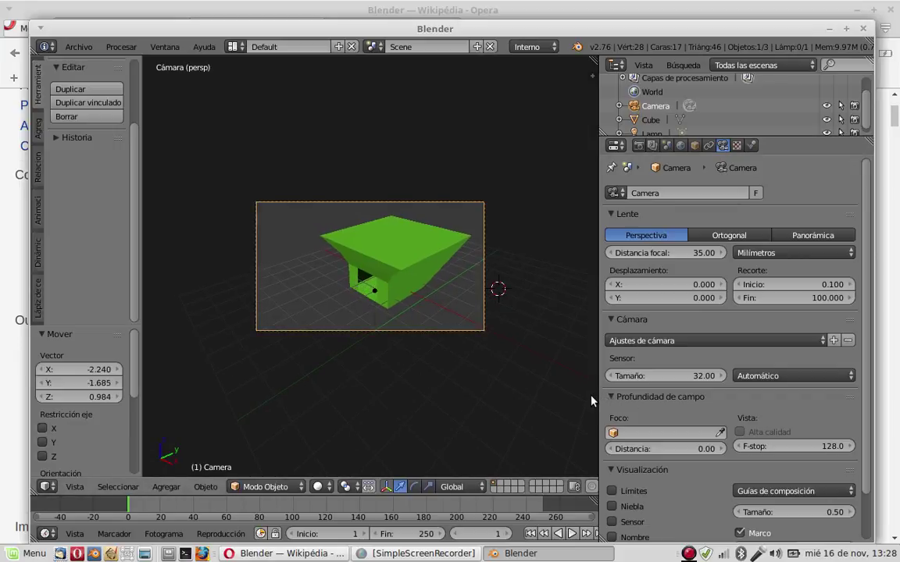
# - Widen the 3D view and reframe the camera to face the building's doorway by temporarily locking it to the view
pyautogui.moveTo(599, 397); pyautogui.dragTo(739, 394)
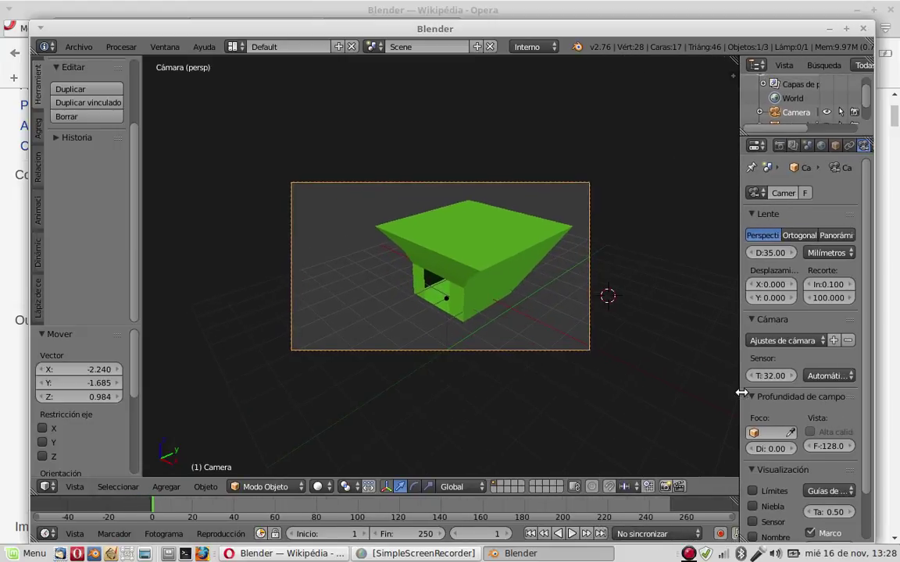
pyautogui.press('n')
pyautogui.scroll(-1, 643, 391)
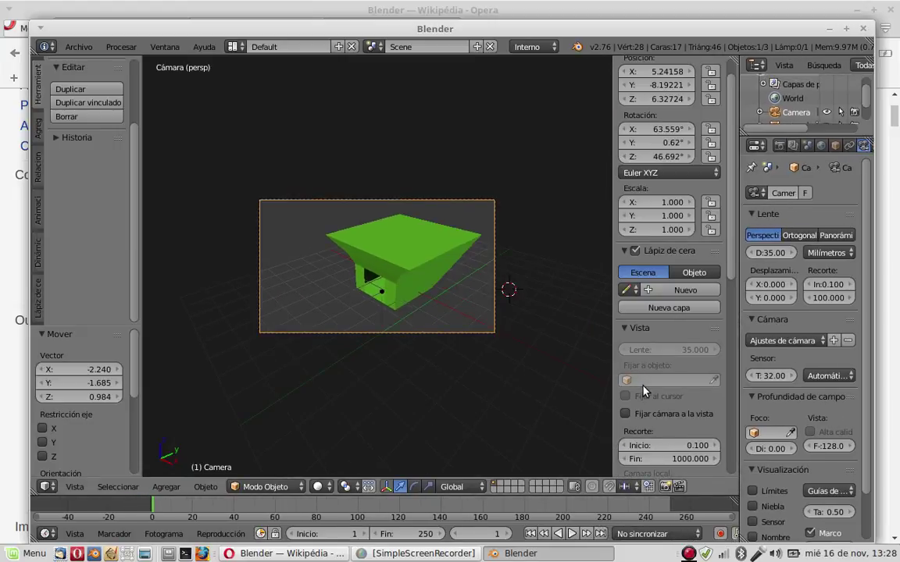
pyautogui.click(646, 413)
pyautogui.moveTo(458, 381); pyautogui.dragTo(544, 351)
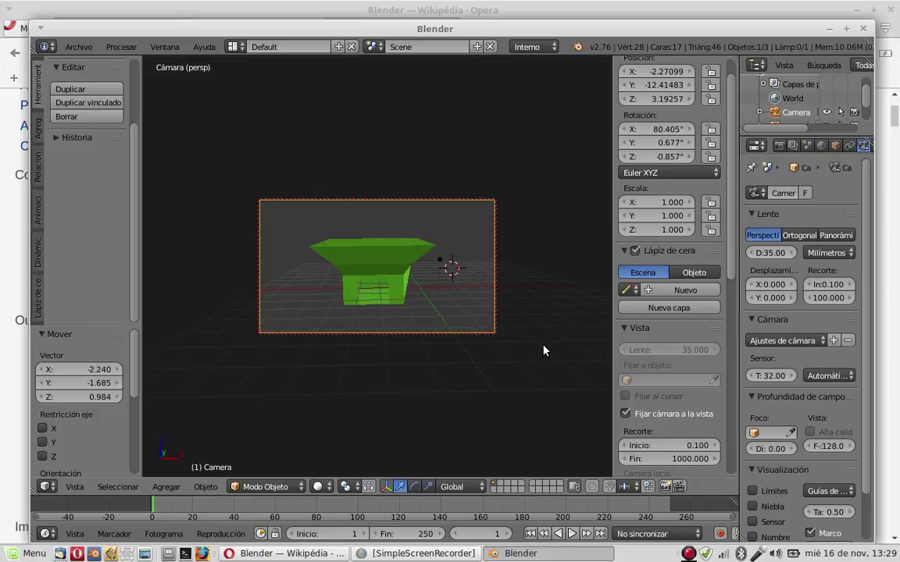
pyautogui.click(625, 413)
pyautogui.press('n')
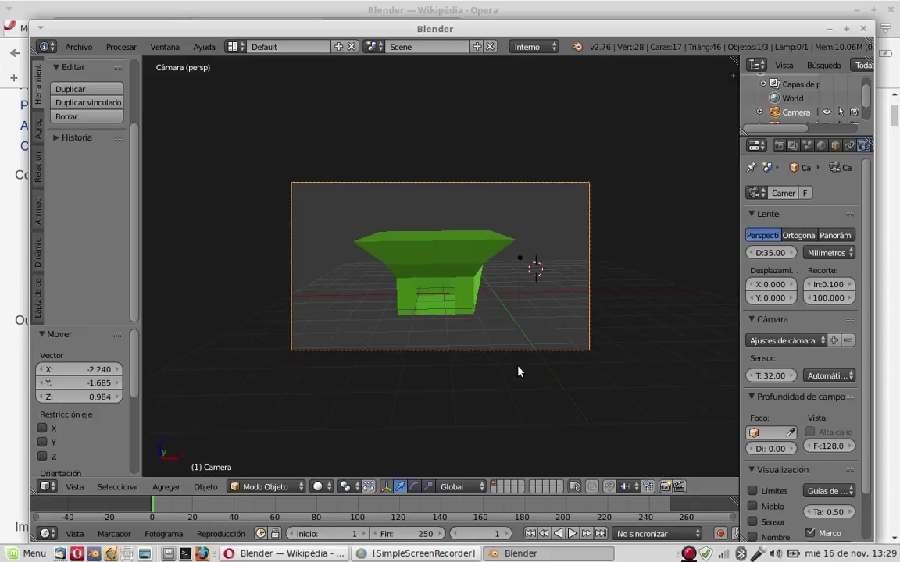
# - Render the scene, compare it with the Blender image results in Opera, and return to Blender's camera view
pyautogui.press('F12')
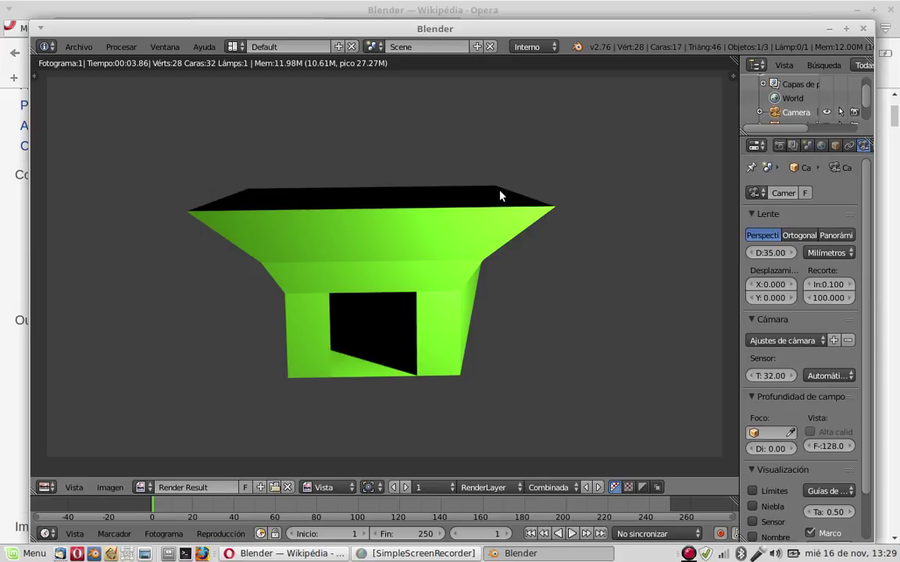
pyautogui.click(269, 554)
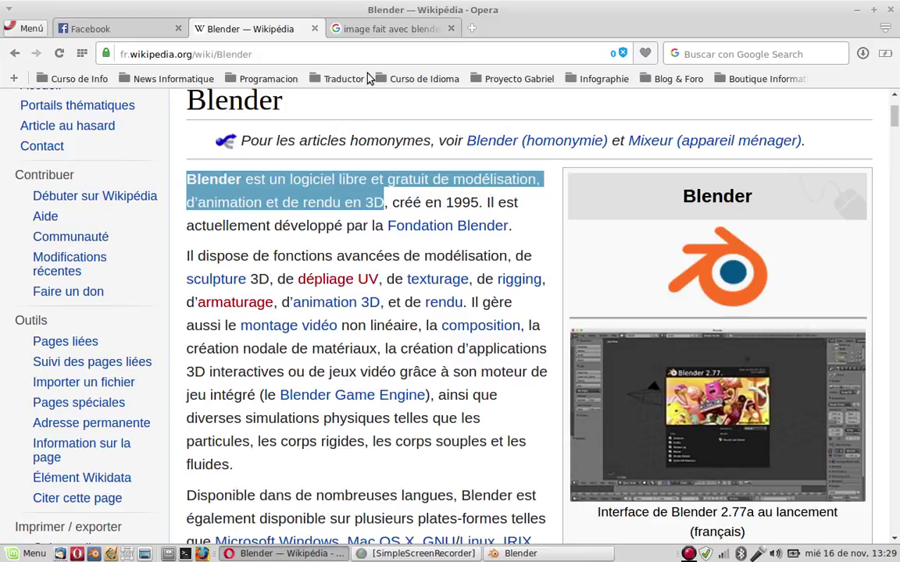
pyautogui.click(361, 29)
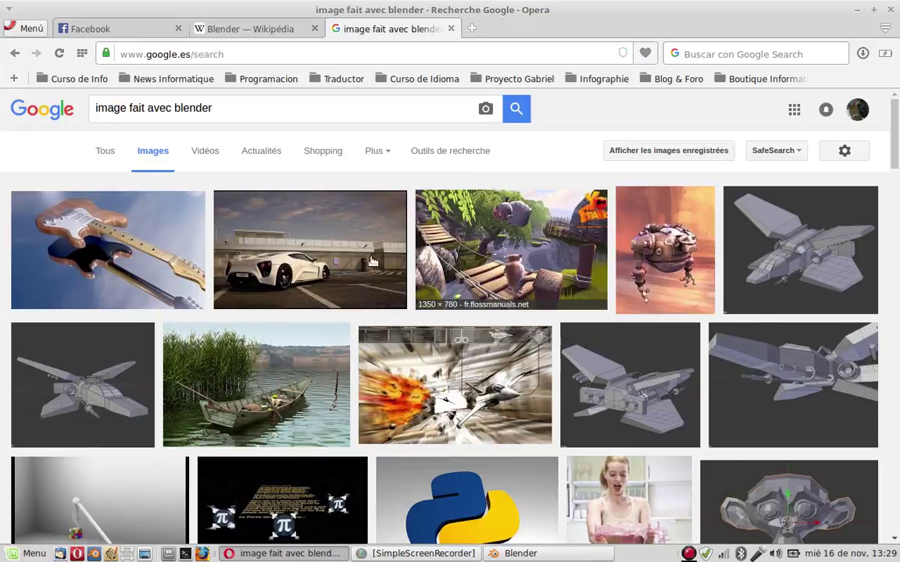
pyautogui.click(531, 554)
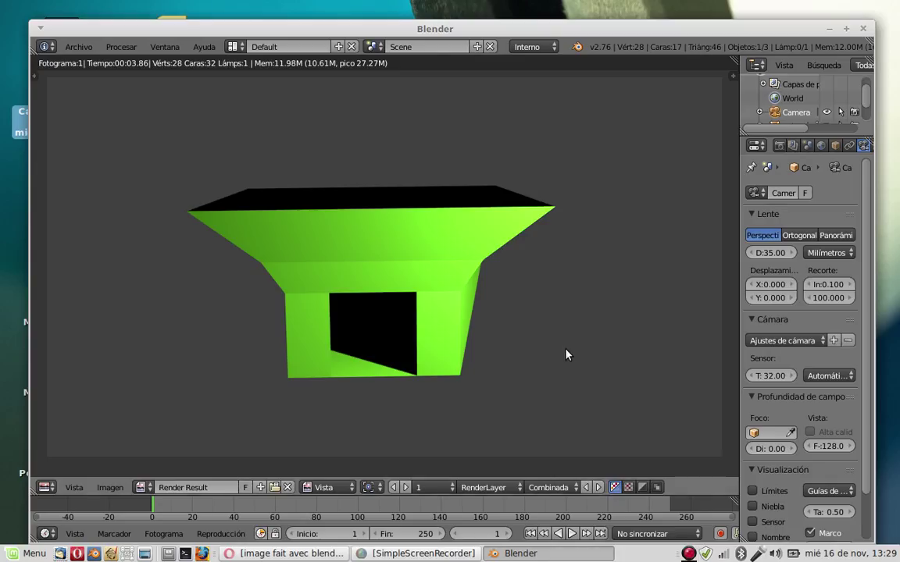
pyautogui.press('Escape')
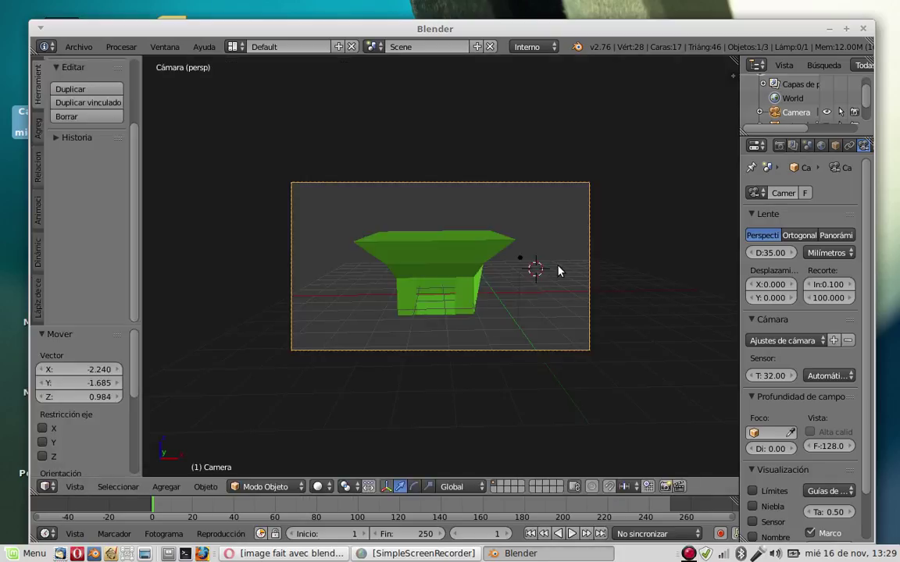
# - Duplicate the lamp and offset the copy by about -4.950, 0.385 and 1.899 along X, Y and Z, above the roof
pyautogui.rightClick(518, 259)
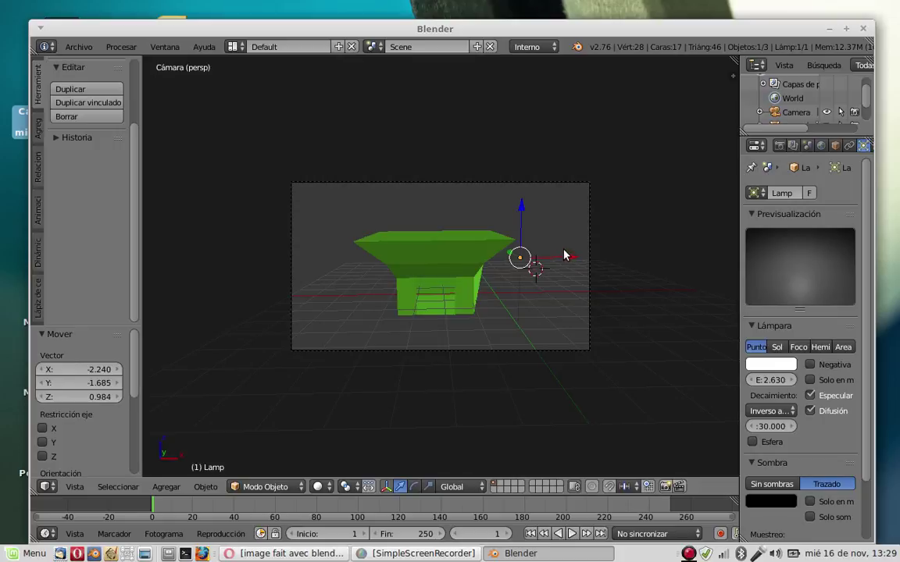
pyautogui.hotkey('shift', 'd')
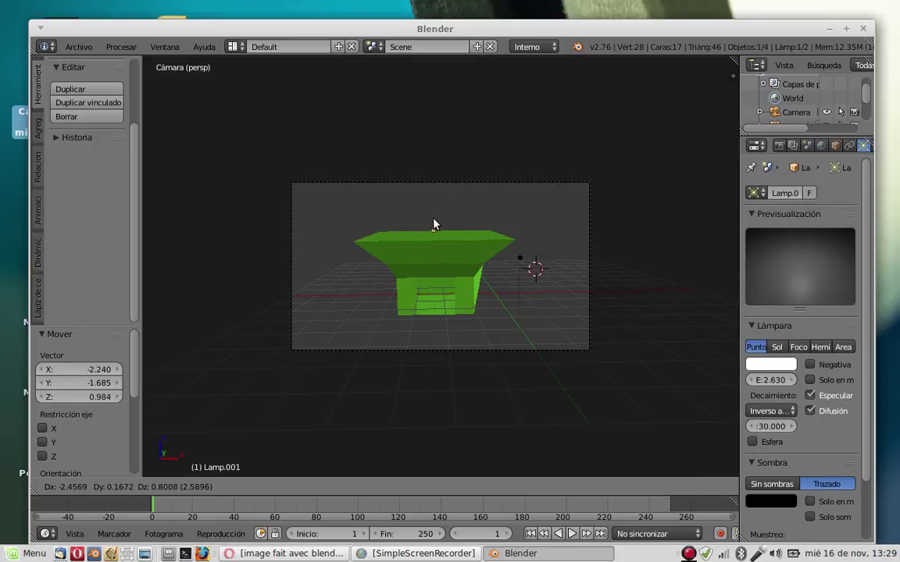
pyautogui.click(390, 188)
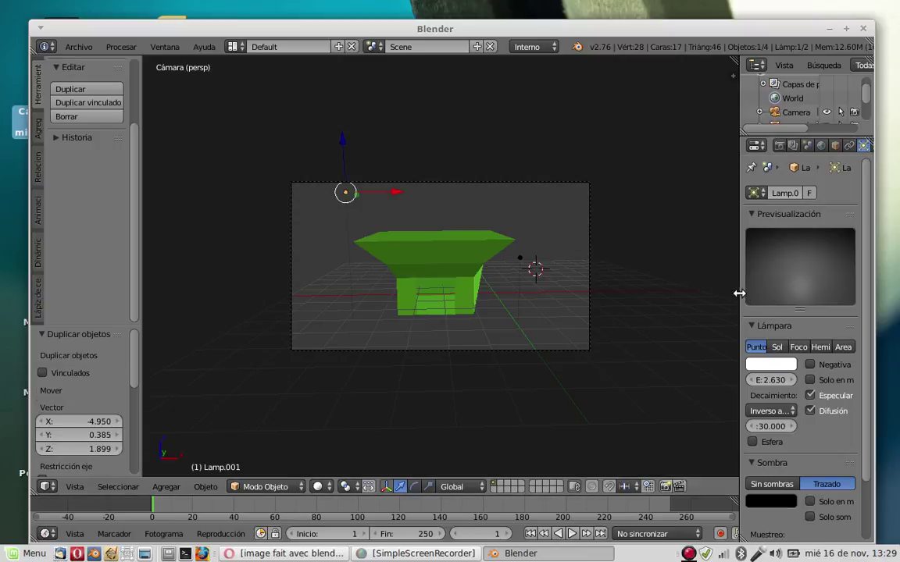
# - Set the duplicated lamp's energy to 5.08 and check the lighting with a render
pyautogui.moveTo(739, 297); pyautogui.dragTo(654, 294)
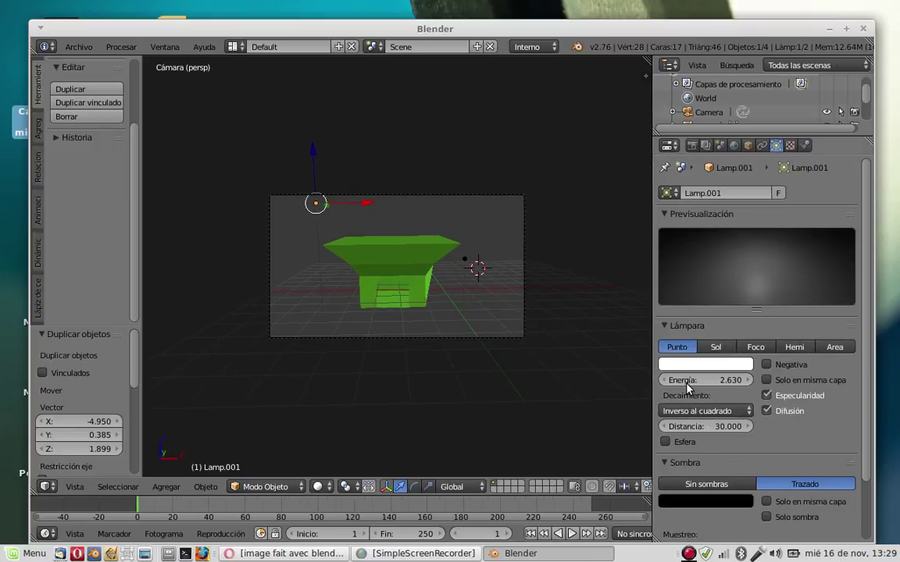
pyautogui.moveTo(705, 380); pyautogui.dragTo(751, 380)
pyautogui.press('F12')
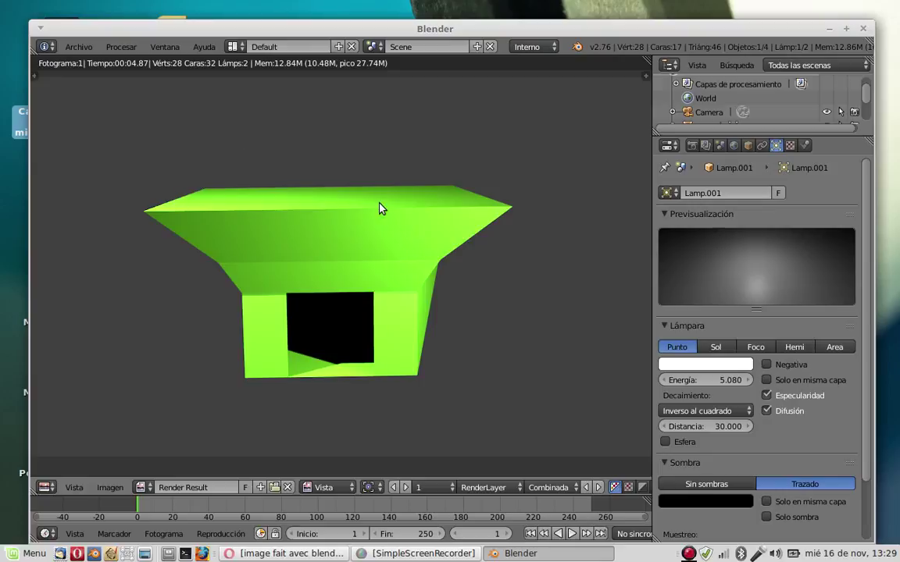
pyautogui.press('Escape')
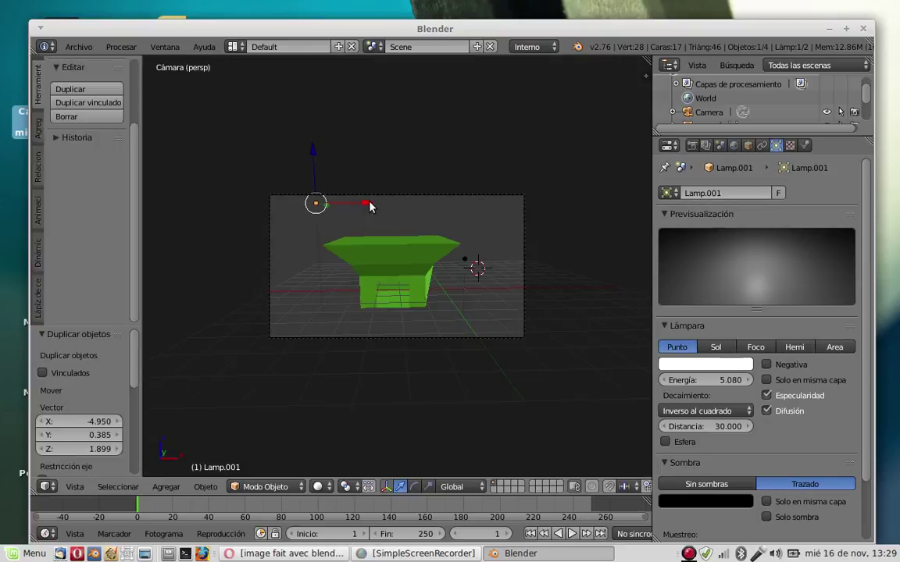
# - Duplicate the original lamp over to the doorway and move the copy about -0.654 along Z
pyautogui.rightClick(465, 261)
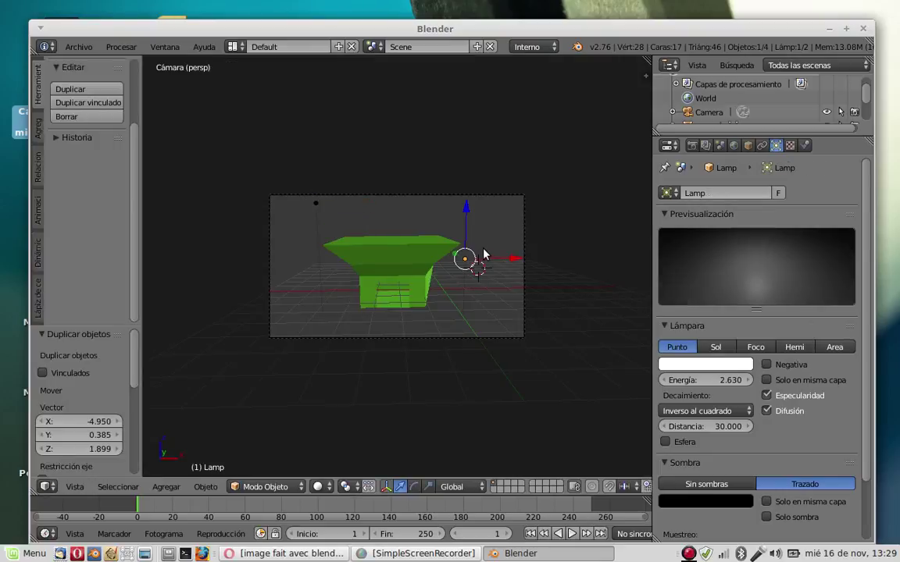
pyautogui.hotkey('shift', 'd')
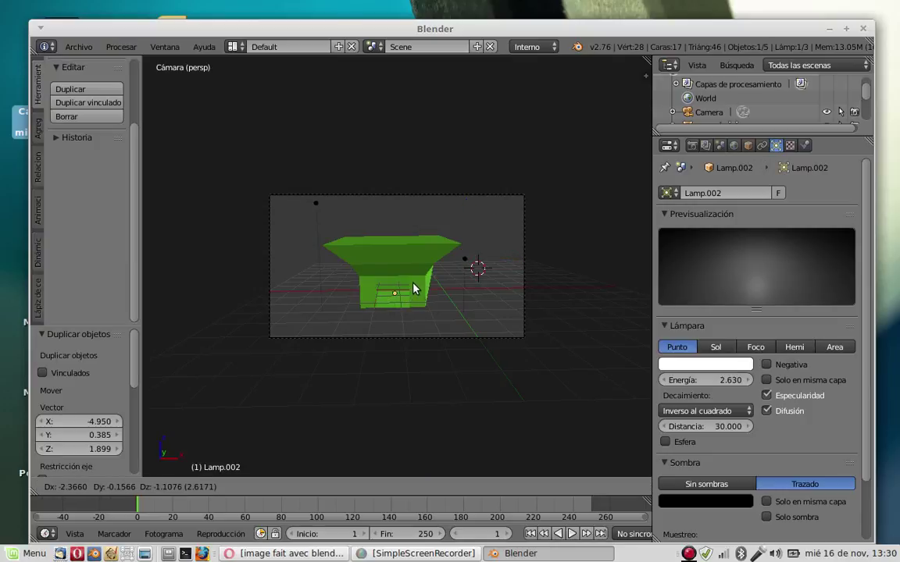
pyautogui.click(425, 278)
pyautogui.middleClick(565, 274)
pyautogui.moveTo(565, 280); pyautogui.dragTo(487, 279)
pyautogui.moveTo(403, 365); pyautogui.dragTo(570, 337)
pyautogui.moveTo(392, 232); pyautogui.dragTo(395, 254)
# - Fine-tune the doorway lamp by about -0.268 along Z and -0.256 along Y, and render the scene
pyautogui.scroll(5, 490, 314)
pyautogui.scroll(1, 491, 313)
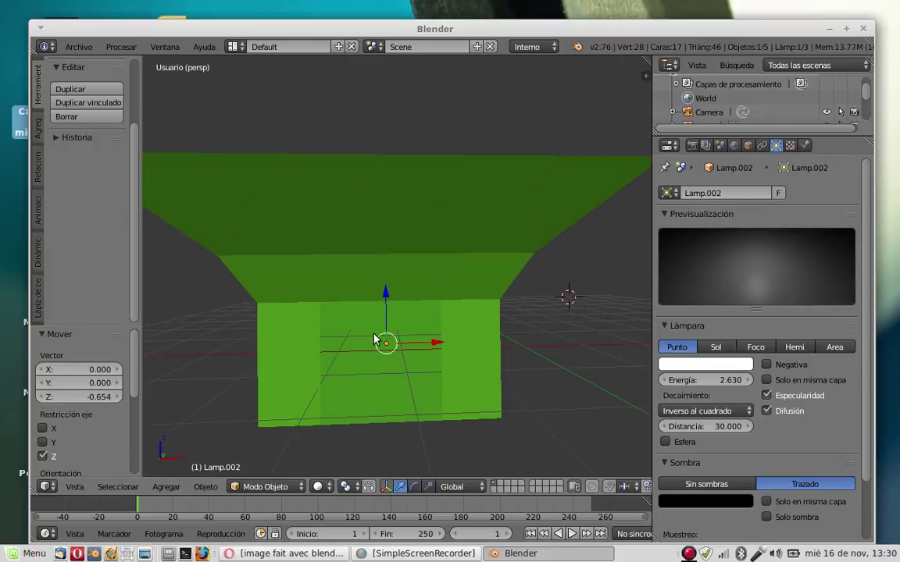
pyautogui.moveTo(383, 314); pyautogui.dragTo(383, 326)
pyautogui.moveTo(489, 397); pyautogui.dragTo(407, 419)
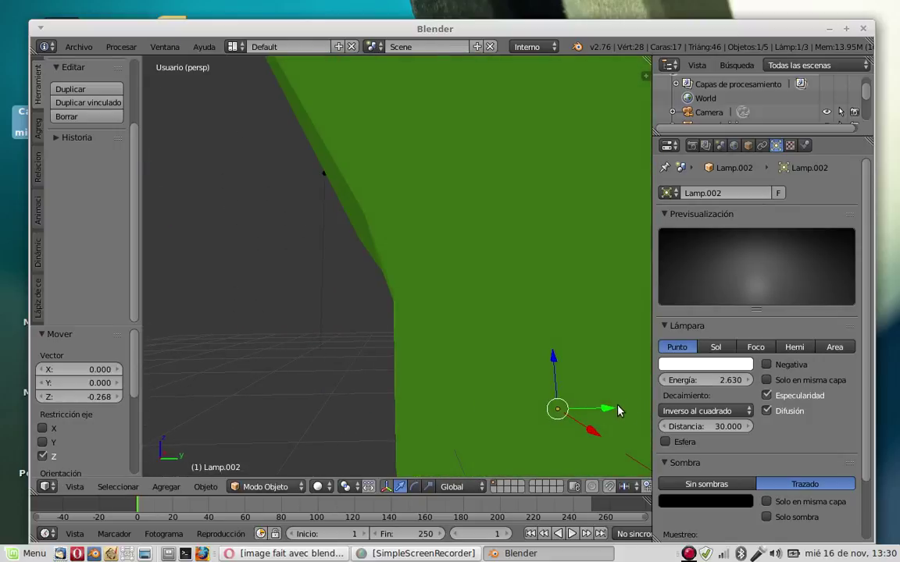
pyautogui.moveTo(617, 407); pyautogui.dragTo(594, 410)
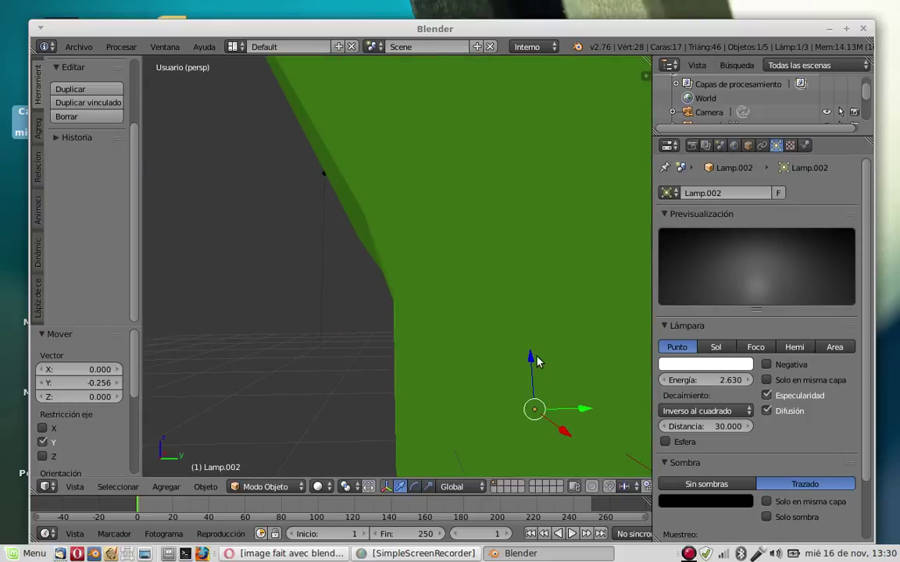
pyautogui.moveTo(525, 349); pyautogui.dragTo(545, 282)
pyautogui.press('F12')
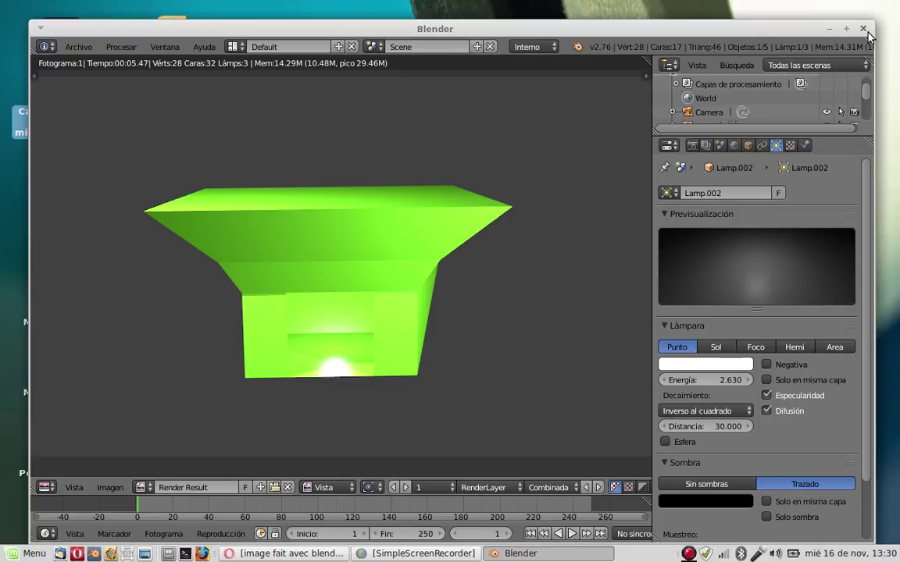
# - Minimise Blender, switch to Opera and browse the image results for works made with Blender, enlarging the platform game picture
pyautogui.click(829, 28)
pyautogui.click(238, 556)
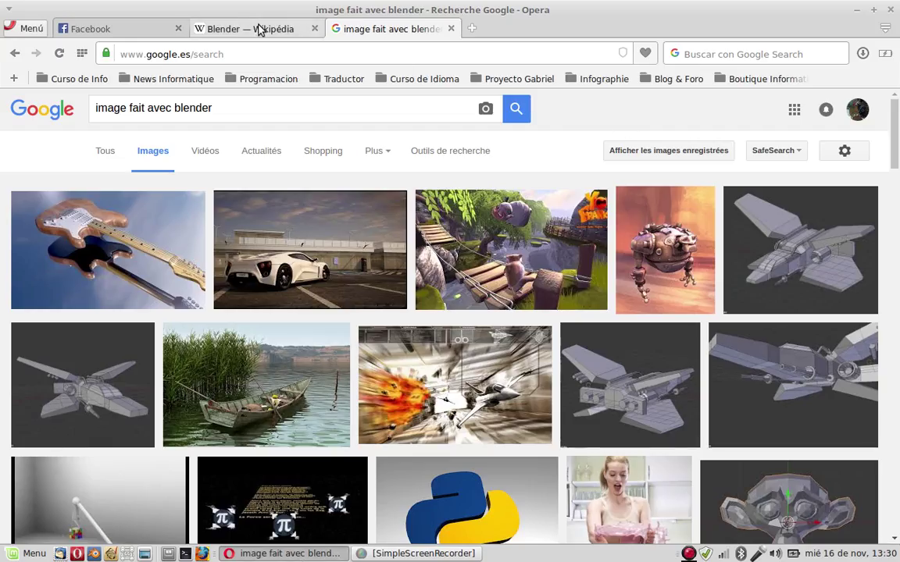
pyautogui.moveTo(894, 145); pyautogui.dragTo(897, 226)
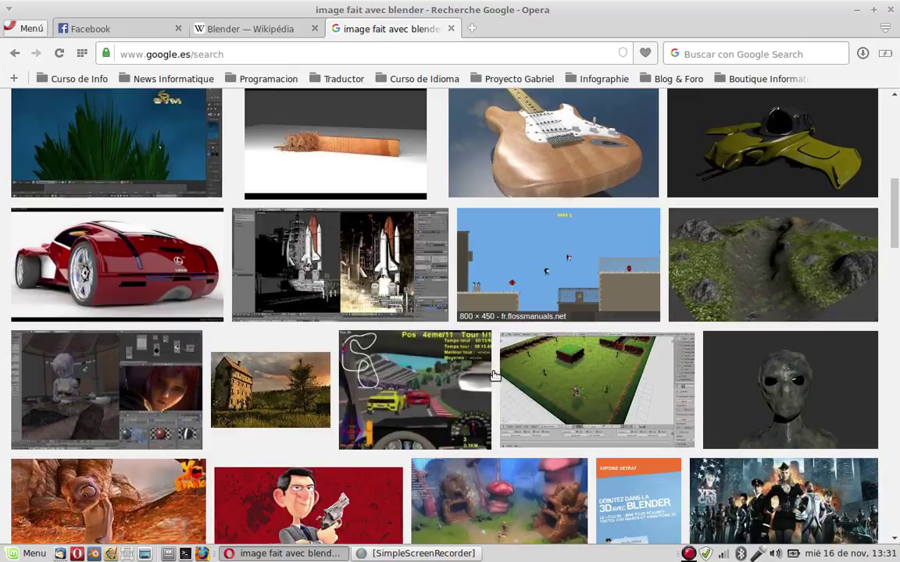
pyautogui.click(539, 271)
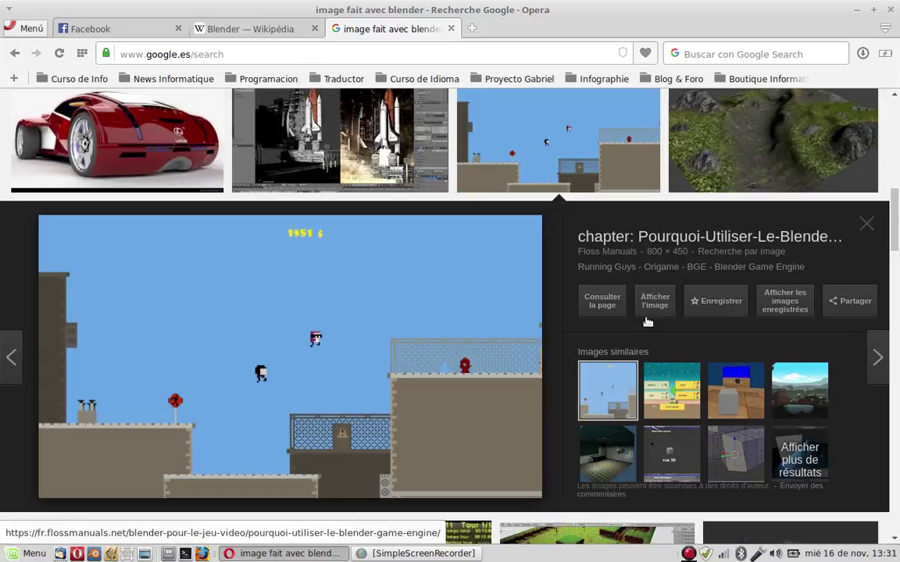
pyautogui.moveTo(897, 213); pyautogui.dragTo(896, 322)
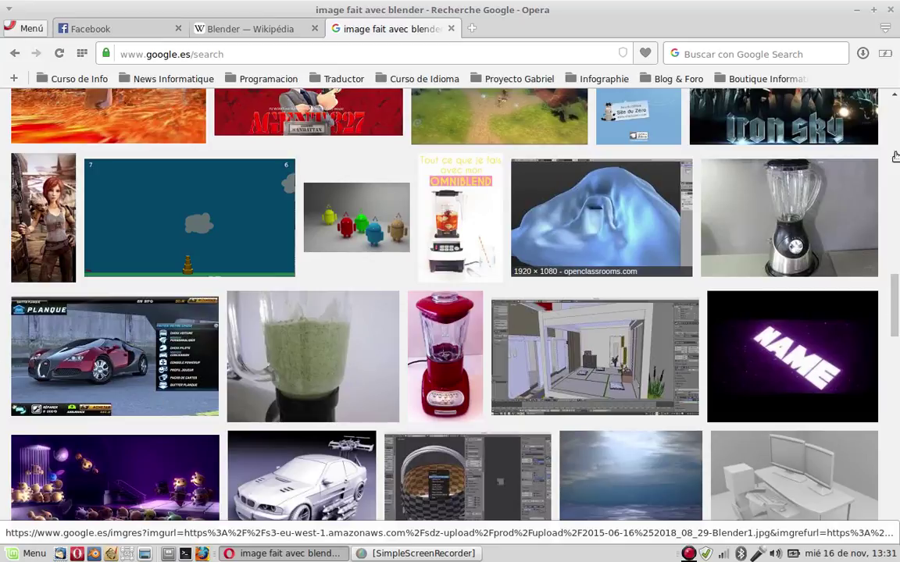
pyautogui.moveTo(897, 326); pyautogui.dragTo(897, 109)
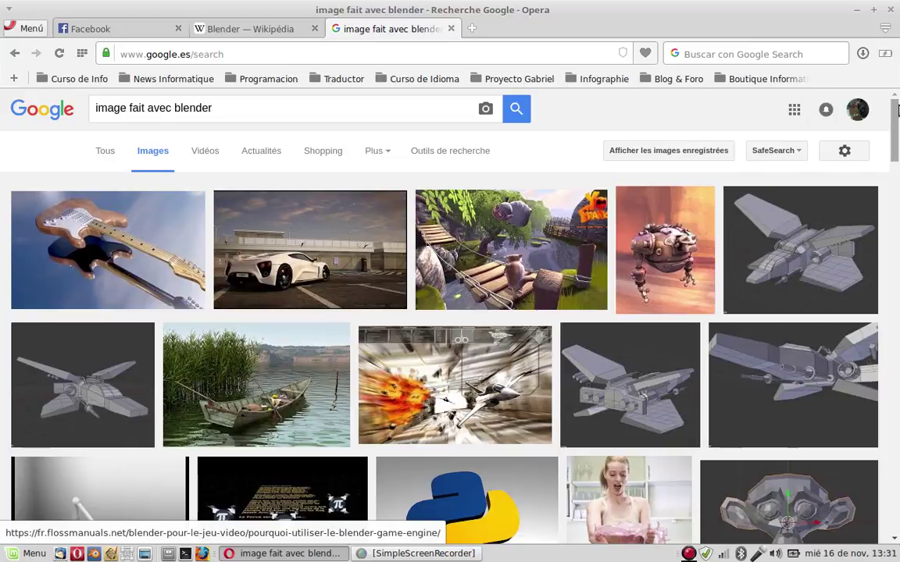
# - Return to the Blender article on French Wikipedia and search the encyclopedia for "Onpenshot"
pyautogui.click(234, 28)
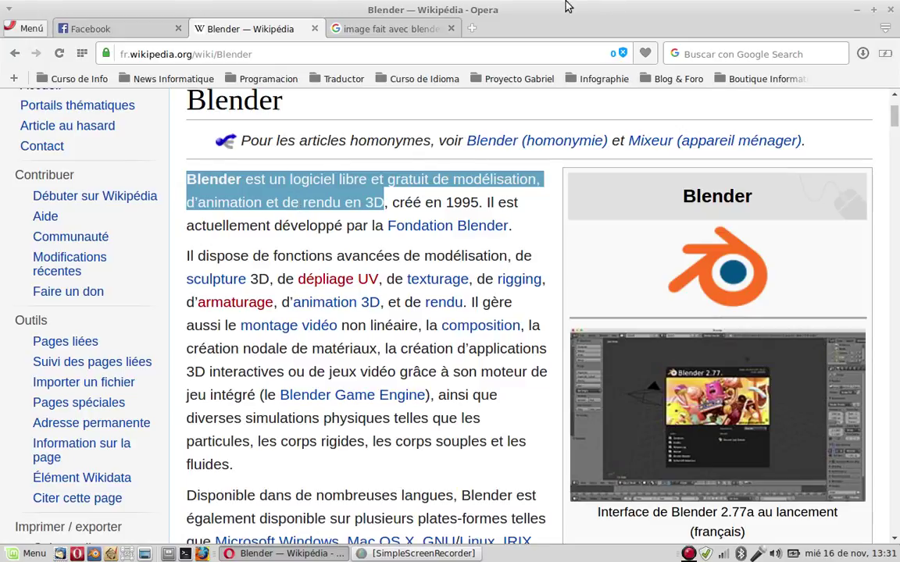
pyautogui.scroll(4, 895, 109)
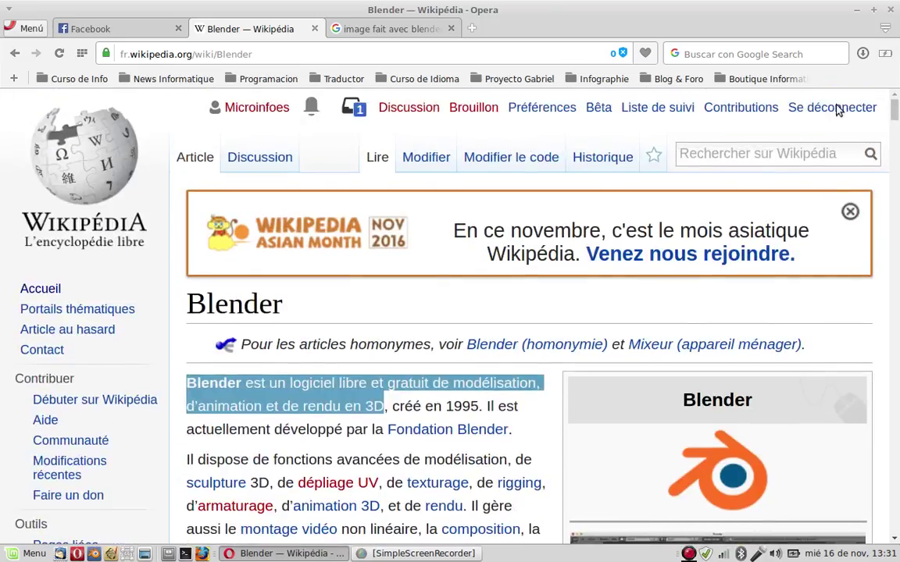
pyautogui.click(820, 151)
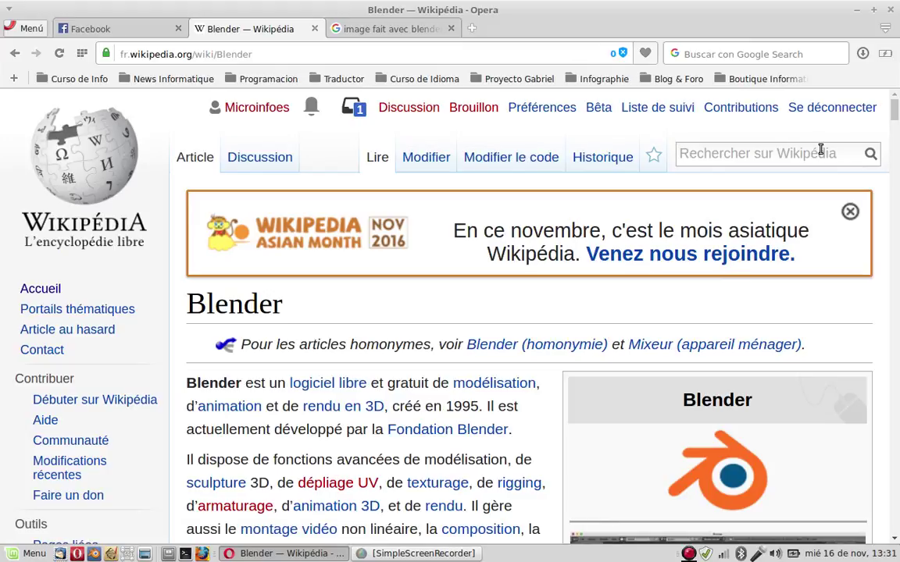
pyautogui.write('Onpensho')
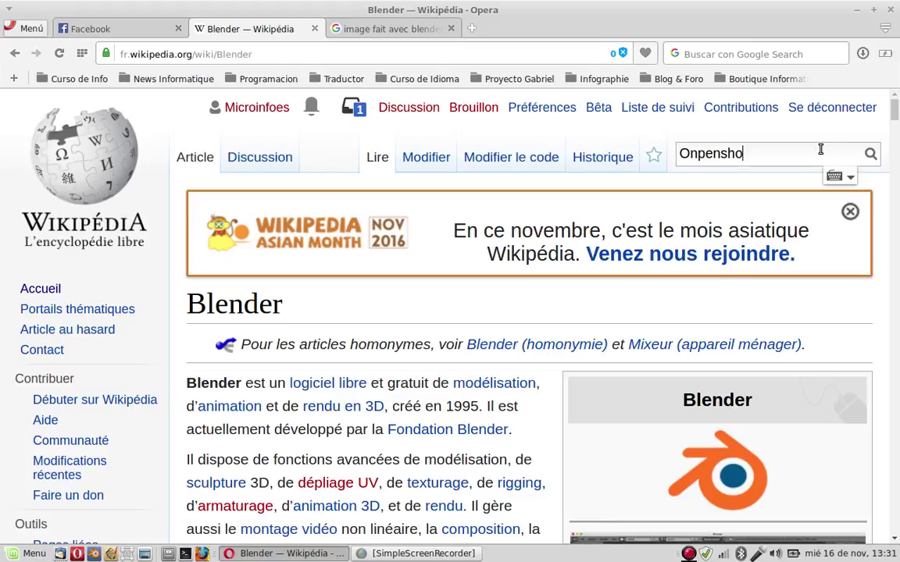
pyautogui.write('t')
pyautogui.press('Return')
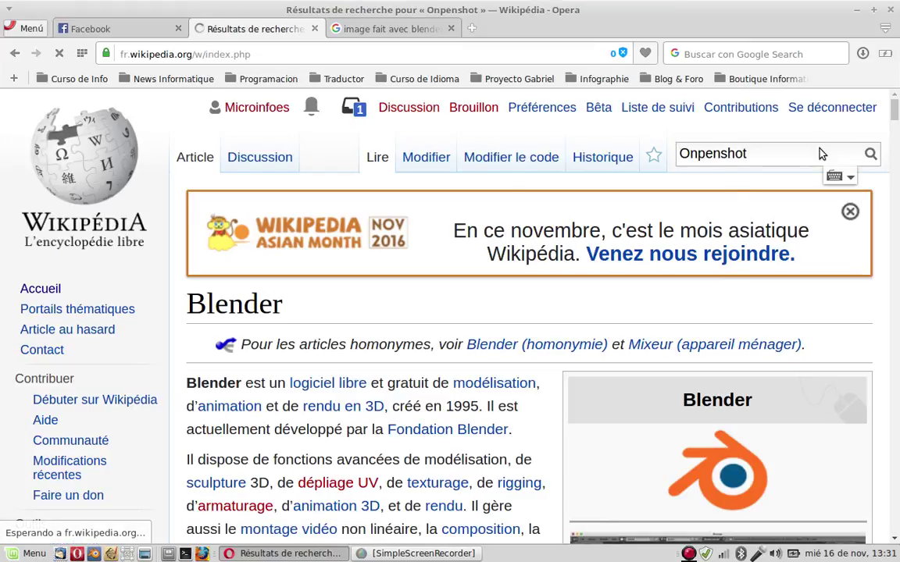
# - Return to the Wikipedia article on Blender and open the official website linked in its infobox
pyautogui.click(15, 55)
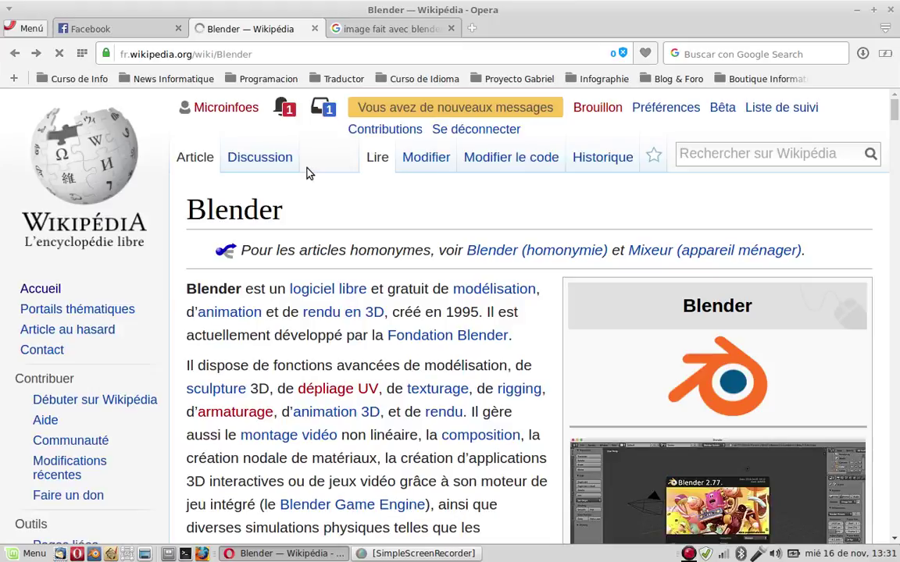
pyautogui.scroll(-1, 307, 168)
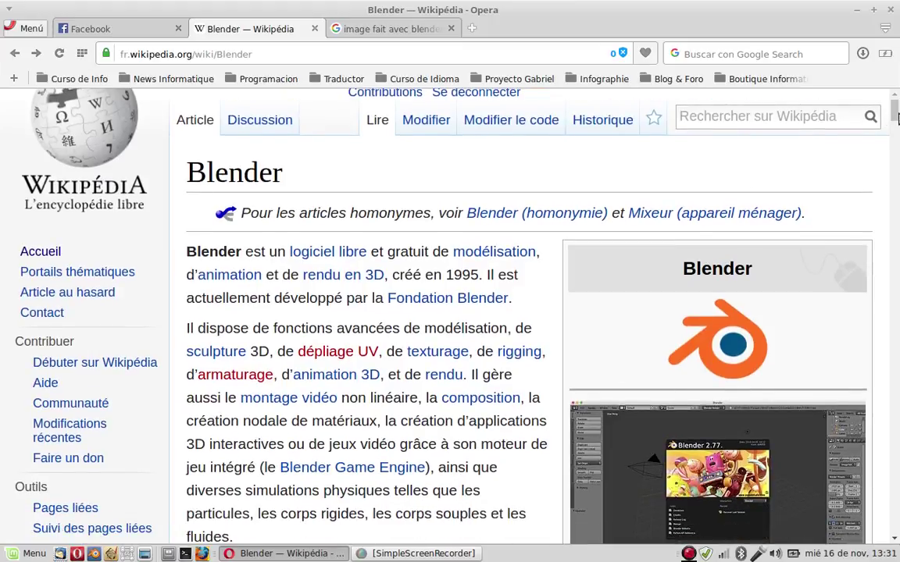
pyautogui.moveTo(897, 144)
pyautogui.mouseDown()
pyautogui.moveTo(897, 175)
pyautogui.moveTo(897, 136)
pyautogui.mouseUp()
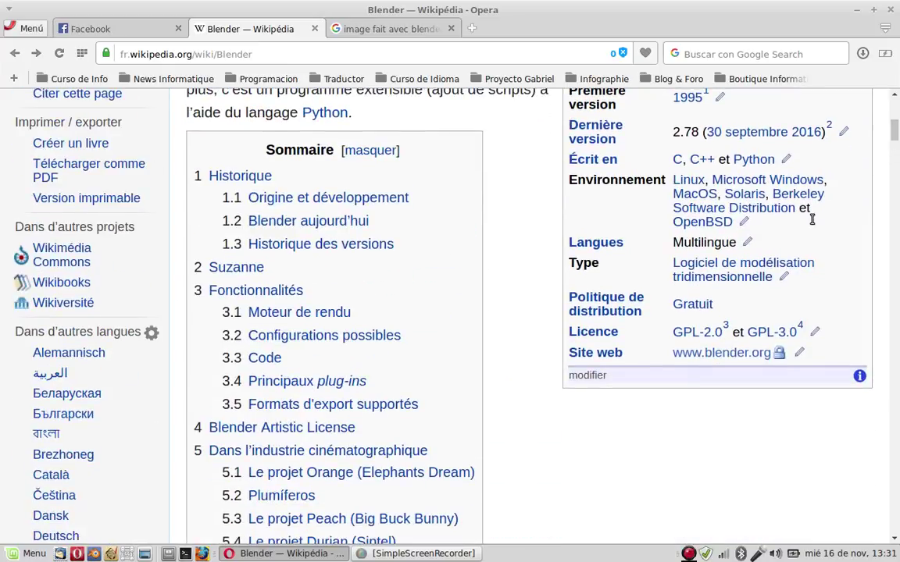
pyautogui.click(725, 353)
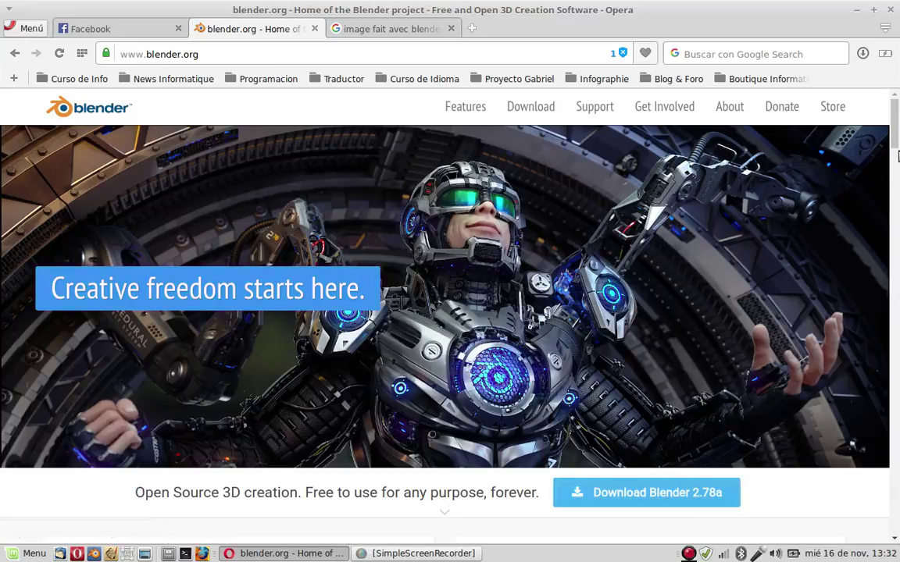
# - Look through the blender.org home page, from the opening banner to the Cycles Render Engine section
pyautogui.scroll(-4, 895, 188)
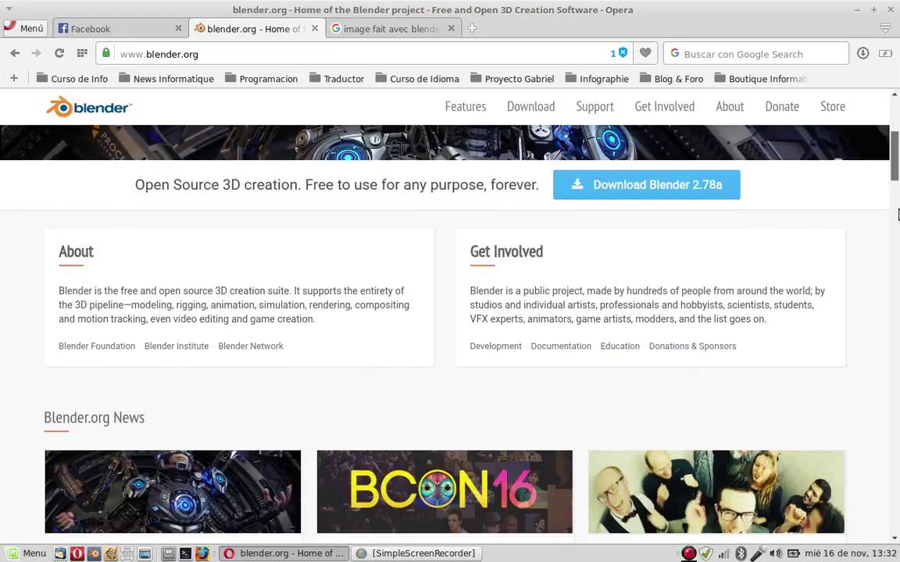
pyautogui.scroll(-5, 898, 215)
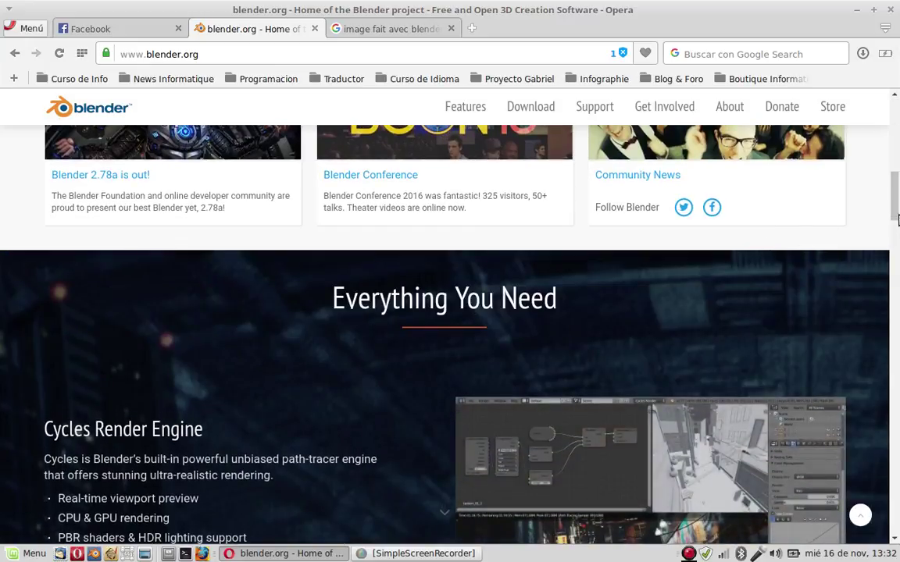
pyautogui.scroll(6, 897, 221)
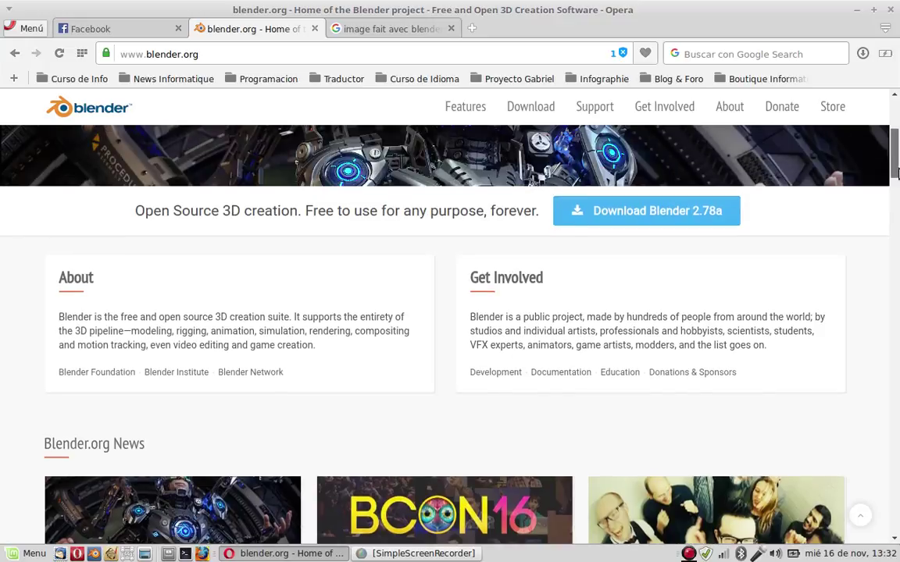
pyautogui.scroll(2, 897, 164)
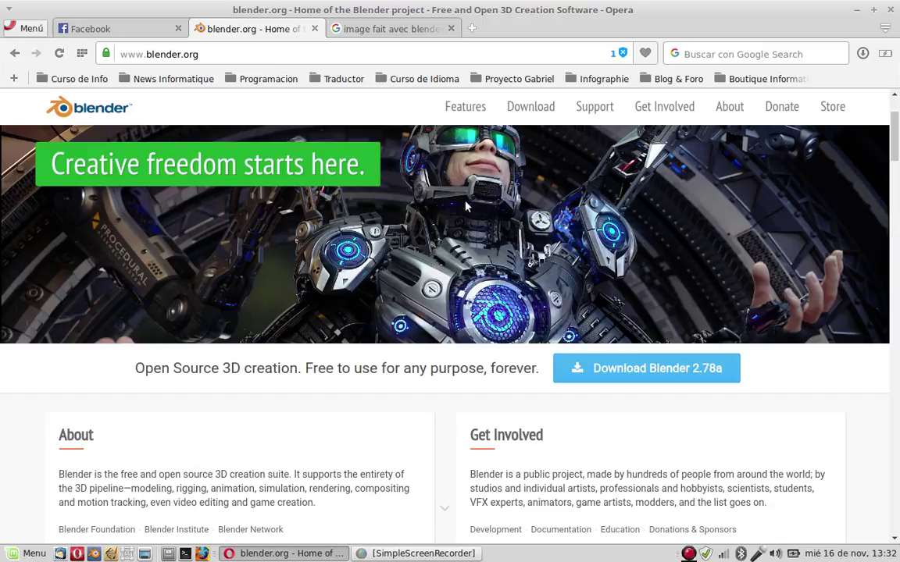
# - Go back to the Blender article on Wikipedia and search the encyclopedia for "Openshot"
pyautogui.click(15, 53)
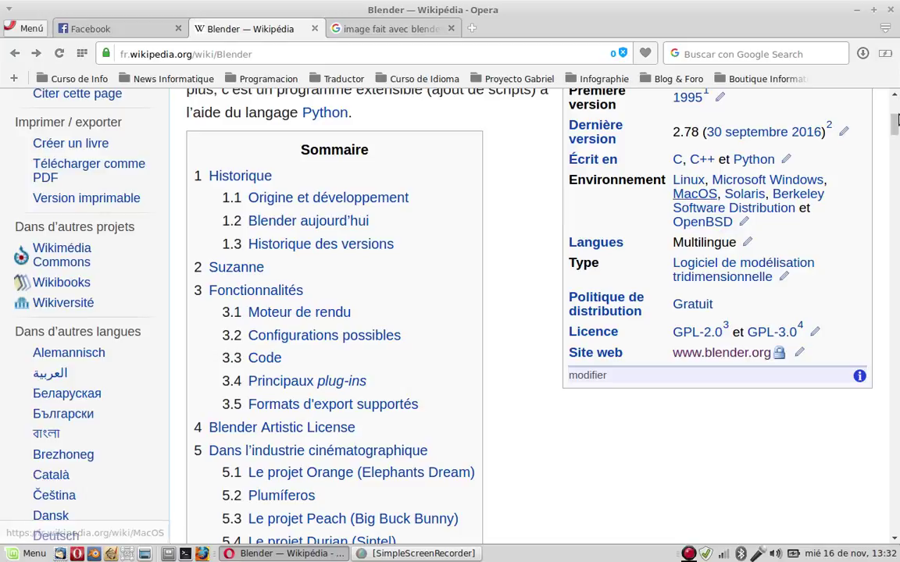
pyautogui.moveTo(895, 121); pyautogui.dragTo(897, 98)
pyautogui.click(799, 153)
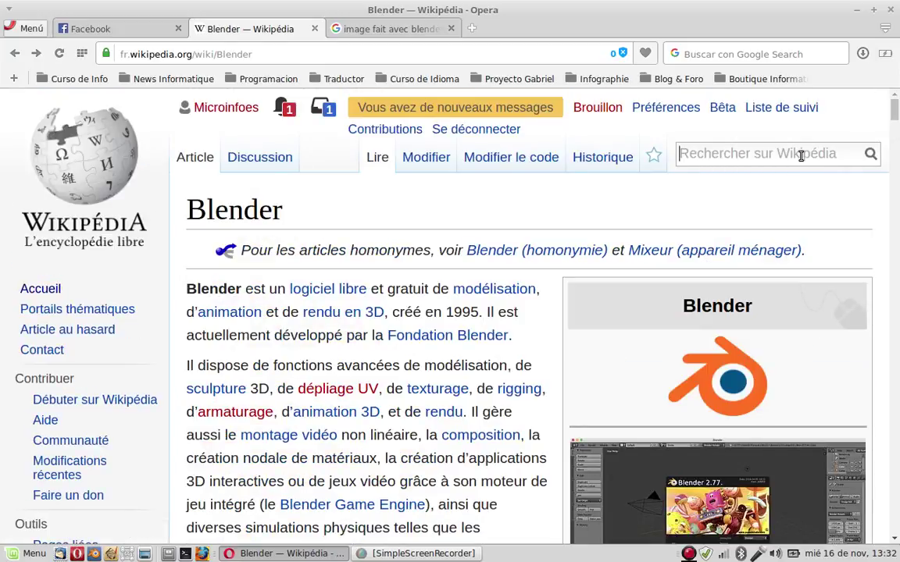
pyautogui.write('O')
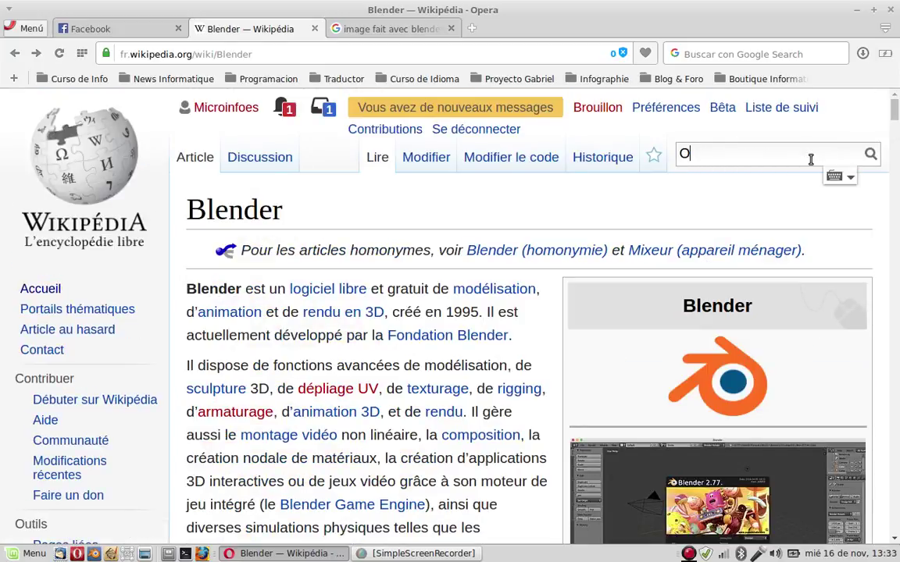
pyautogui.write('pen')
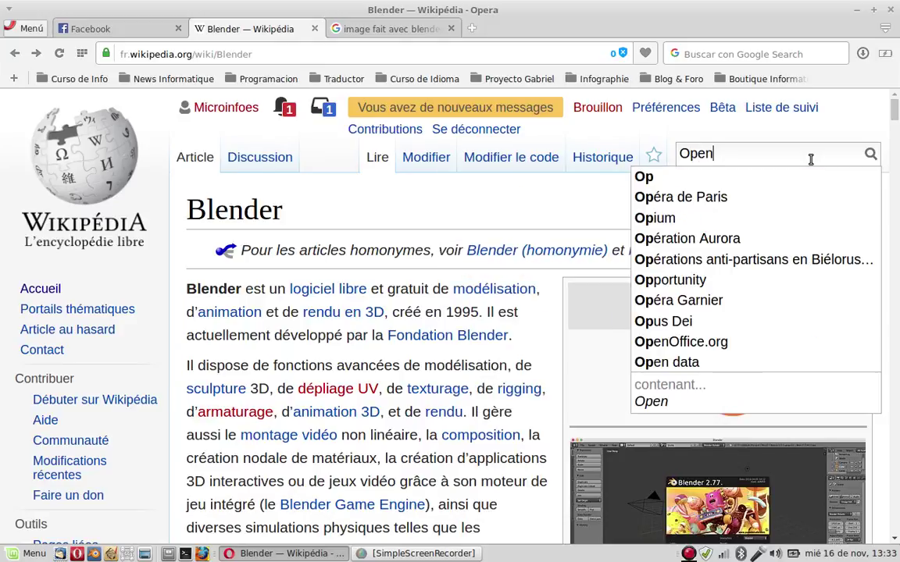
pyautogui.write('shot')
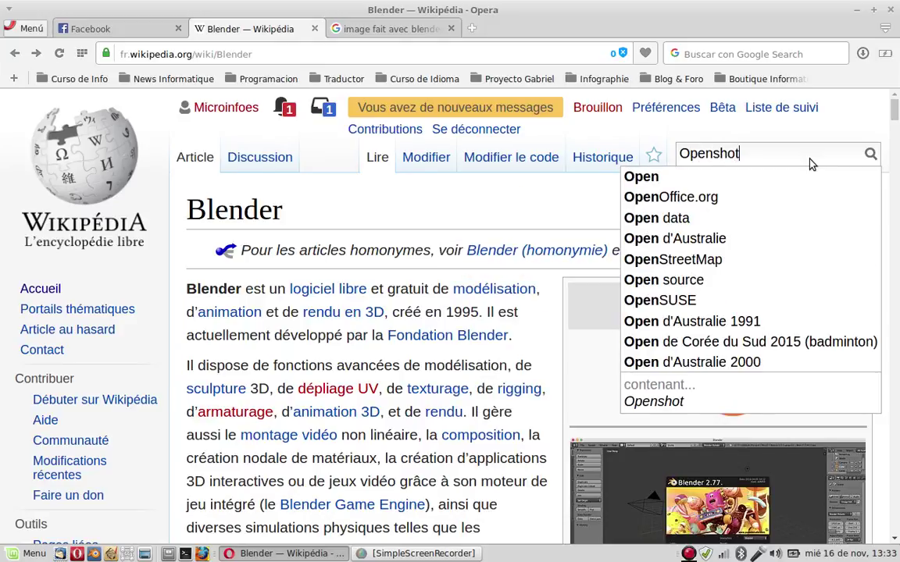
pyautogui.press('Return')
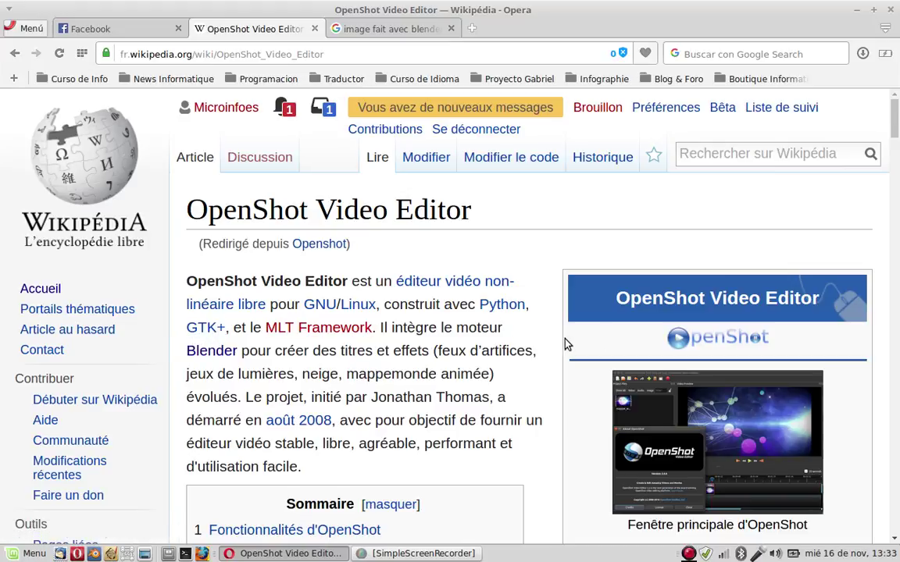
# - Read the OpenShot Video Editor article's introduction and infobox, and view the enlarged screenshot of its main window
pyautogui.scroll(-4, 830, 151)
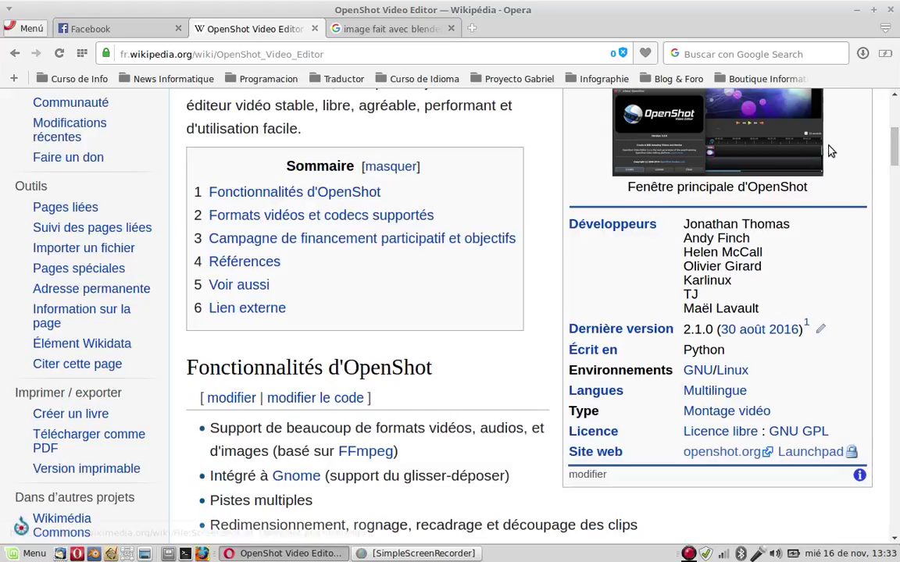
pyautogui.scroll(3, 830, 150)
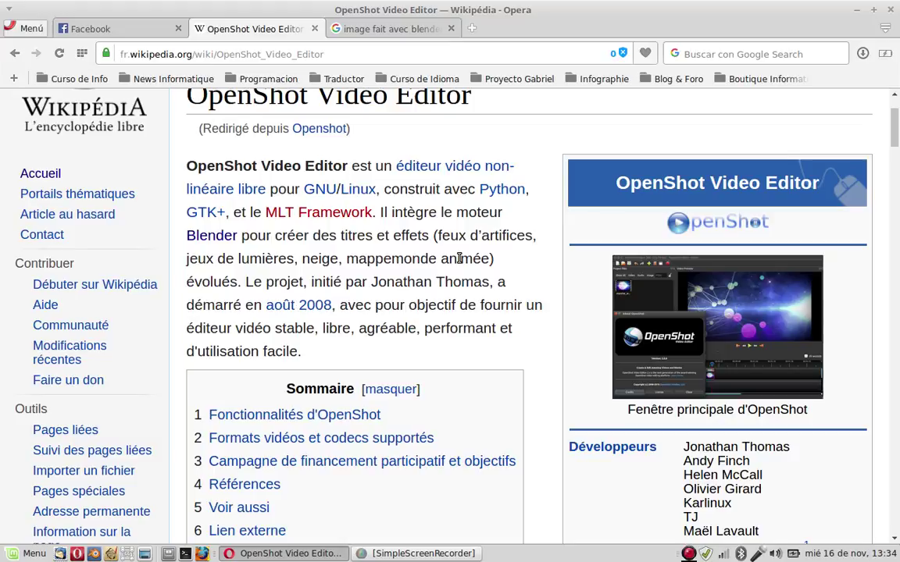
pyautogui.click(709, 337)
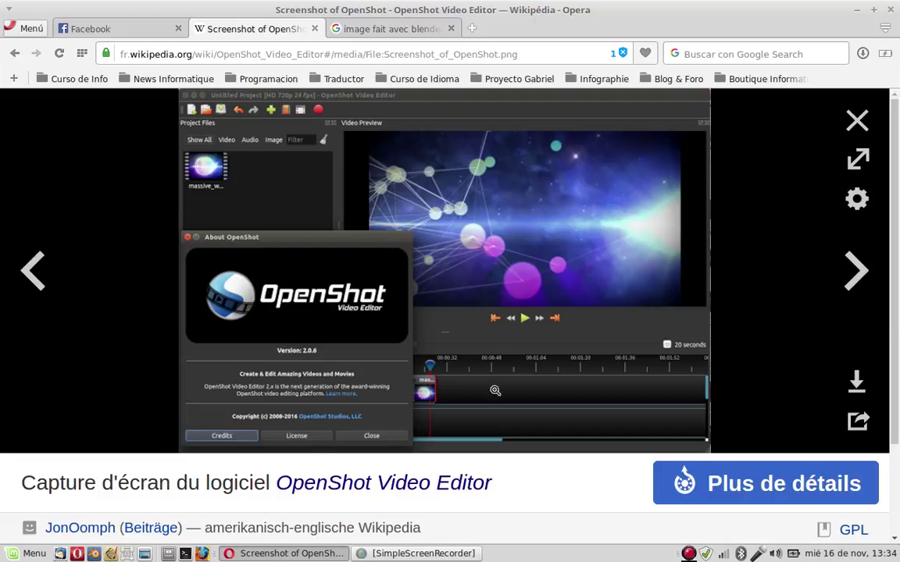
pyautogui.click(862, 118)
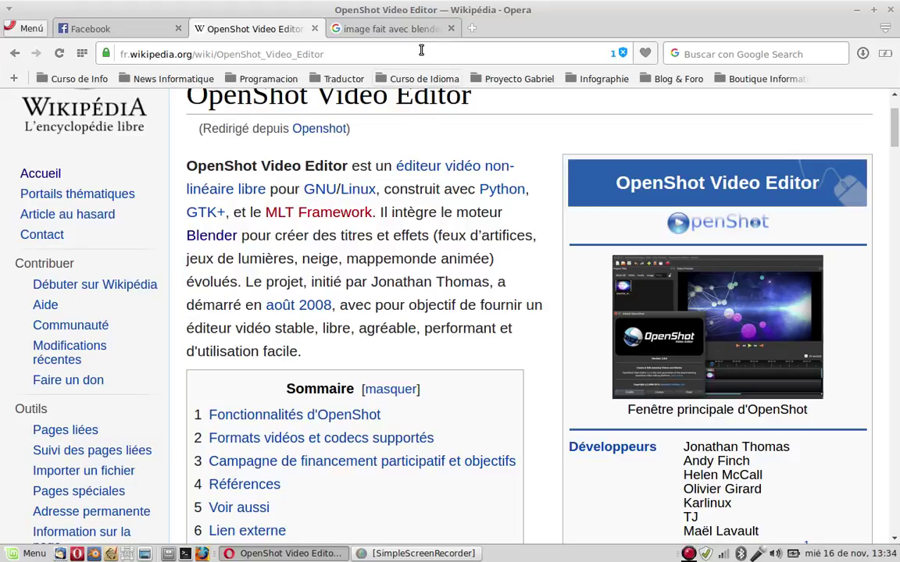
# - Open the canva.com website in the current tab
pyautogui.click(369, 49)
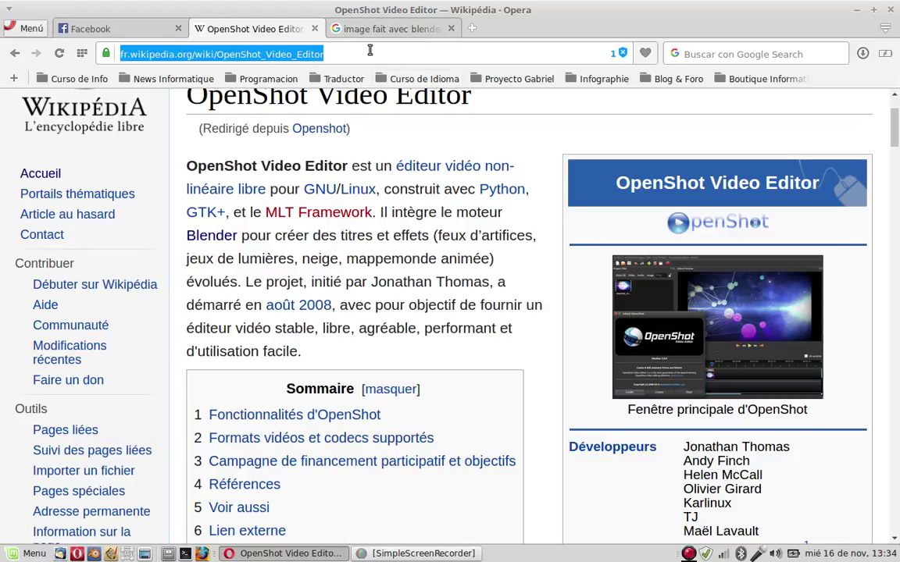
pyautogui.write('can')
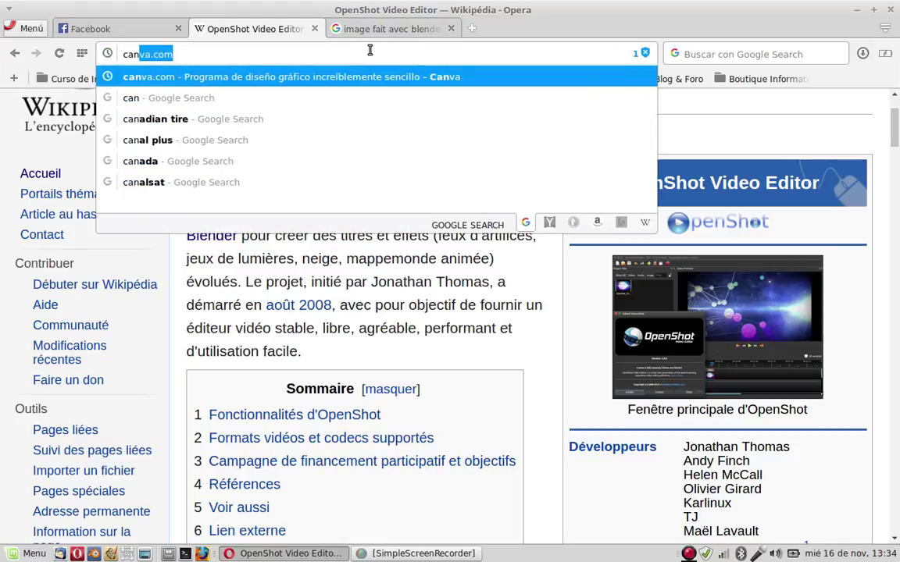
pyautogui.press('Return')
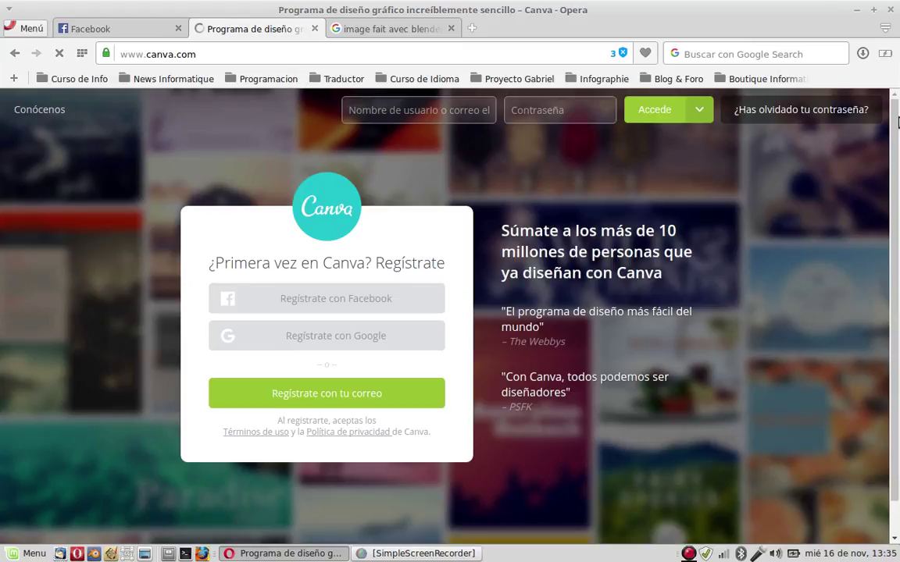
# - Look over the Canva home page and switch its language to Français (France)
pyautogui.moveTo(898, 123); pyautogui.dragTo(898, 204)
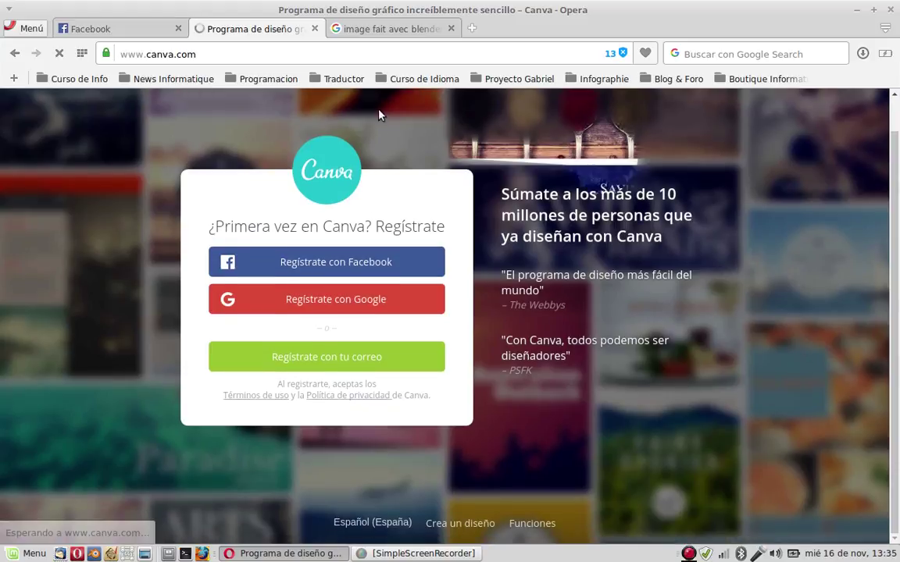
pyautogui.scroll(1, 379, 110)
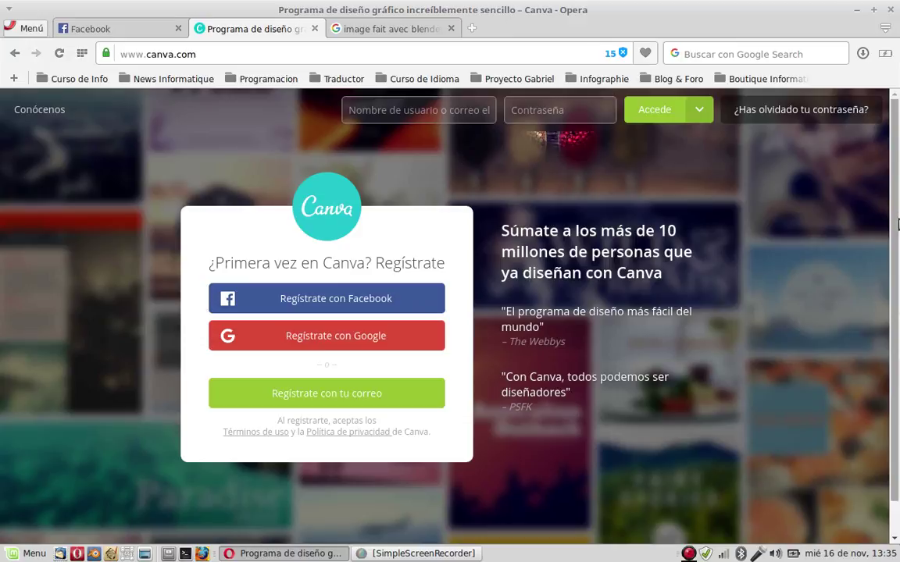
pyautogui.scroll(-2, 898, 319)
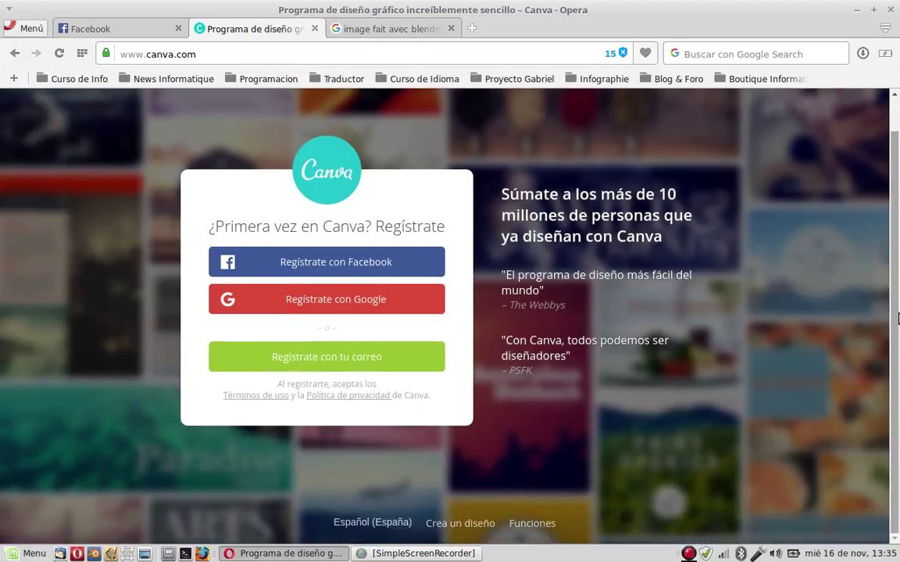
pyautogui.click(396, 530)
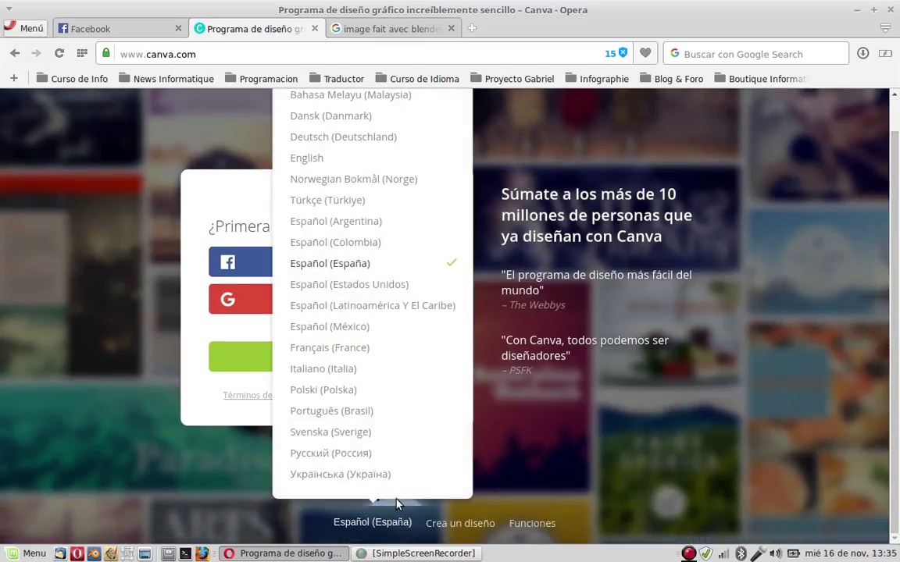
pyautogui.click(362, 352)
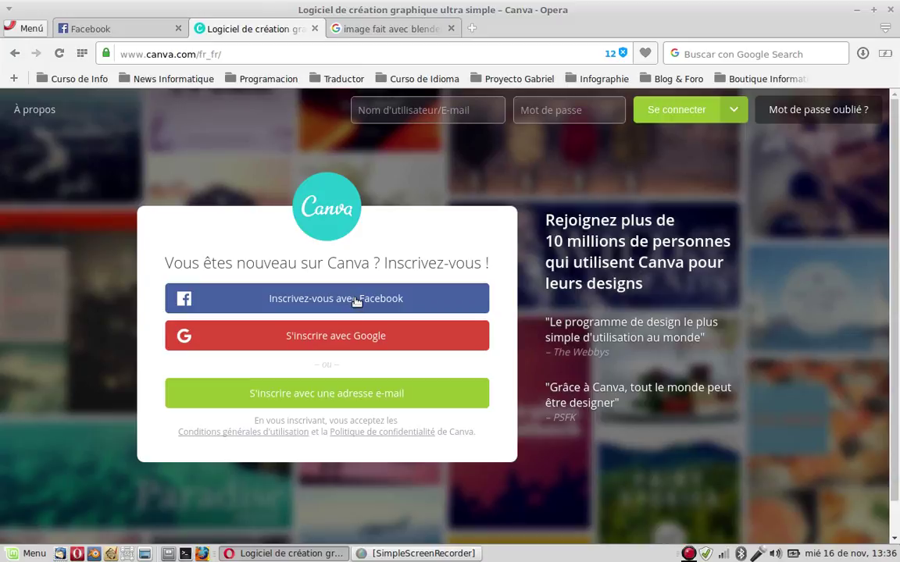
# - Sign up to Canva with Google, authorising the requested access, and close the Blender image search tab
pyautogui.click(351, 336)
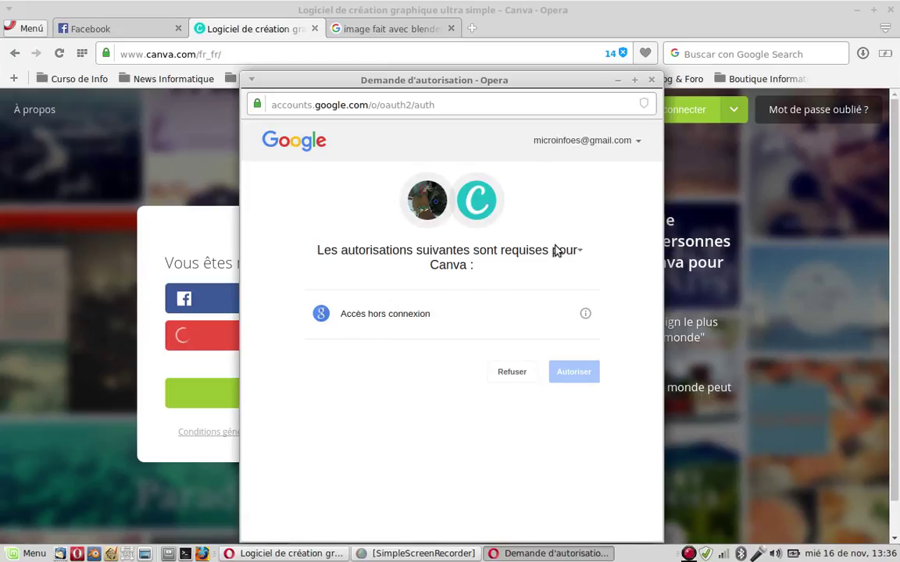
pyautogui.click(588, 376)
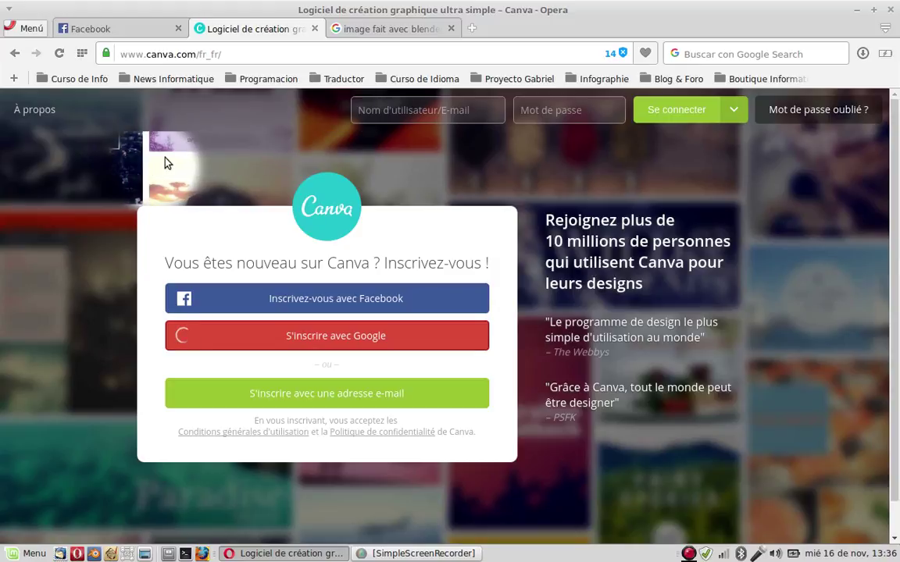
pyautogui.click(434, 31)
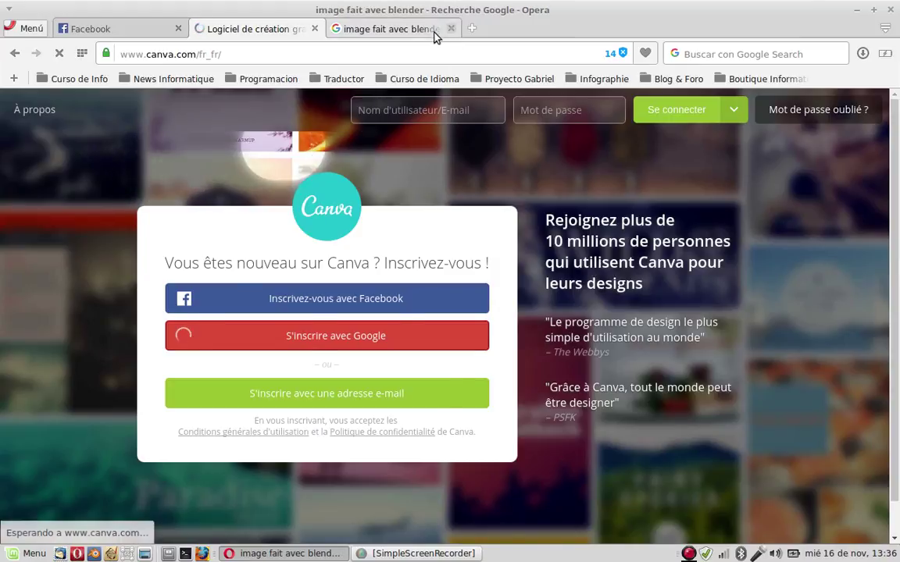
pyautogui.click(451, 29)
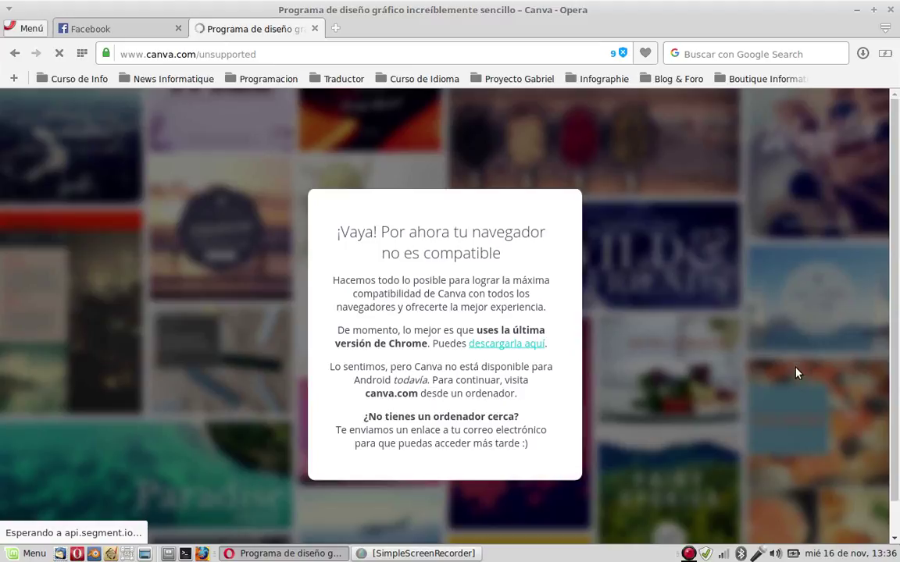
# - Copy the address of the Canva unsupported-browser page, switch to Firefox and load that address there
pyautogui.scroll(-1, 797, 373)
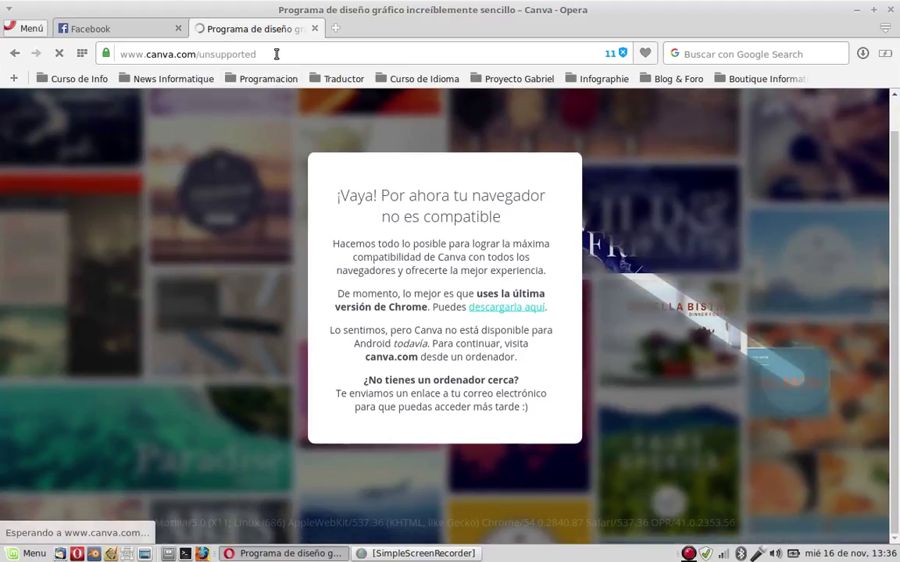
pyautogui.click(276, 54)
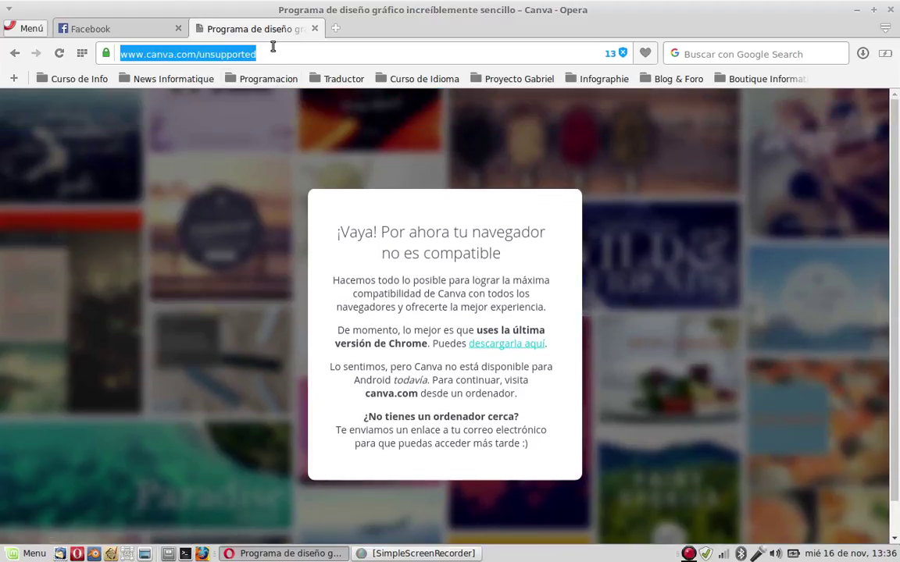
pyautogui.click(202, 553)
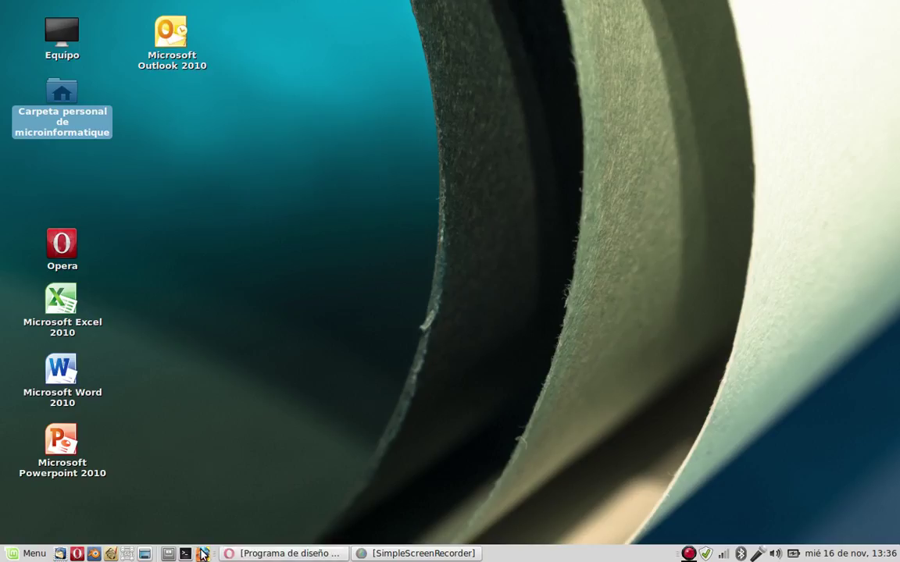
pyautogui.click(202, 553)
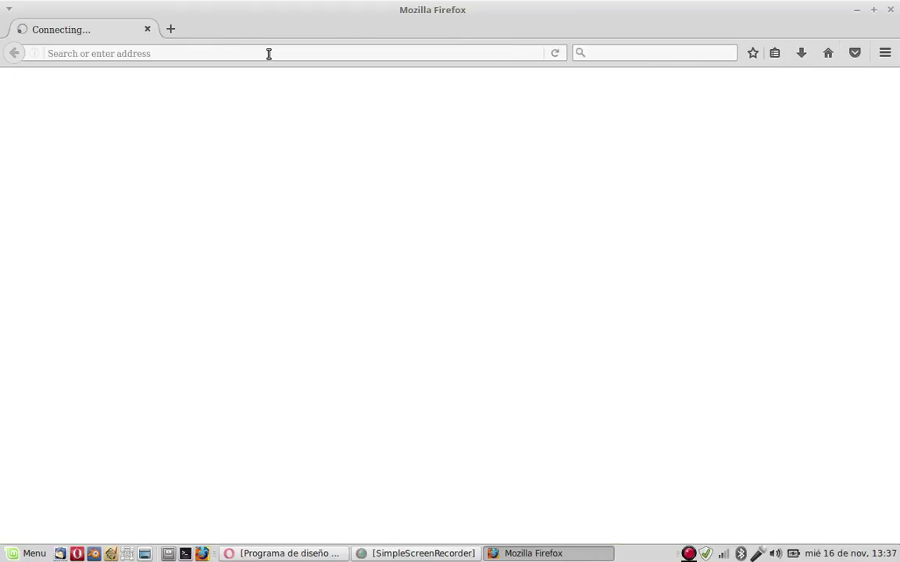
pyautogui.click(268, 54)
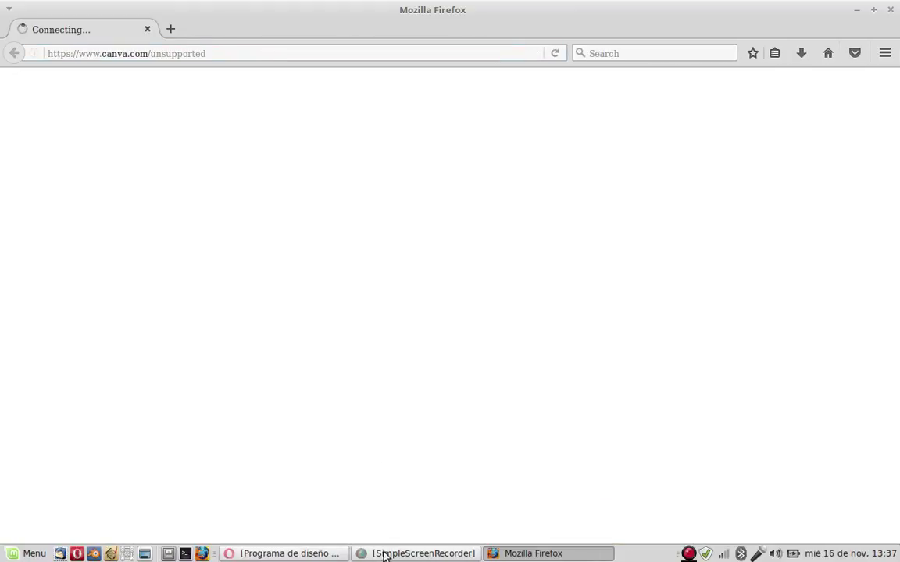
# - Review the browser compatibility notice on the Canva page in Opera and return to Firefox
pyautogui.click(539, 554)
pyautogui.click(290, 553)
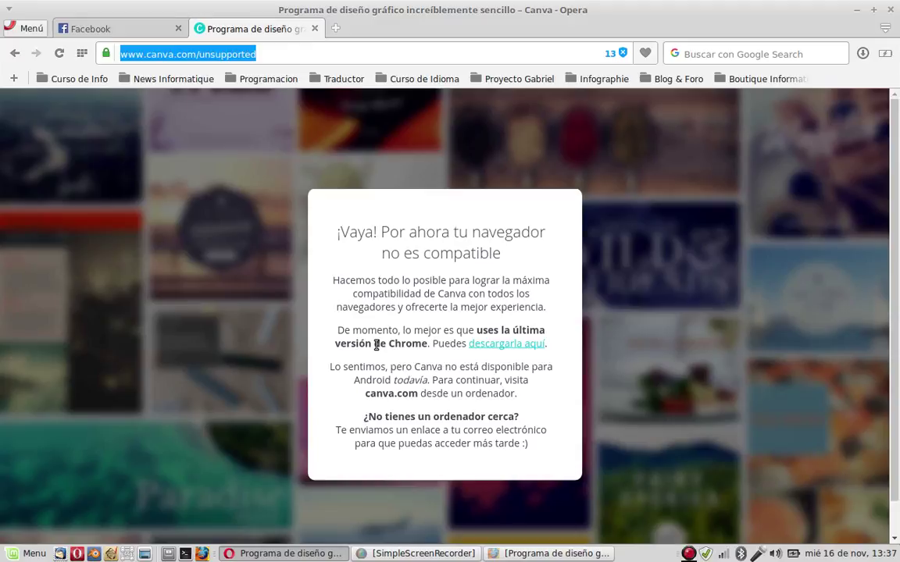
pyautogui.moveTo(374, 344); pyautogui.dragTo(549, 345)
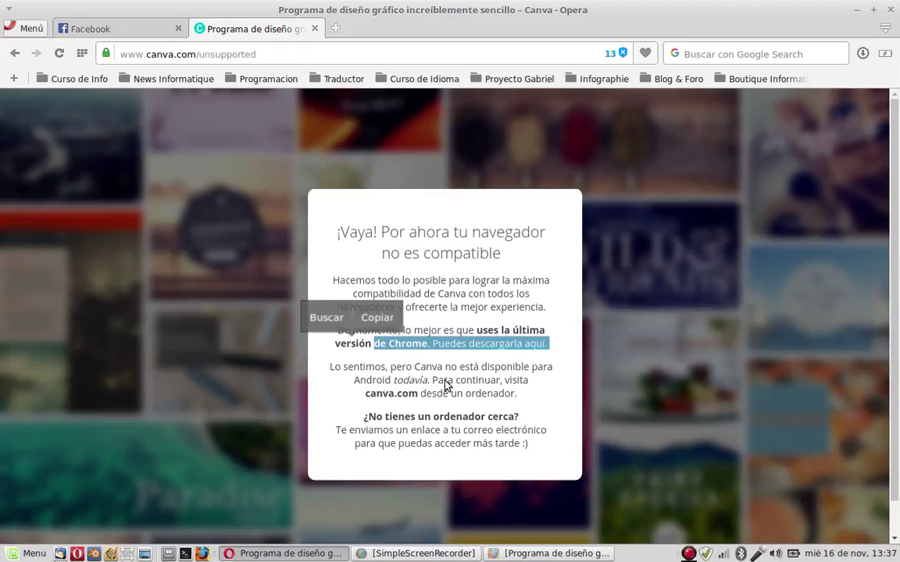
pyautogui.click(446, 388)
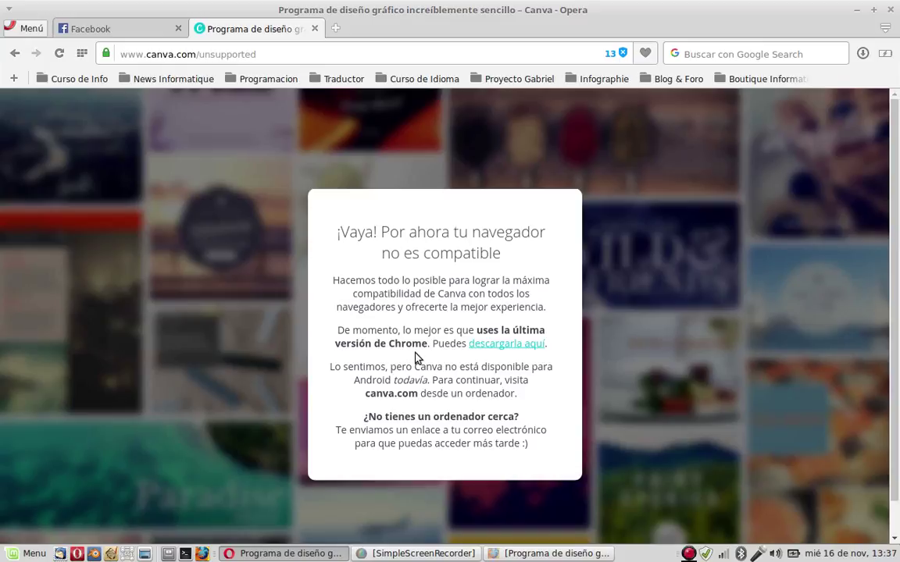
pyautogui.click(296, 553)
pyautogui.click(556, 553)
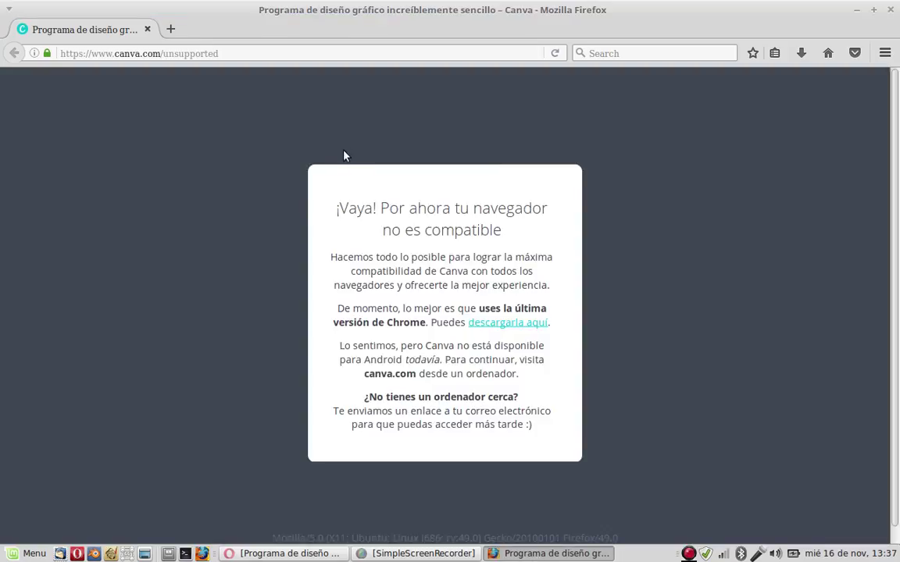
pyautogui.click(153, 54)
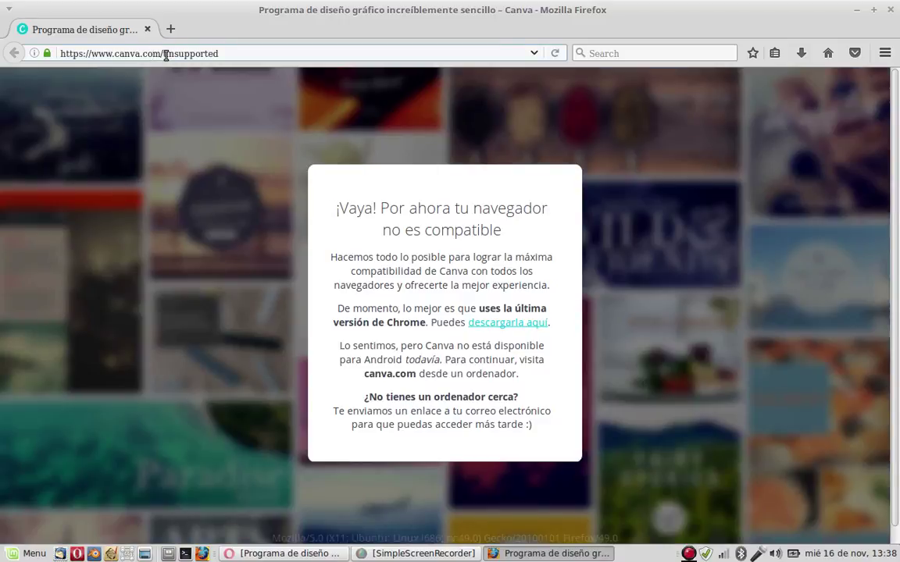
pyautogui.moveTo(169, 54); pyautogui.dragTo(311, 56)
pyautogui.press('BackSpace')
pyautogui.press('BackSpace')
pyautogui.press('BackSpace')
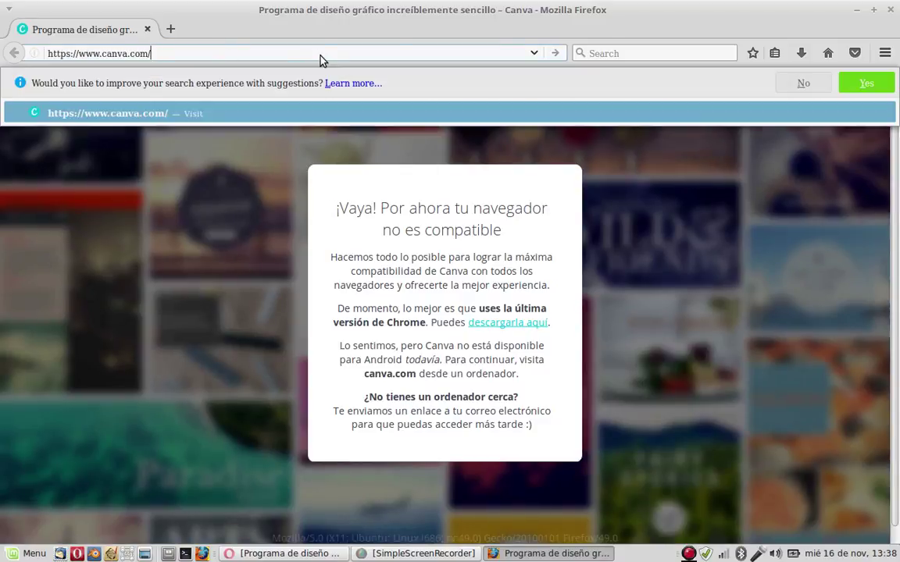
pyautogui.press('Return')
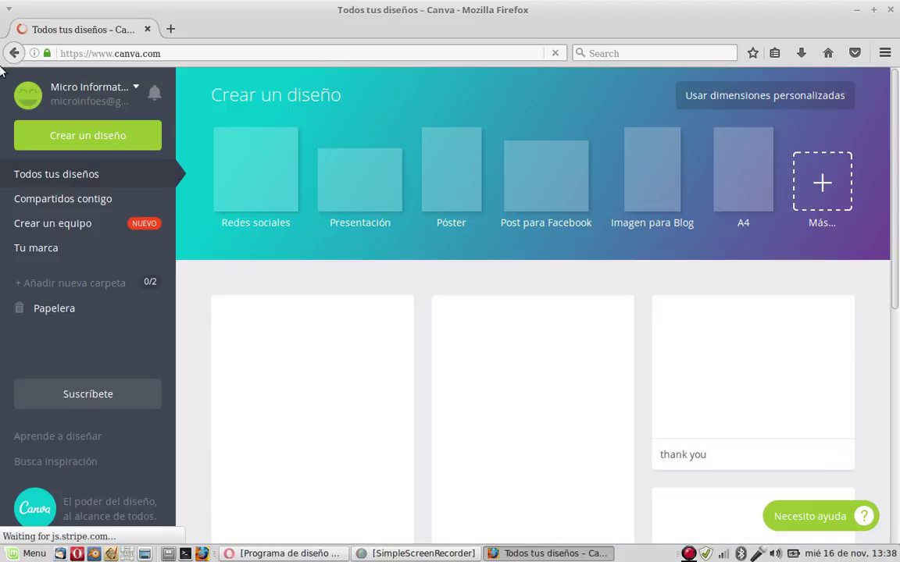
# - Compare with the Canva page in Opera, return to Firefox and look through the saved designs on the Canva home page
pyautogui.click(552, 553)
pyautogui.click(243, 554)
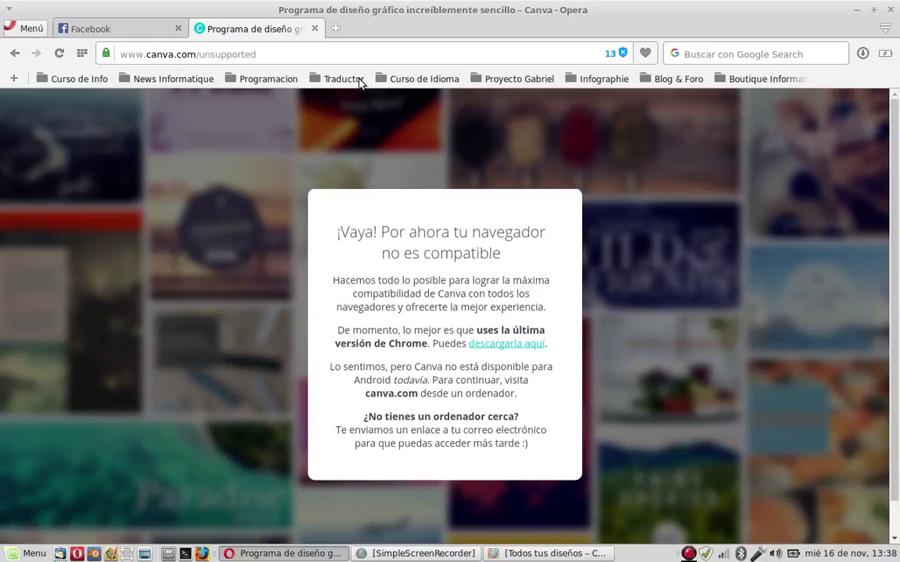
pyautogui.click(242, 553)
pyautogui.click(513, 552)
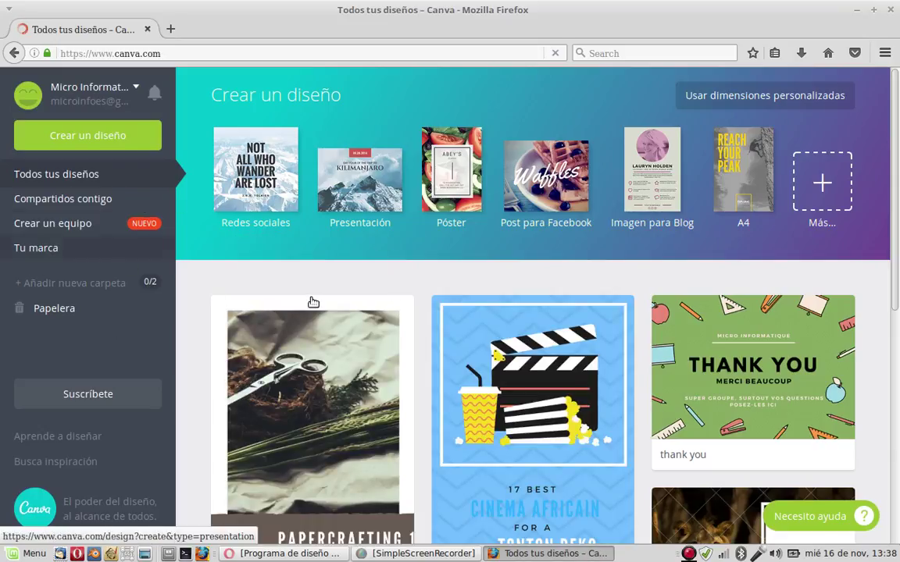
pyautogui.scroll(-5, 399, 323)
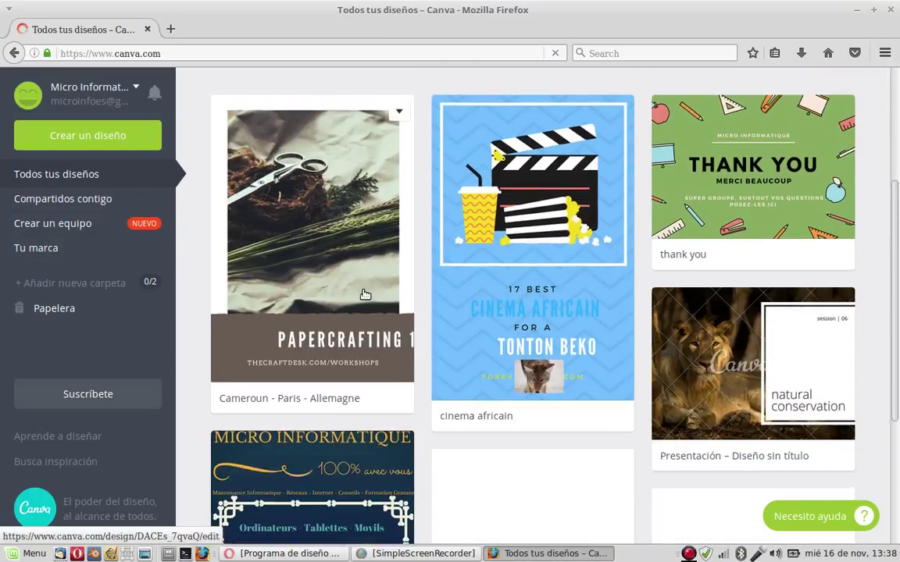
pyautogui.scroll(-2, 657, 438)
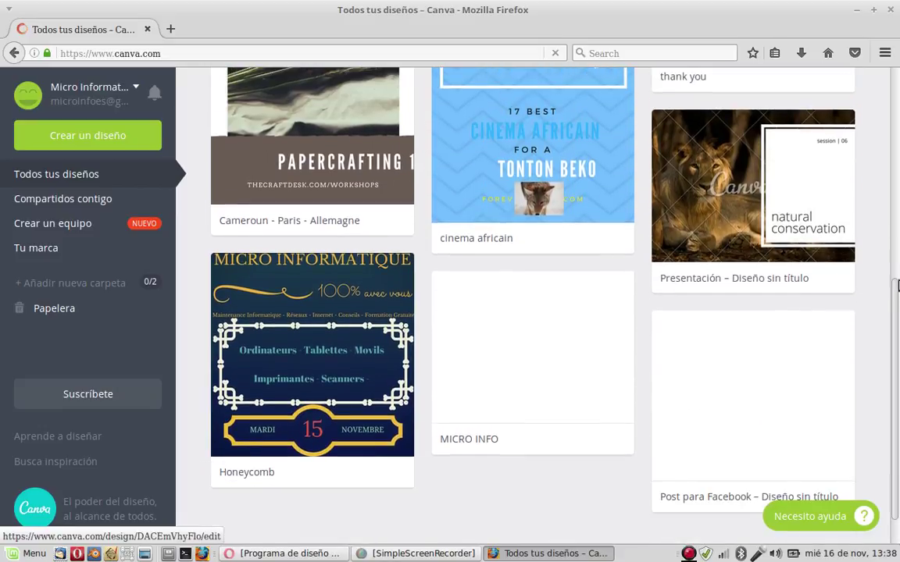
pyautogui.click(896, 107)
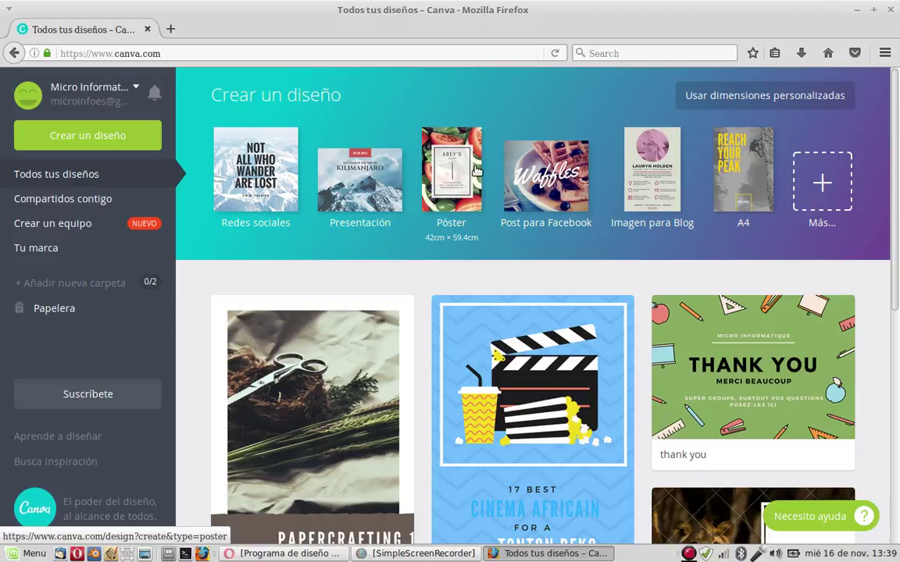
# - Create a new Post para Facebook design and look over the saved designs in the original tab while it loads
pyautogui.click(536, 172)
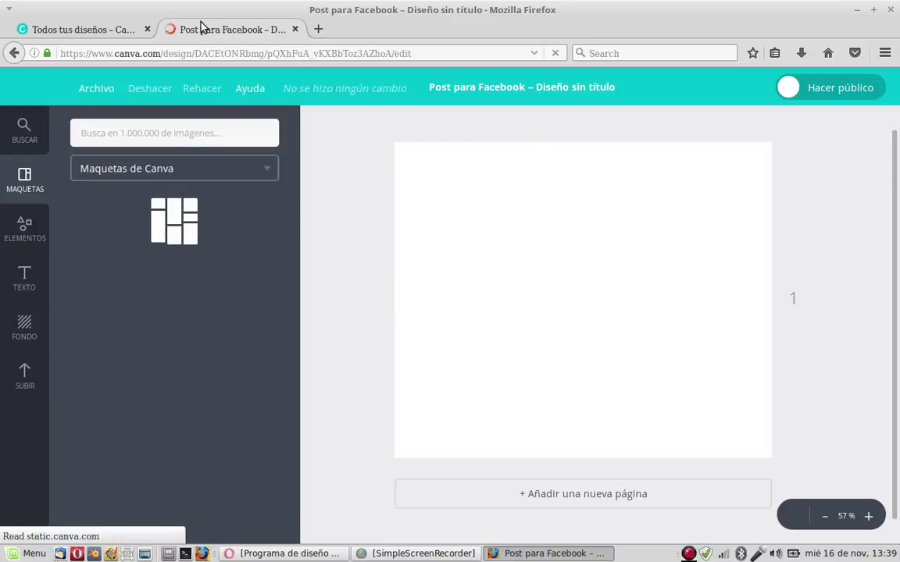
pyautogui.click(109, 35)
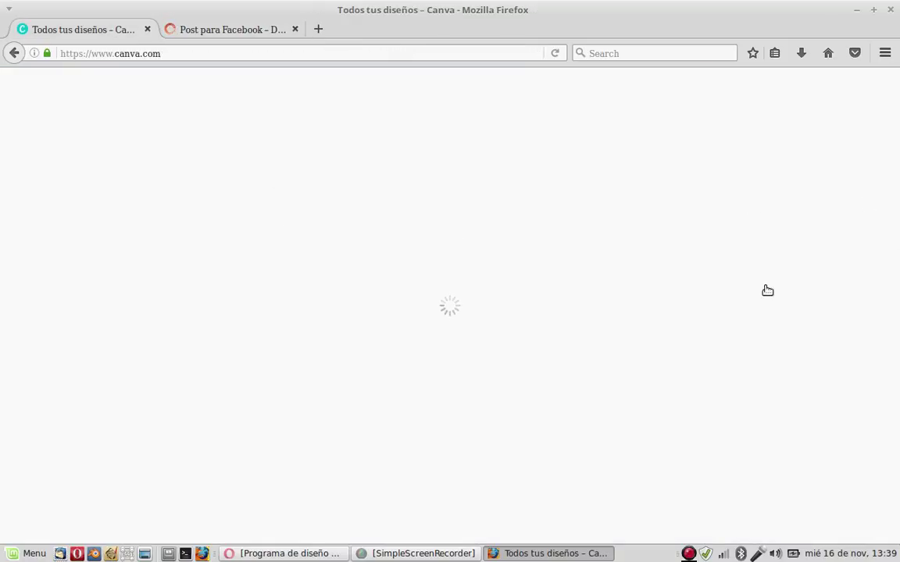
pyautogui.click(257, 30)
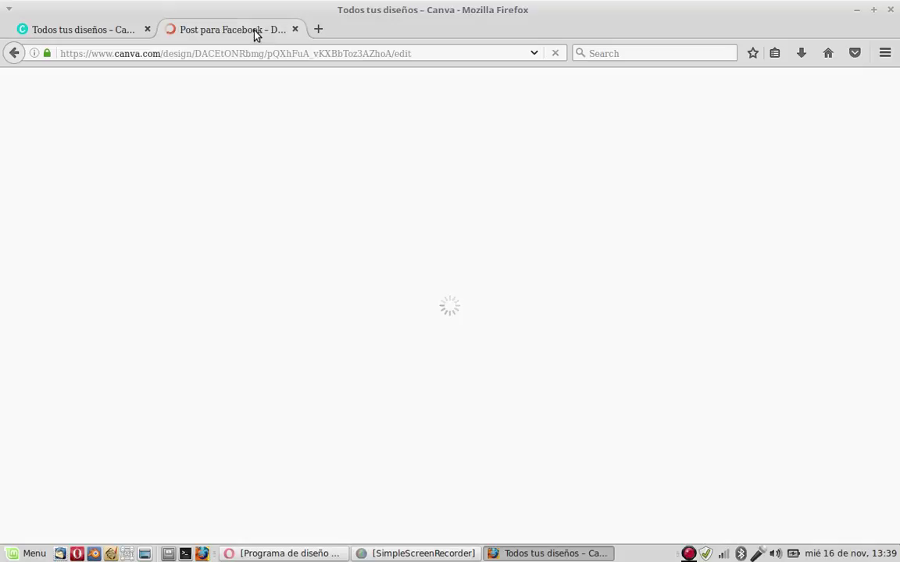
pyautogui.click(101, 30)
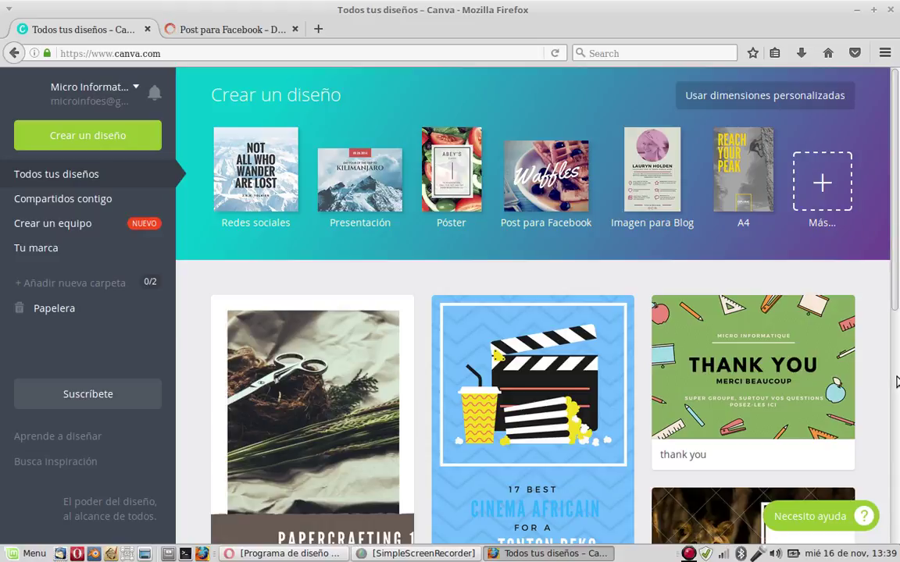
pyautogui.scroll(-4, 888, 347)
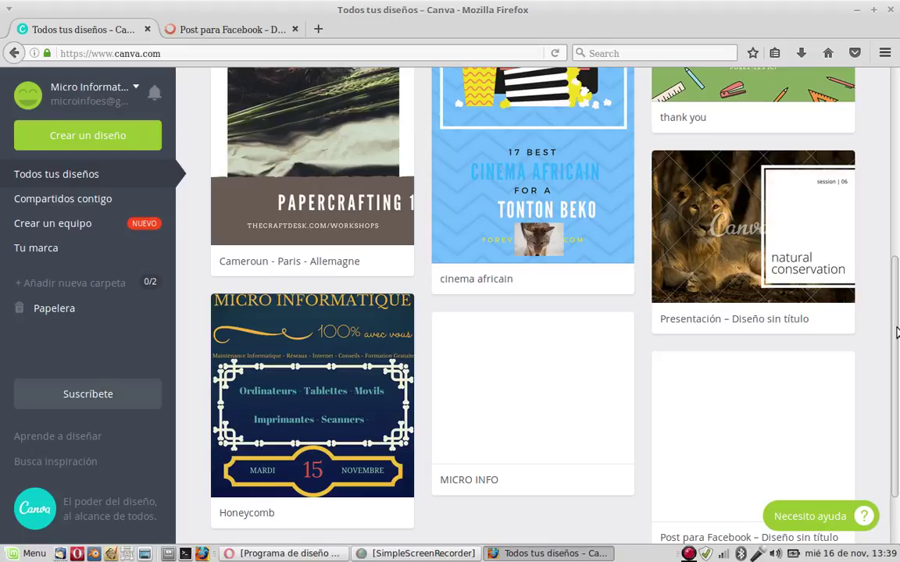
pyautogui.scroll(4, 896, 332)
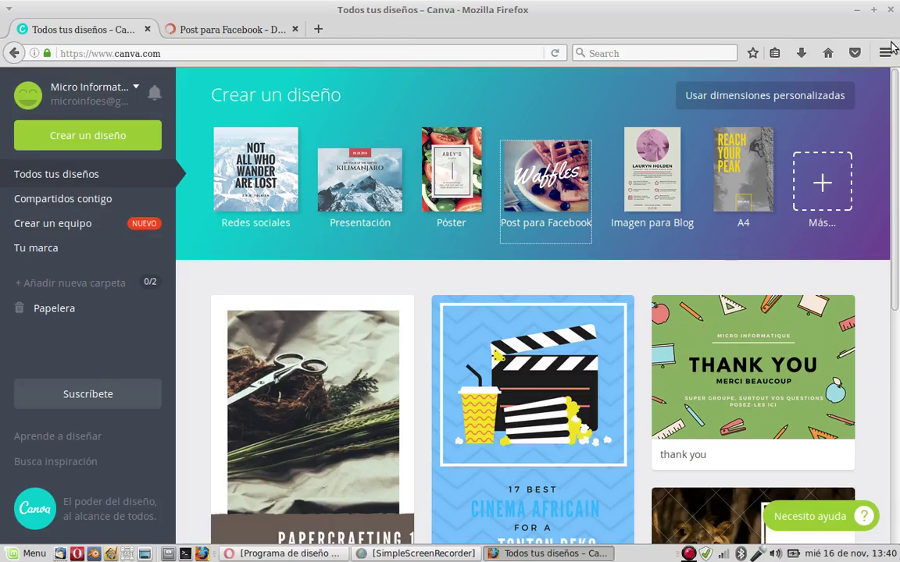
# - Apply the free Oktoberfest "Free Beer" layout to the blank Facebook post
pyautogui.click(197, 31)
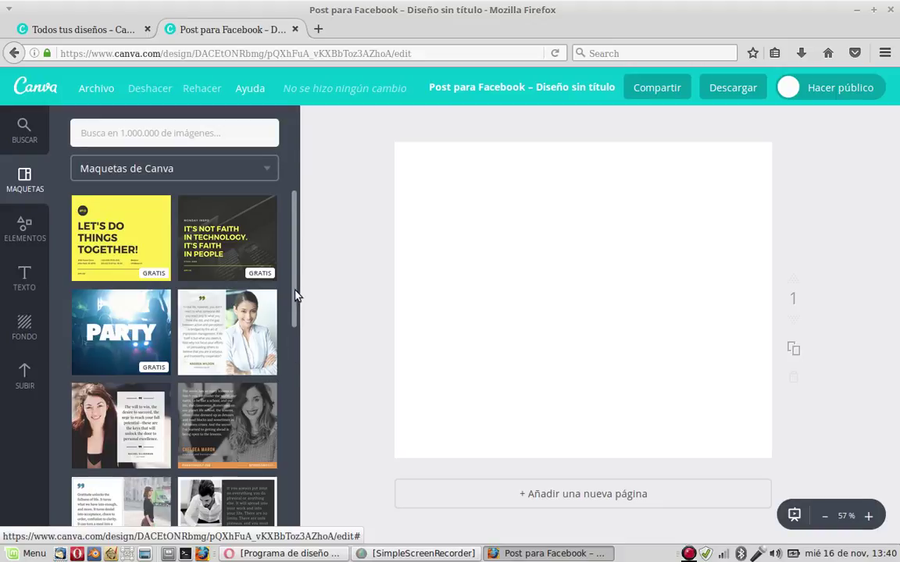
pyautogui.moveTo(296, 295); pyautogui.dragTo(294, 431)
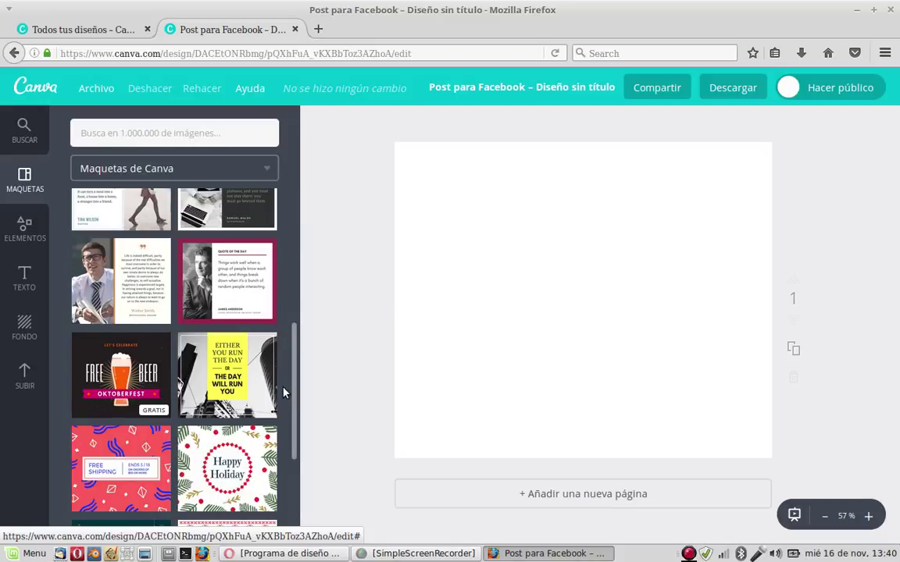
pyautogui.click(125, 386)
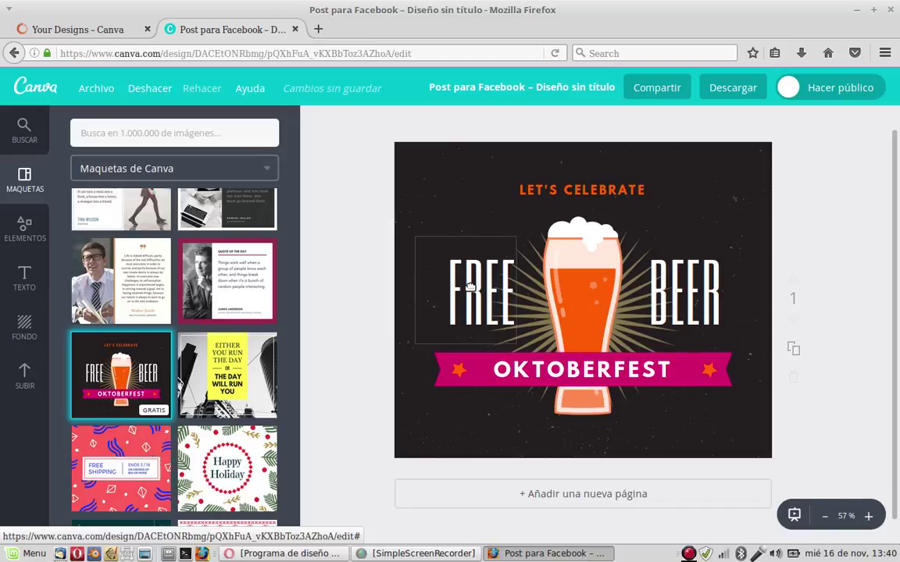
# - Replace the "OKTOBERFEST" text on the pink ribbon with "TOP ANANA"
pyautogui.click(654, 372)
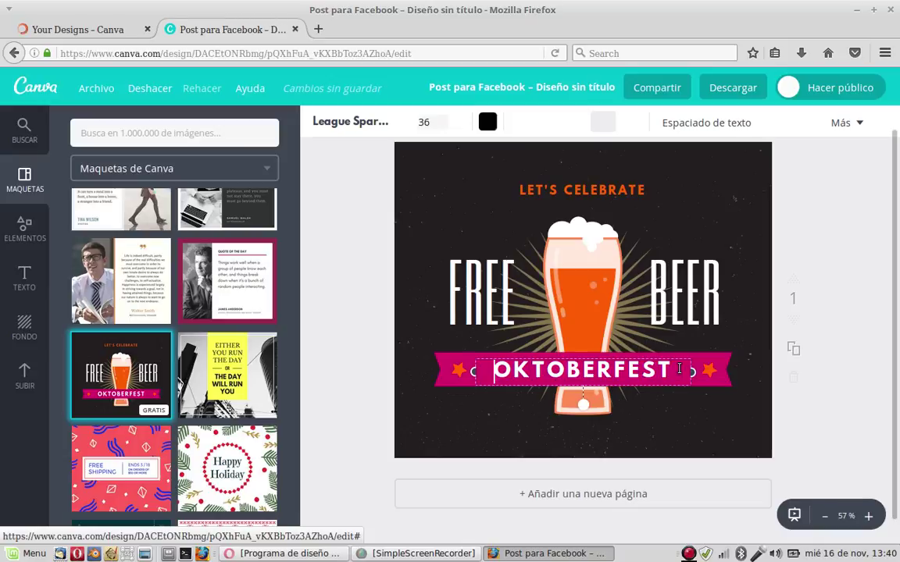
pyautogui.click(679, 369)
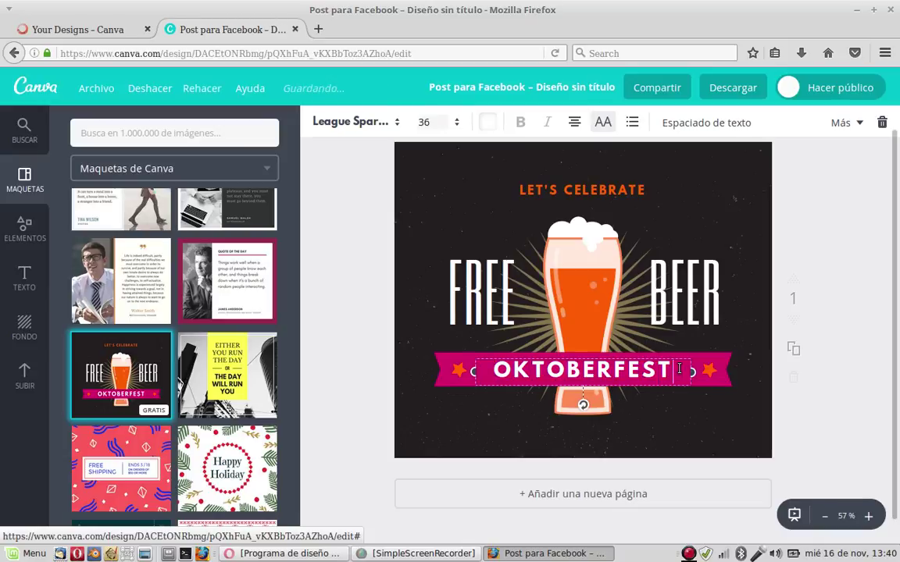
pyautogui.press('BackSpace')
pyautogui.press('BackSpace')
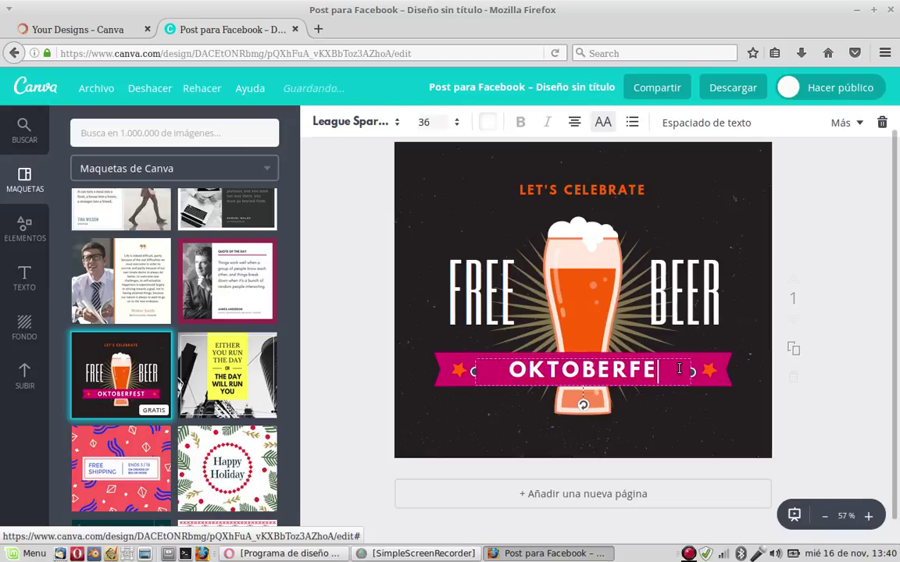
pyautogui.press('BackSpace')
pyautogui.press('BackSpace')
pyautogui.press('BackSpace')
pyautogui.press('BackSpace')
pyautogui.press('BackSpace')
pyautogui.press('BackSpace')
pyautogui.press('BackSpace')
pyautogui.press('BackSpace')
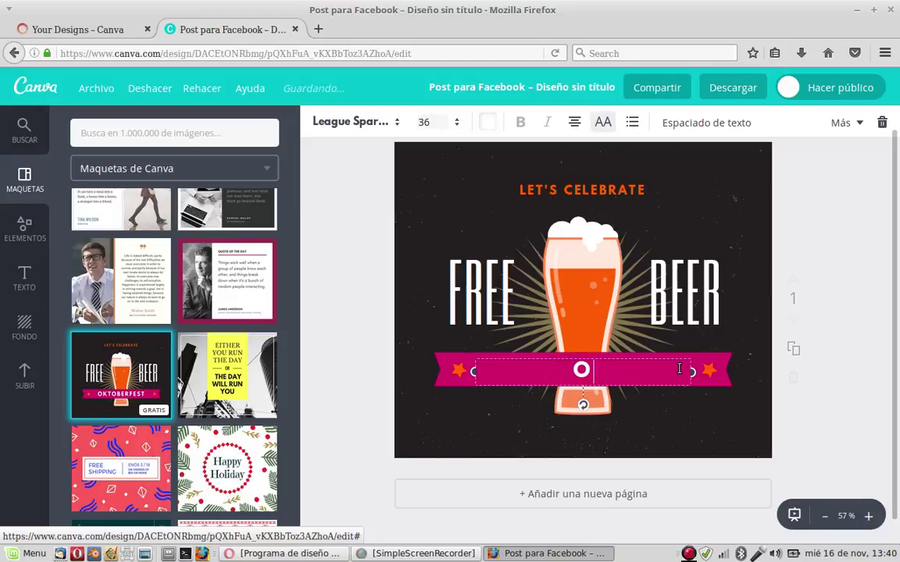
pyautogui.press('BackSpace')
pyautogui.write('TOP ')
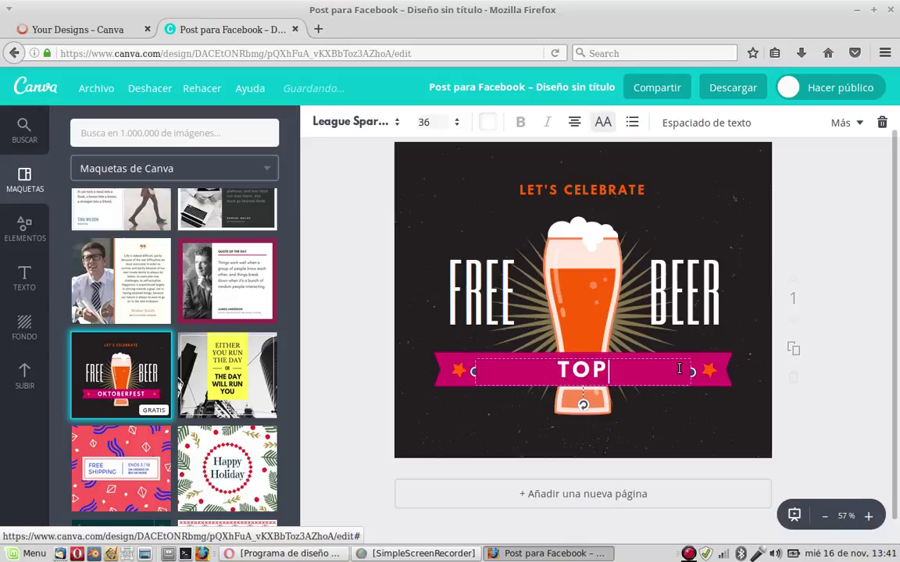
pyautogui.write('ANA')
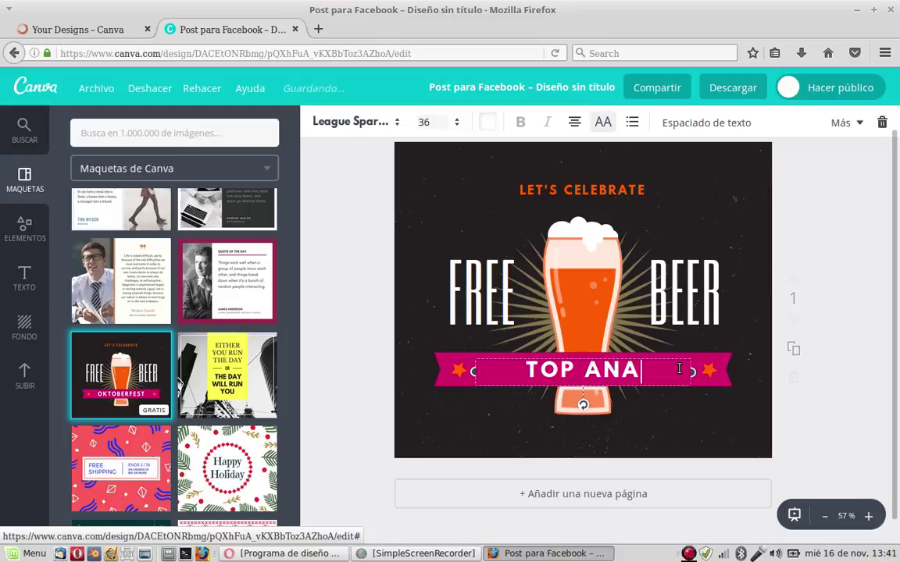
pyautogui.write('NA')
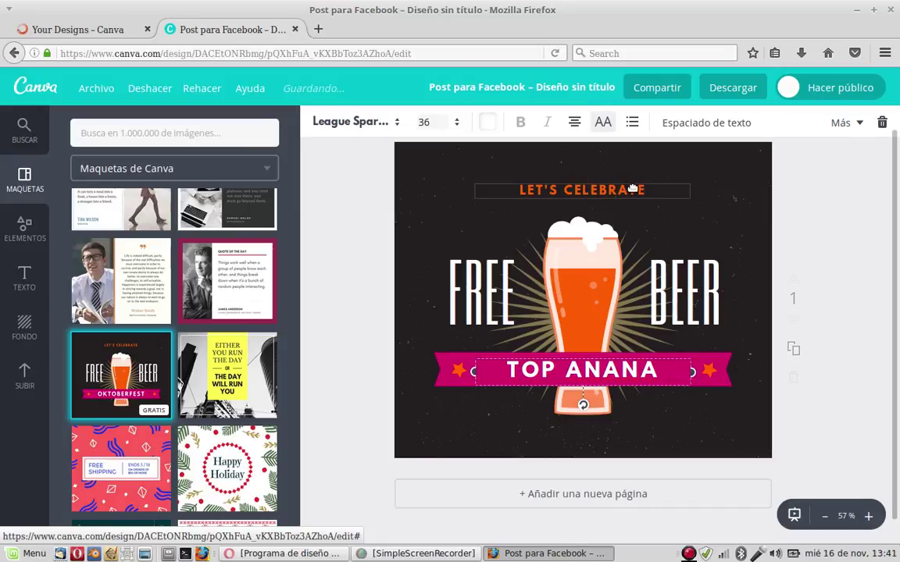
# - Replace the orange "LET'S CELEBRATE" heading above the glass with "FÊTE DES MAMANS"
pyautogui.click(660, 191)
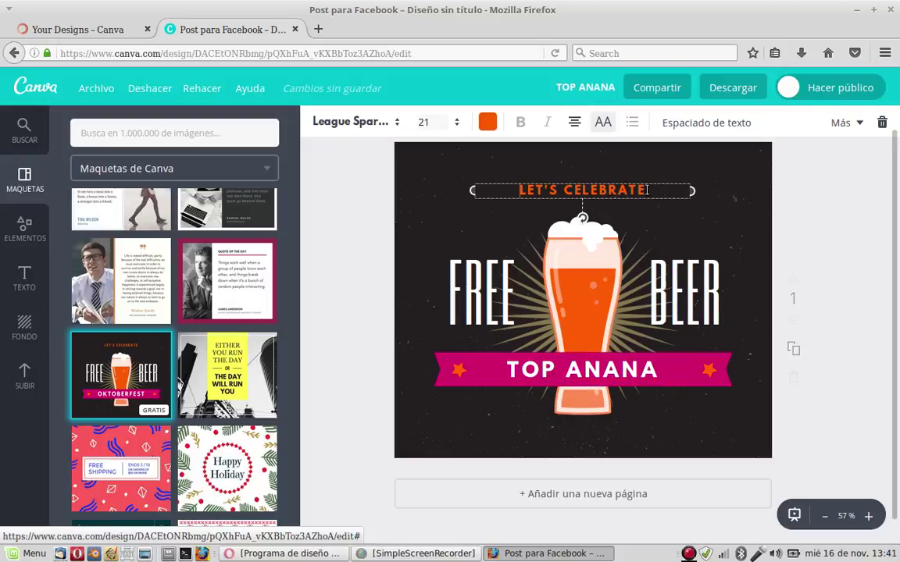
pyautogui.click(528, 185)
pyautogui.moveTo(529, 185); pyautogui.dragTo(513, 185)
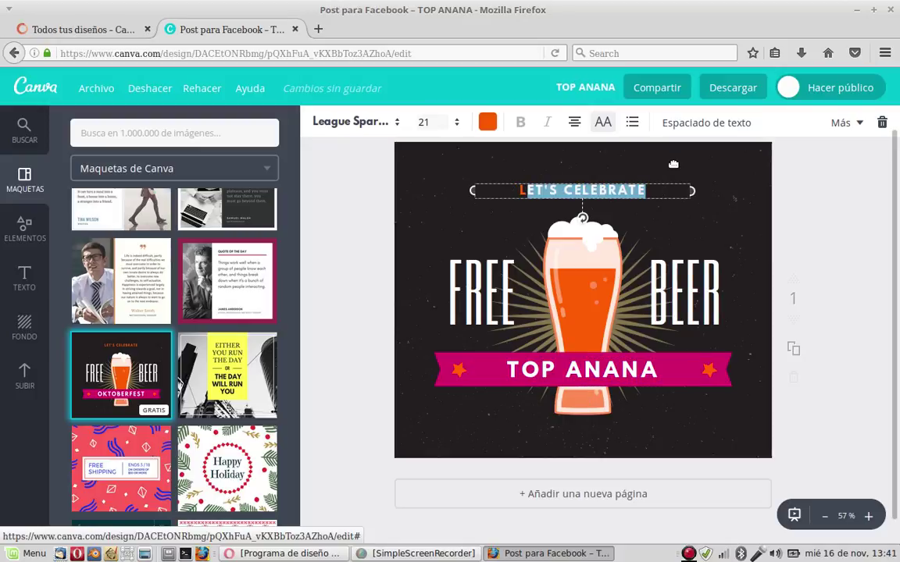
pyautogui.press('BackSpace')
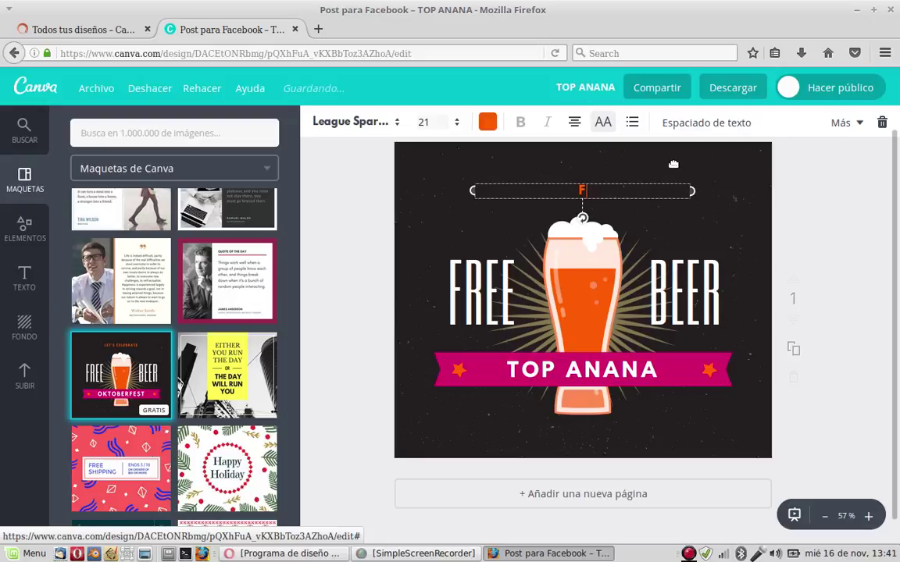
pyautogui.write('ÊTE DE')
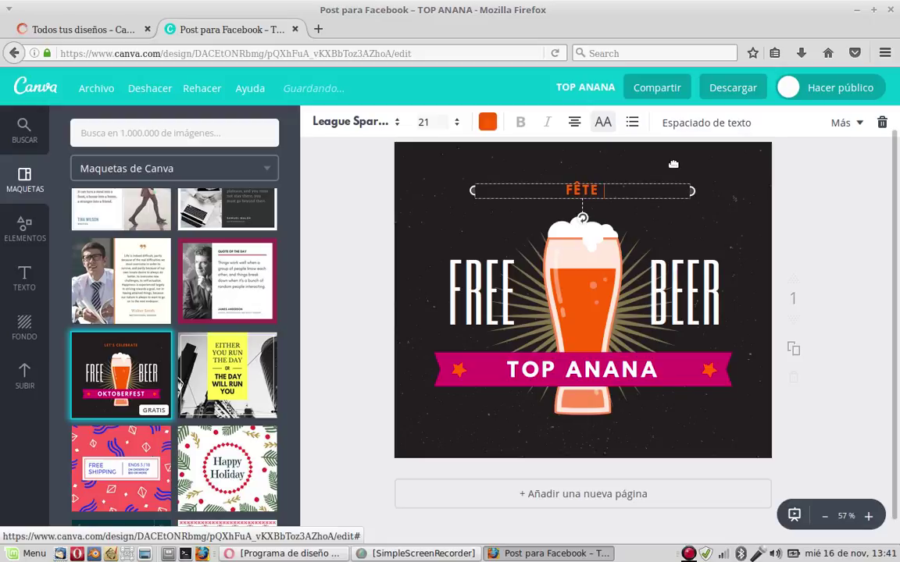
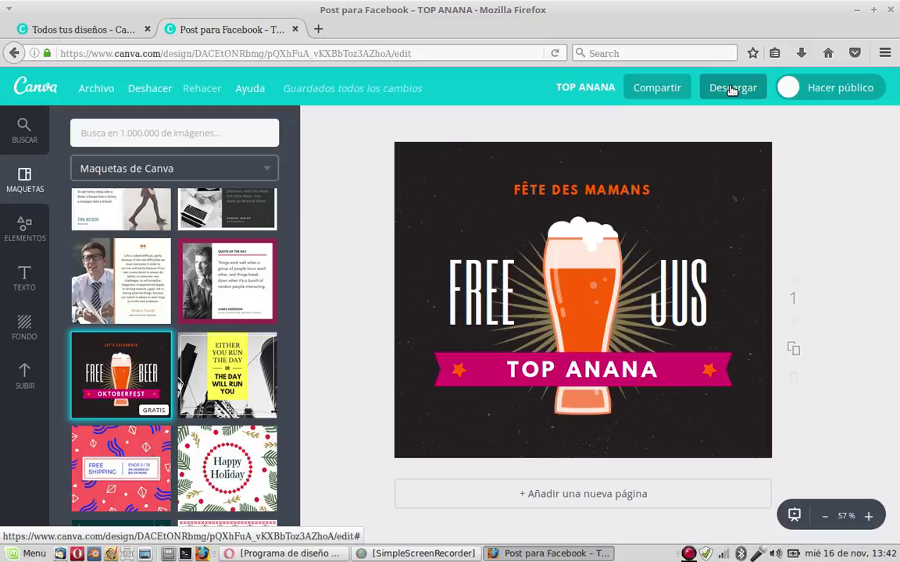
# - Review the file types offered for downloading the design, from JPG to PDF para impresión, and leave the download options
pyautogui.click(732, 90)
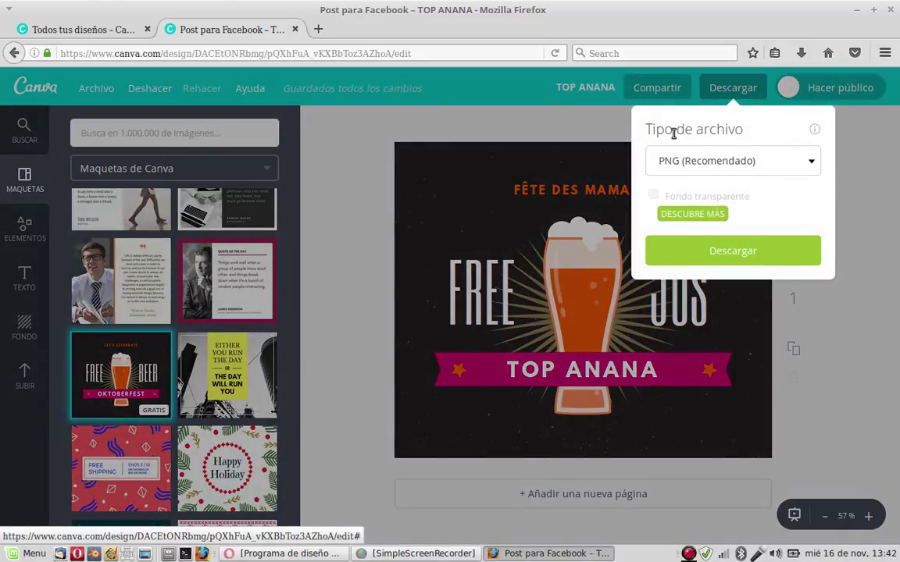
pyautogui.click(809, 162)
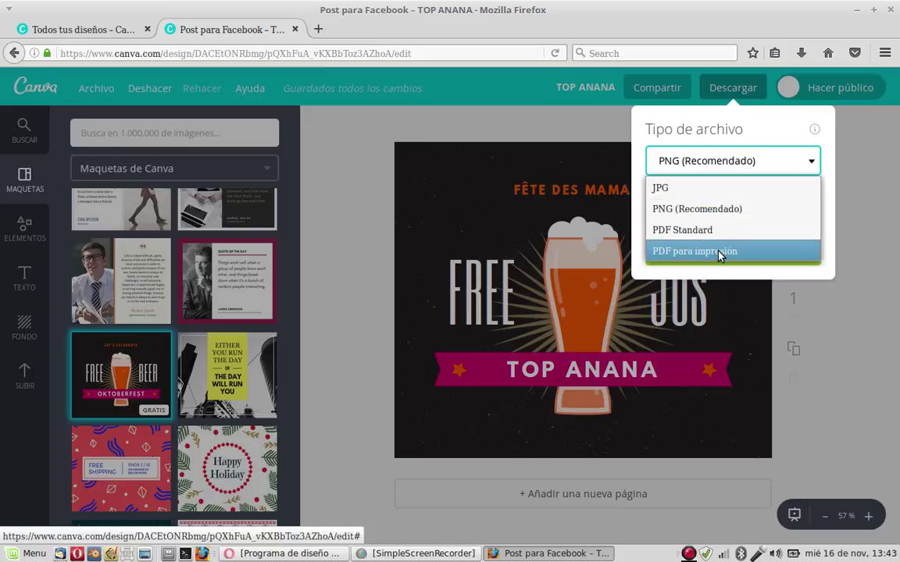
pyautogui.click(859, 355)
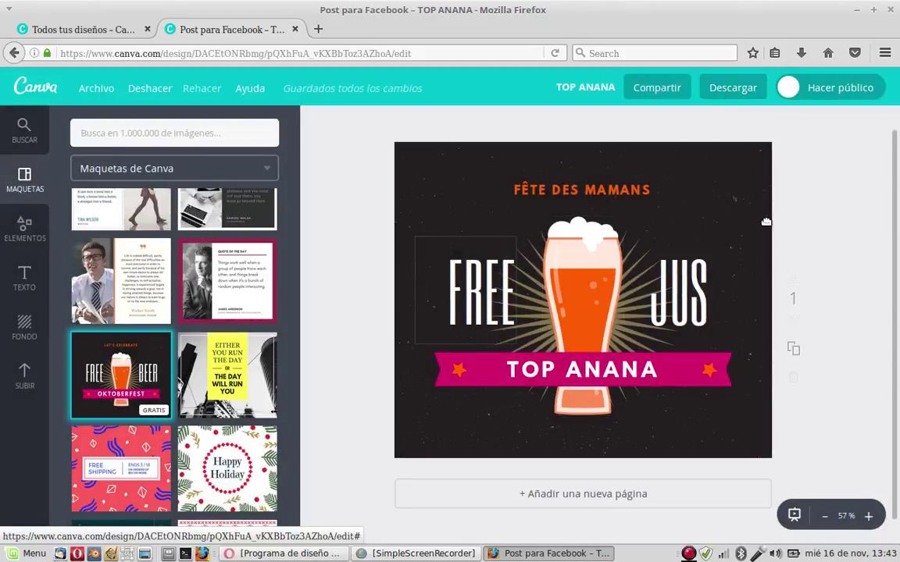
# - Replace the page content with the yellow "Happy Mother's Day!" layout with three photos
pyautogui.scroll(-1, 231, 281)
pyautogui.scroll(-5, 232, 281)
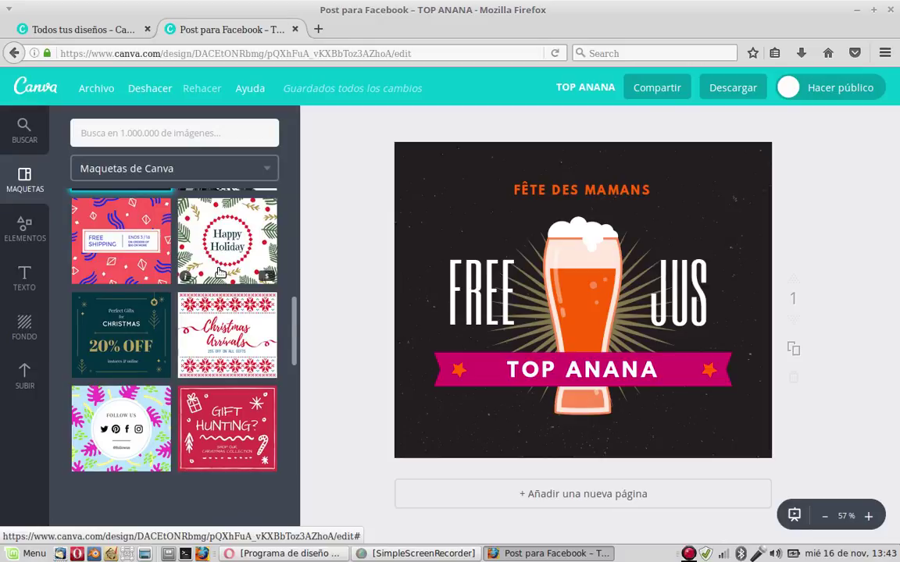
pyautogui.scroll(8, 220, 271)
pyautogui.scroll(-4, 220, 271)
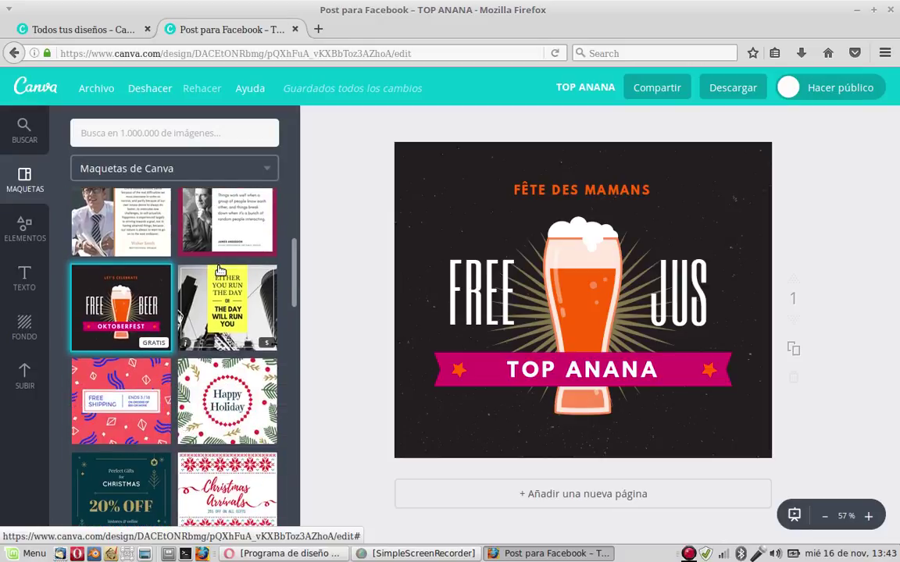
pyautogui.scroll(-2, 220, 271)
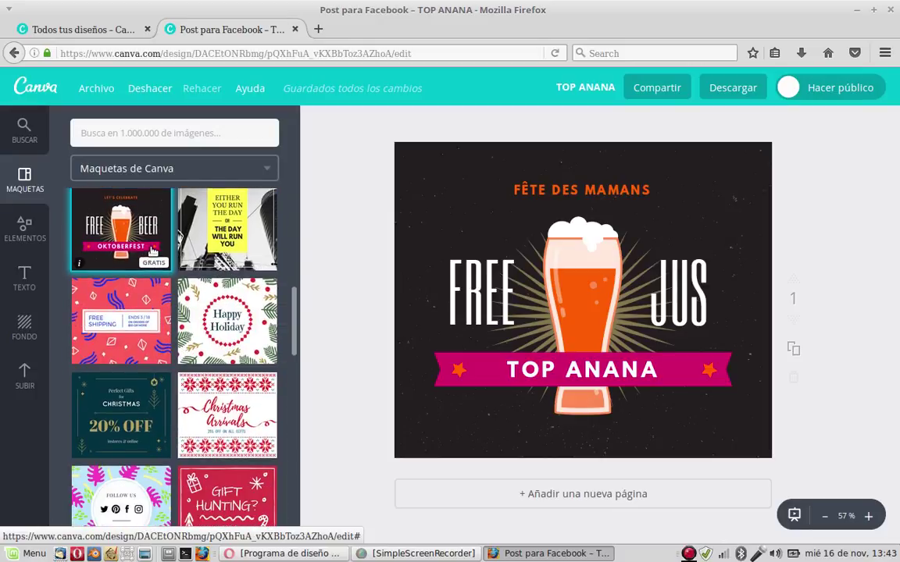
pyautogui.scroll(-1, 126, 335)
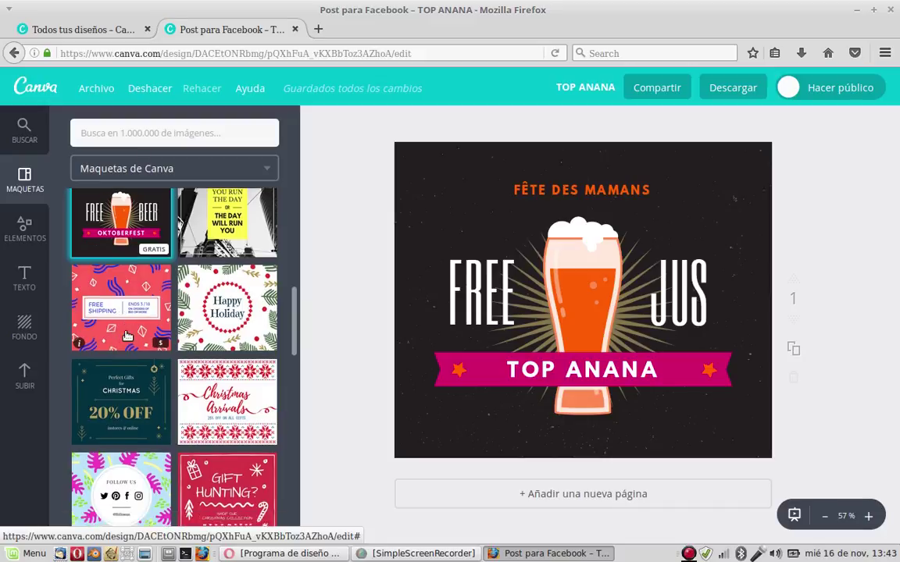
pyautogui.scroll(-8, 127, 335)
pyautogui.scroll(4, 129, 334)
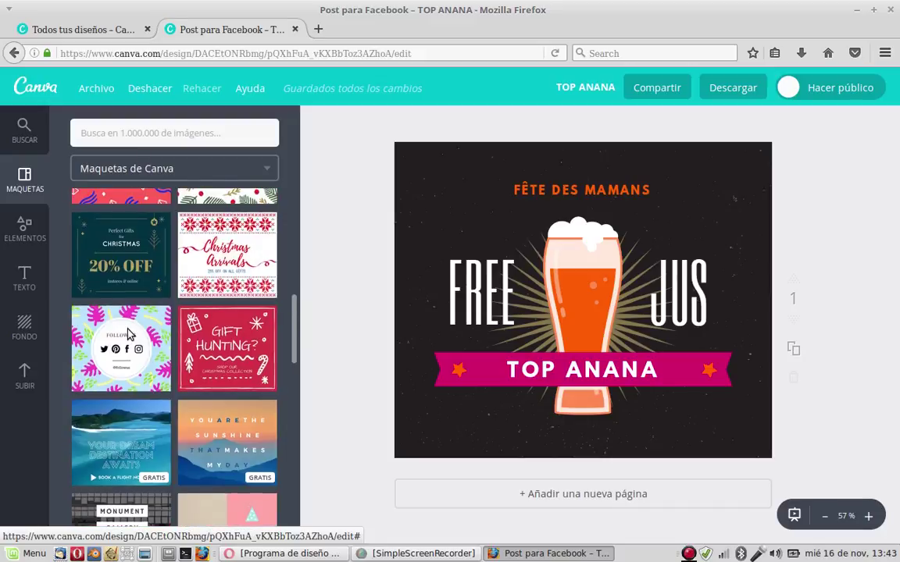
pyautogui.scroll(-2, 127, 332)
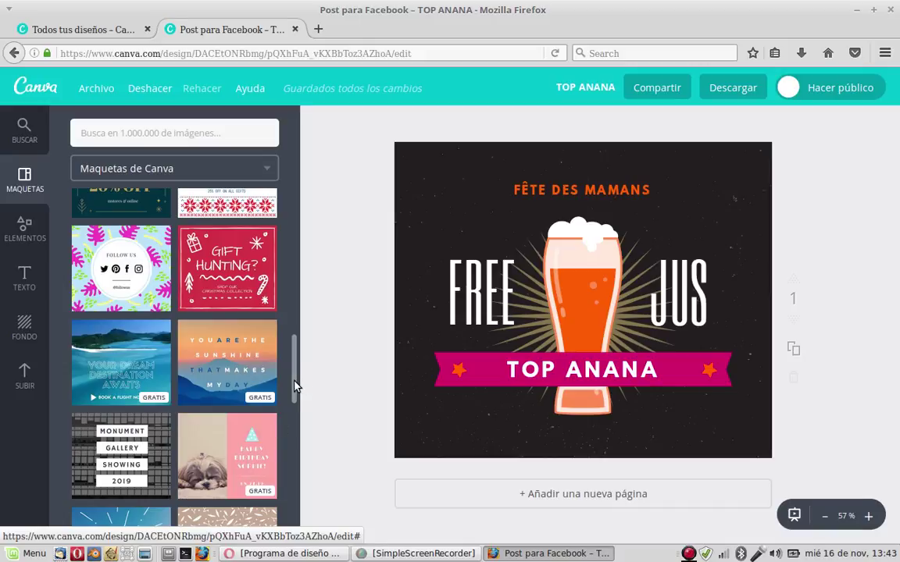
pyautogui.moveTo(295, 385); pyautogui.dragTo(292, 482)
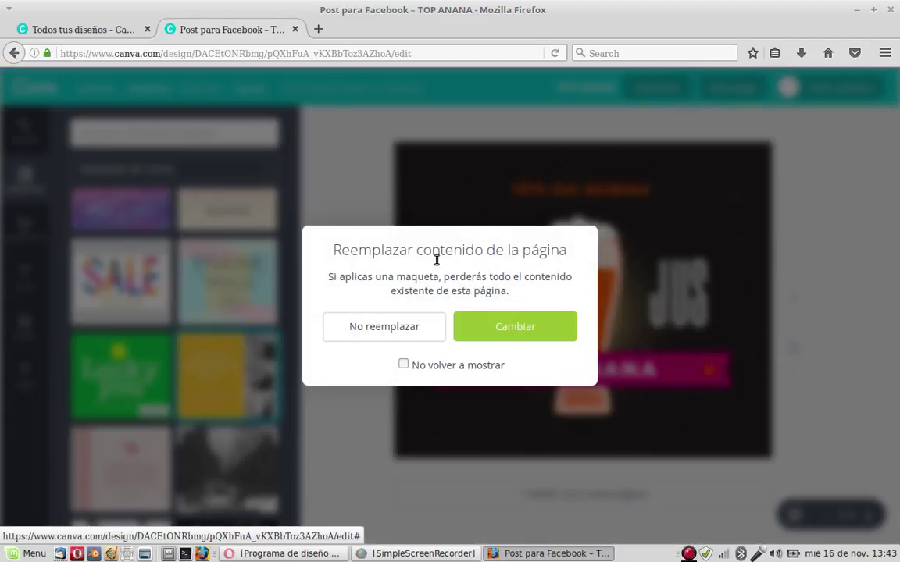
pyautogui.click(538, 333)
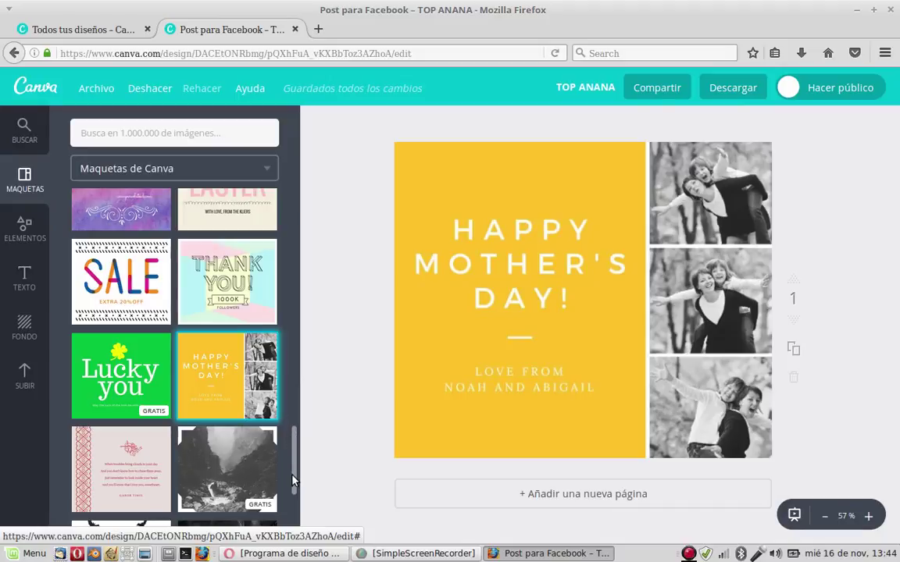
# - Apply the free "Wine Tasting" layout to the page and undo the stray text box added over it
pyautogui.scroll(-3, 294, 469)
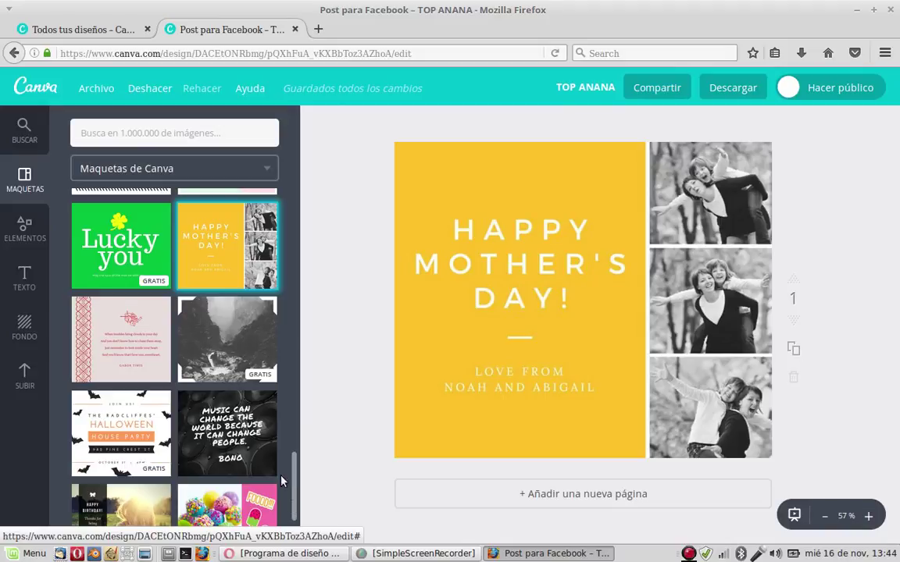
pyautogui.scroll(-2, 281, 462)
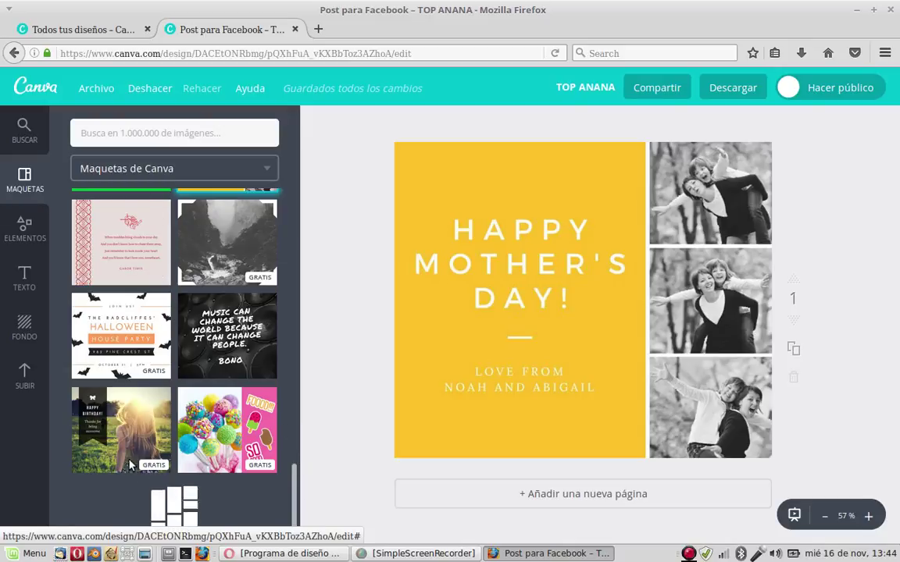
pyautogui.scroll(-1, 163, 344)
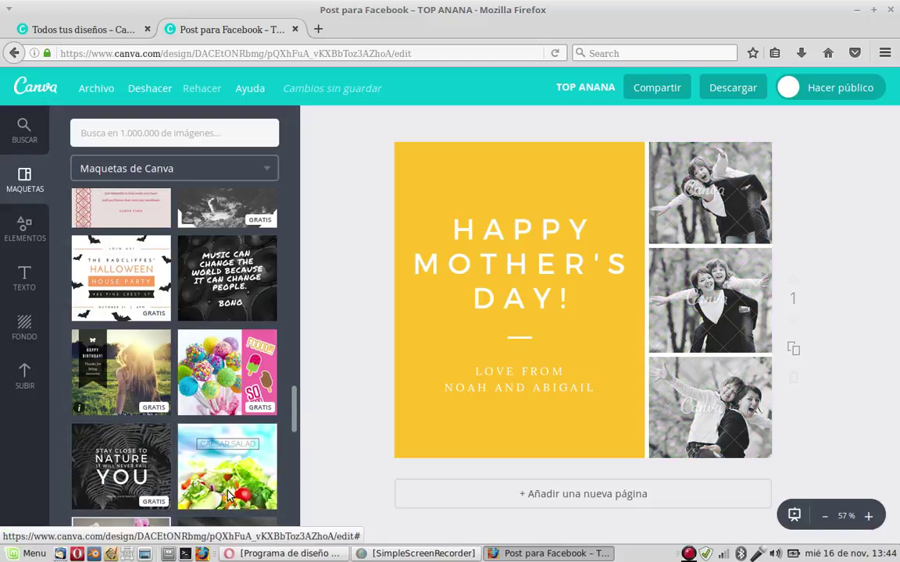
pyautogui.moveTo(292, 420); pyautogui.dragTo(298, 459)
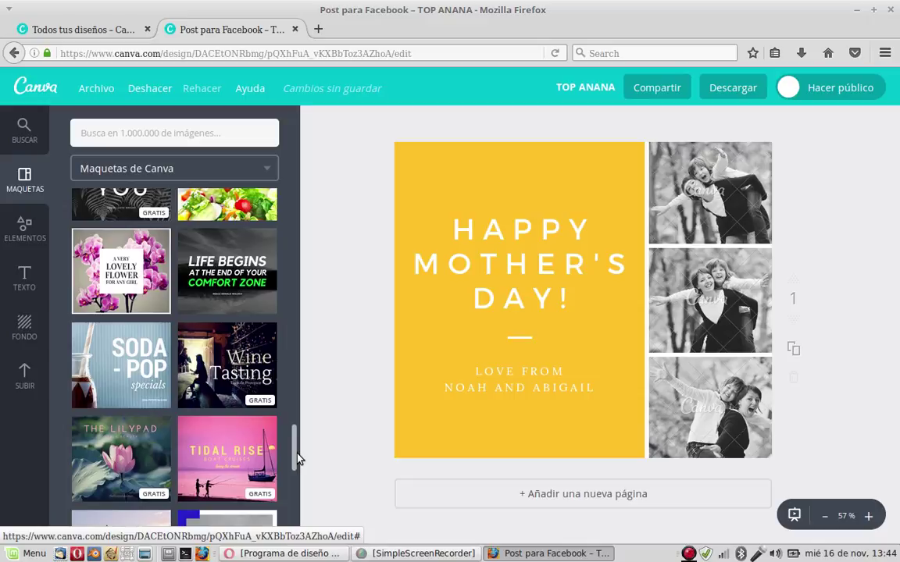
pyautogui.click(254, 382)
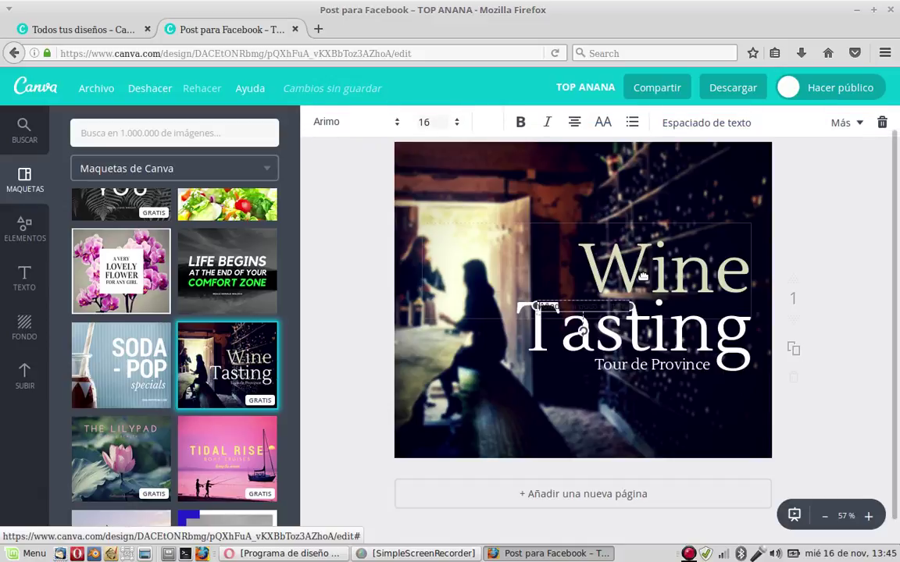
pyautogui.hotkey('ctrl', 'z')
# - Move the "Wine" heading up near the page's upper edge and replace its text with "Tonton"
pyautogui.doubleClick(656, 267)
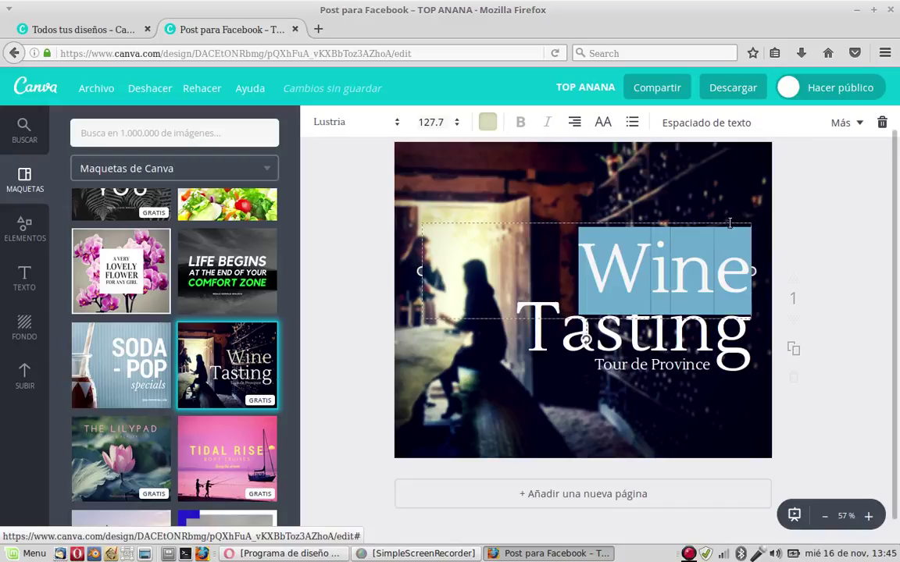
pyautogui.moveTo(728, 221); pyautogui.dragTo(728, 159)
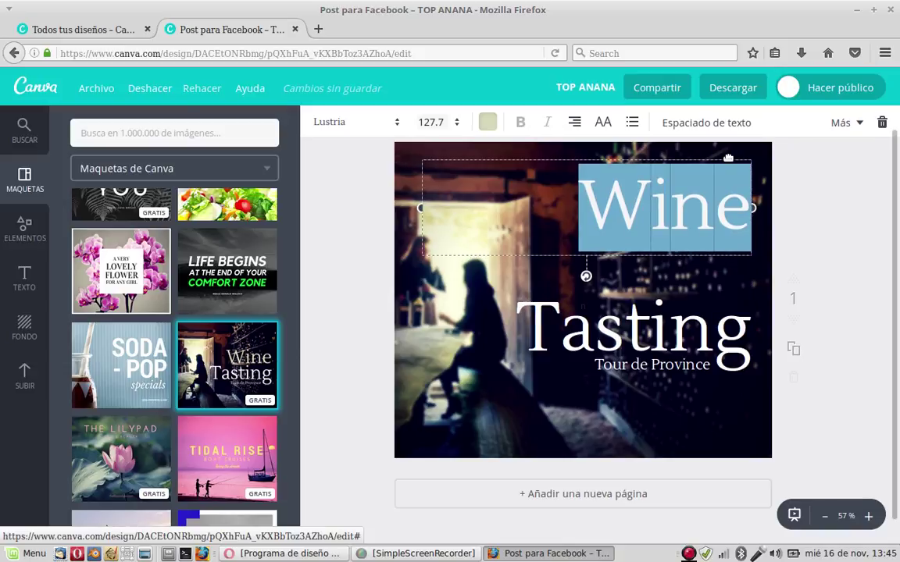
pyautogui.press('BackSpace')
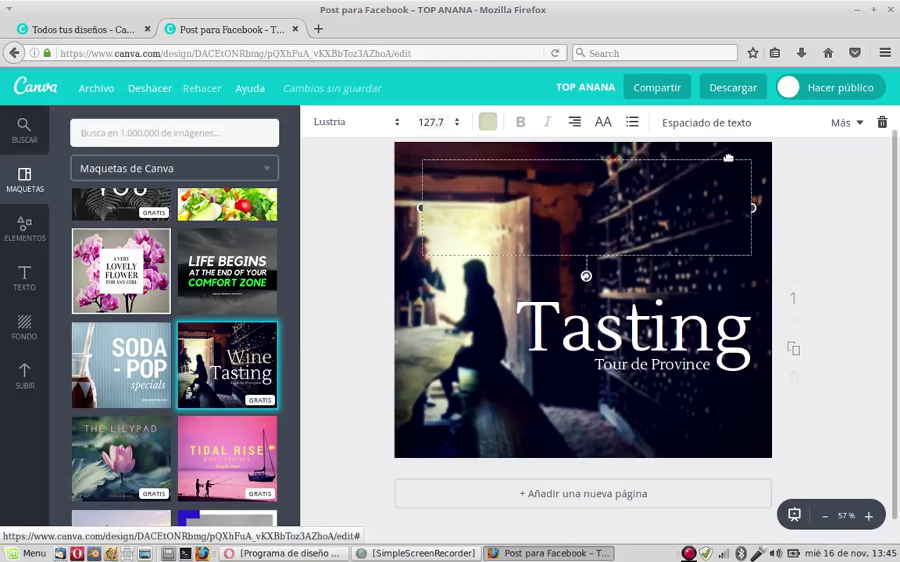
pyautogui.write('tont')
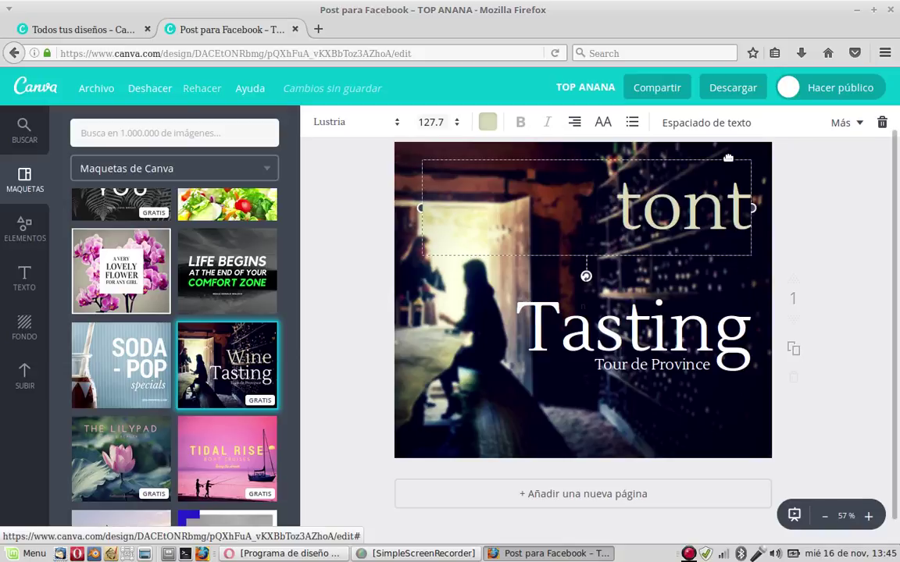
pyautogui.press('BackSpace')
pyautogui.press('BackSpace')
pyautogui.press('BackSpace')
pyautogui.press('BackSpace')
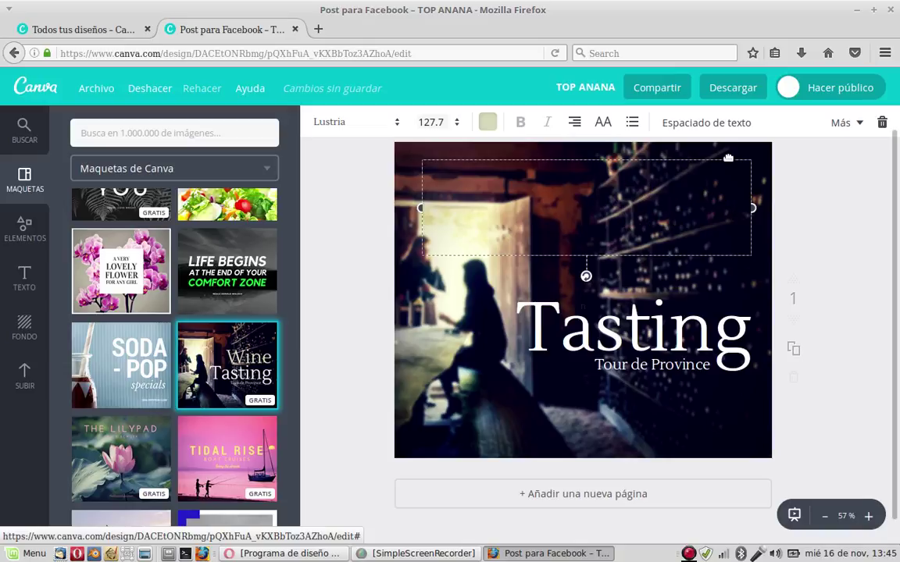
pyautogui.write('To')
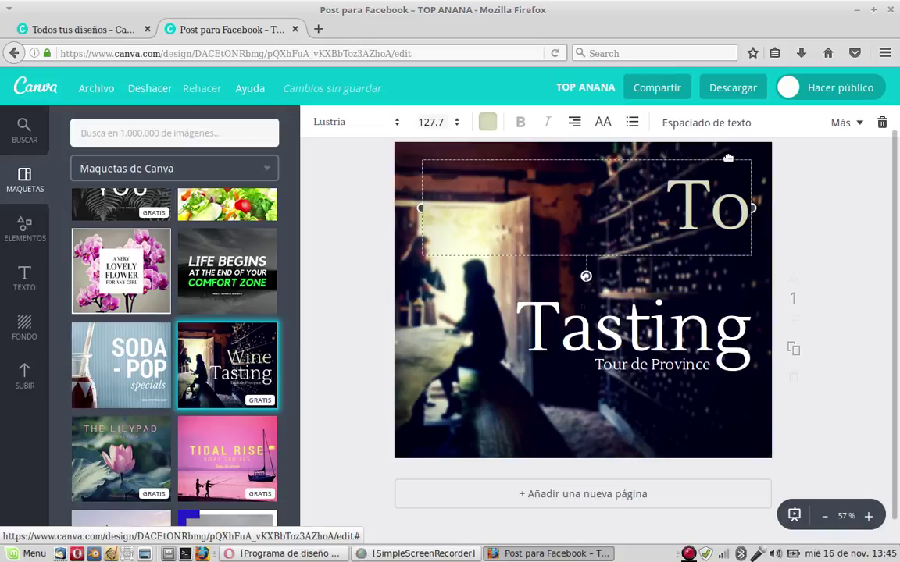
pyautogui.write('nton')
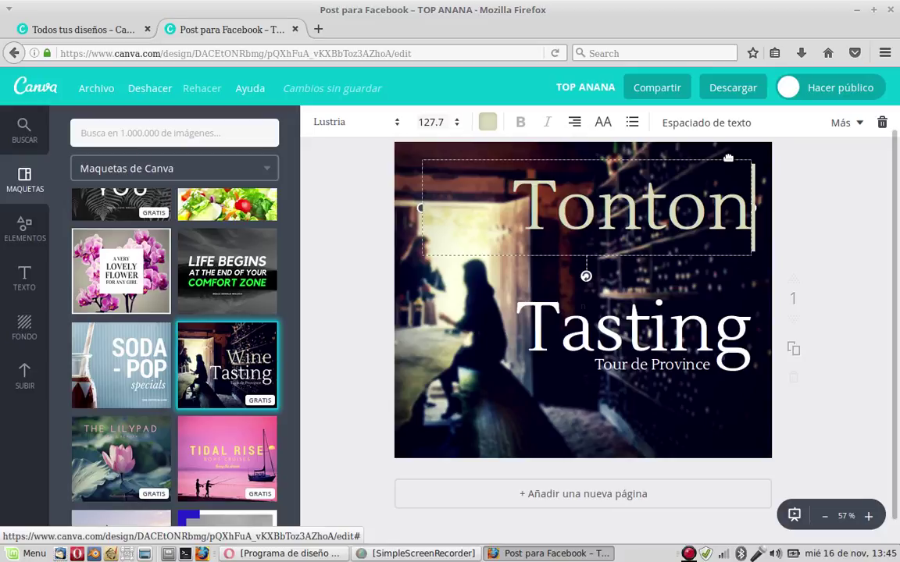
# - Replace the "Tasting" text with "BEKO" and move it up directly beneath the "Tonton" heading
pyautogui.click(712, 328)
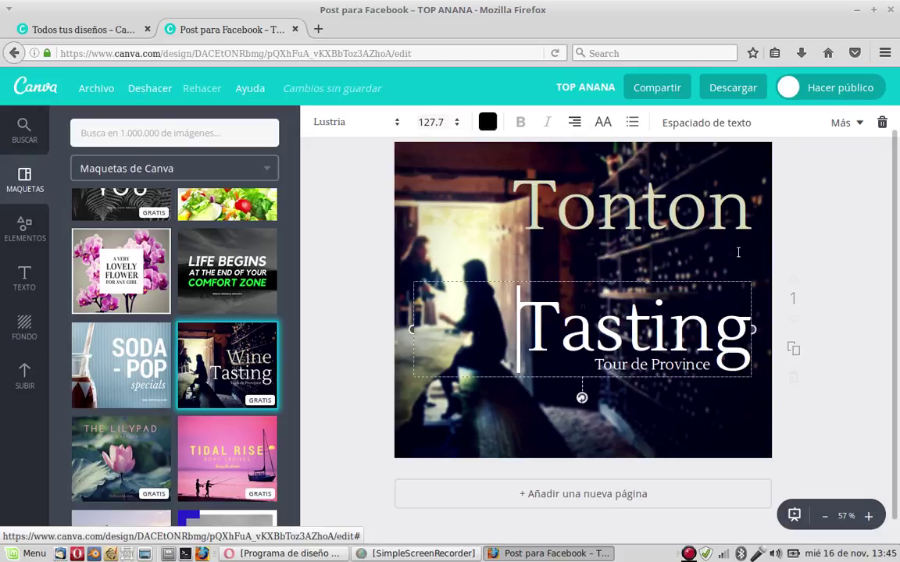
pyautogui.click(747, 321)
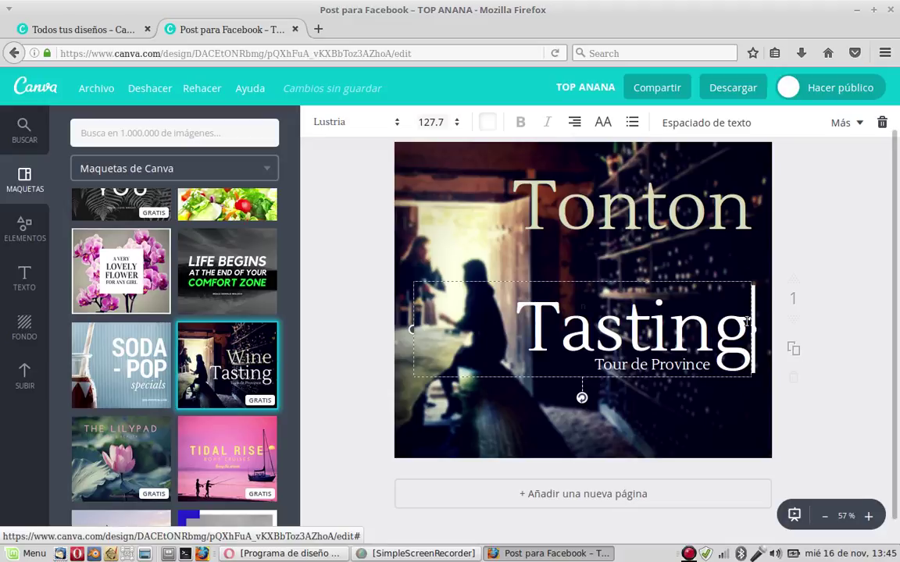
pyautogui.press('BackSpace')
pyautogui.press('BackSpace')
pyautogui.press('BackSpace')
pyautogui.press('BackSpace')
pyautogui.press('BackSpace')
pyautogui.press('BackSpace')
pyautogui.press('BackSpace')
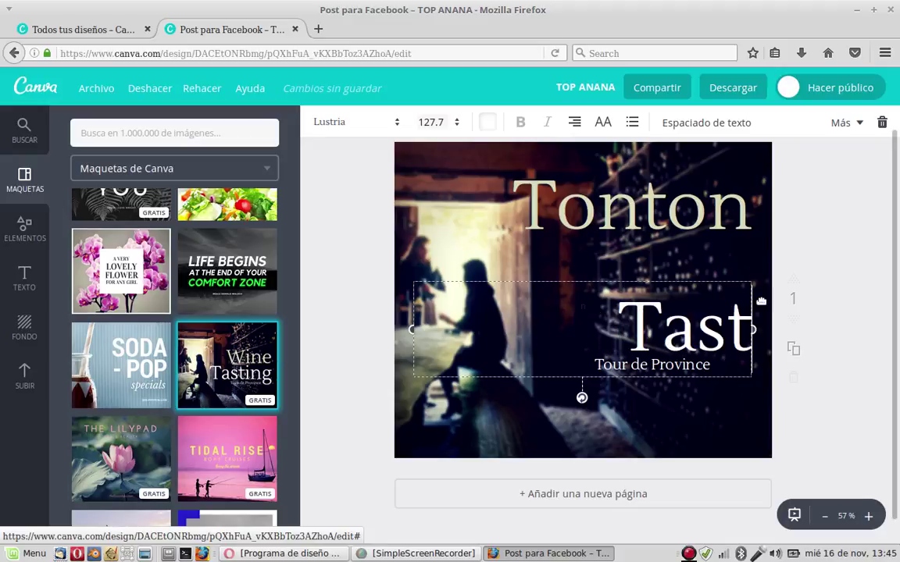
pyautogui.write('BEKO')
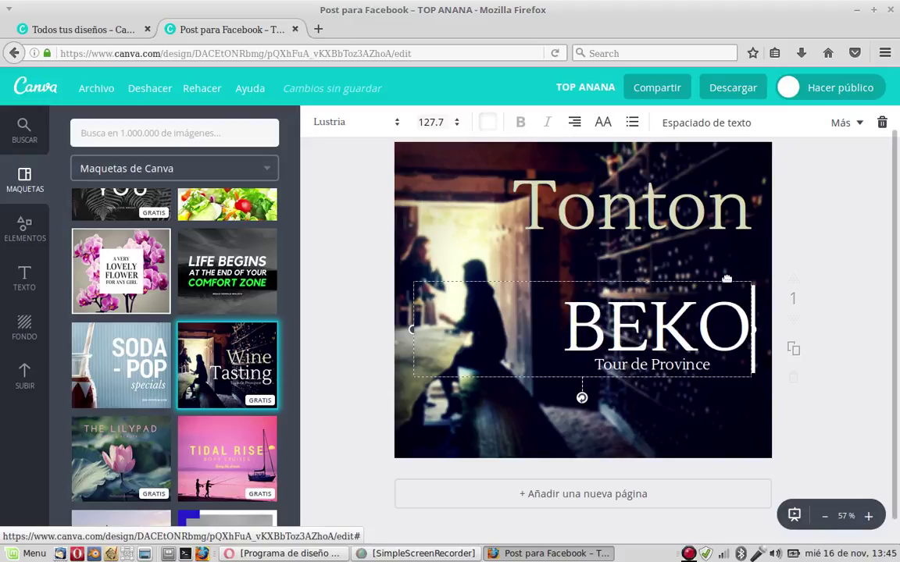
pyautogui.moveTo(716, 282); pyautogui.dragTo(724, 230)
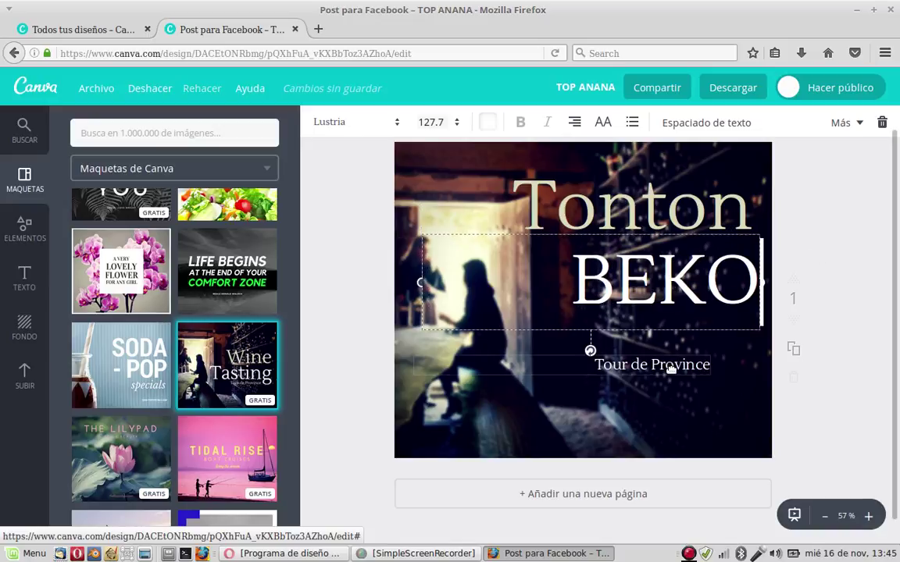
# - Replace the "Tour de Province" subtitle text with "Grand Spectable"
pyautogui.doubleClick(602, 365)
pyautogui.click(601, 364)
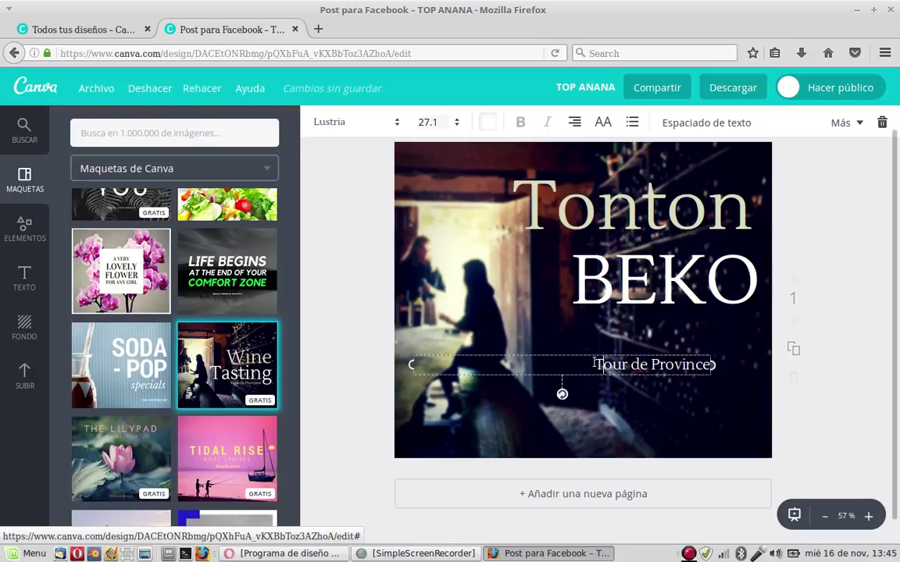
pyautogui.moveTo(595, 363); pyautogui.dragTo(729, 359)
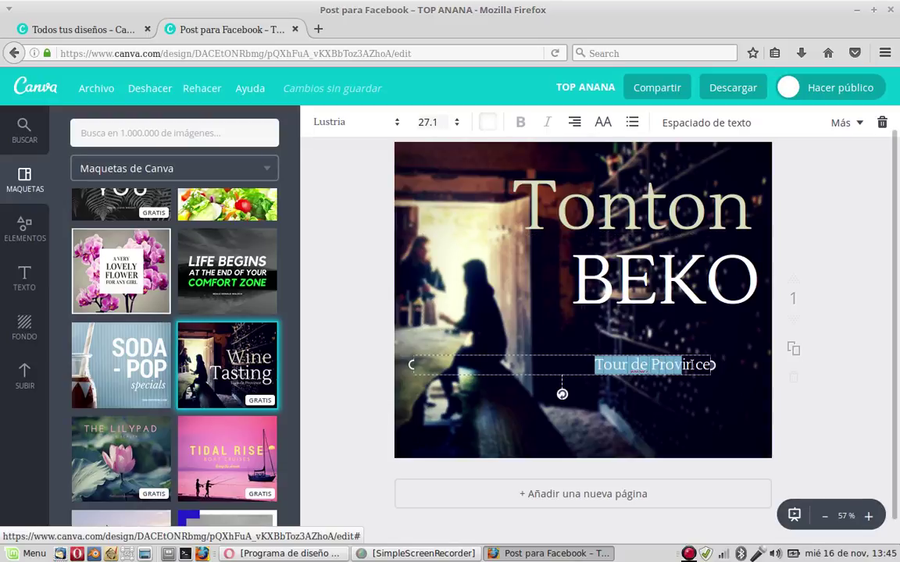
pyautogui.click(696, 365)
pyautogui.moveTo(708, 365); pyautogui.dragTo(598, 360)
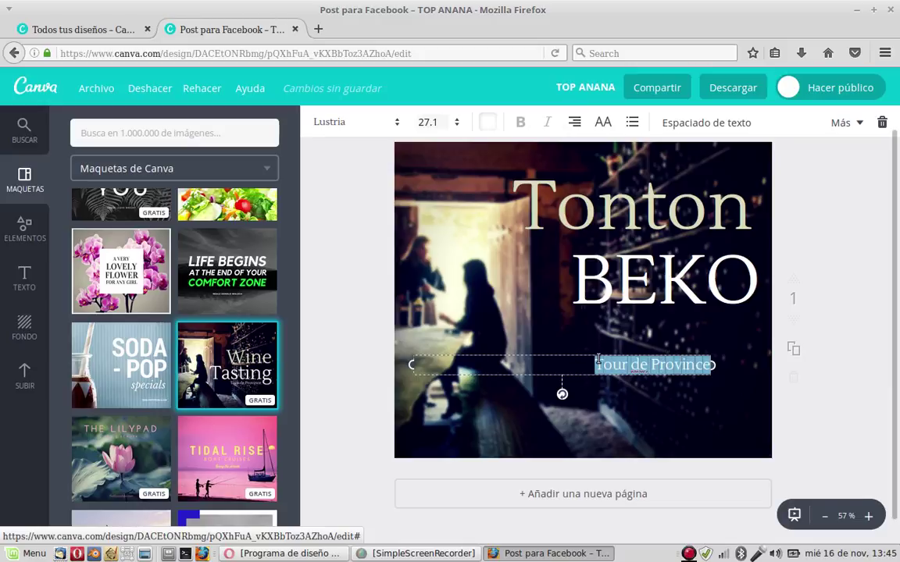
pyautogui.write('Grand')
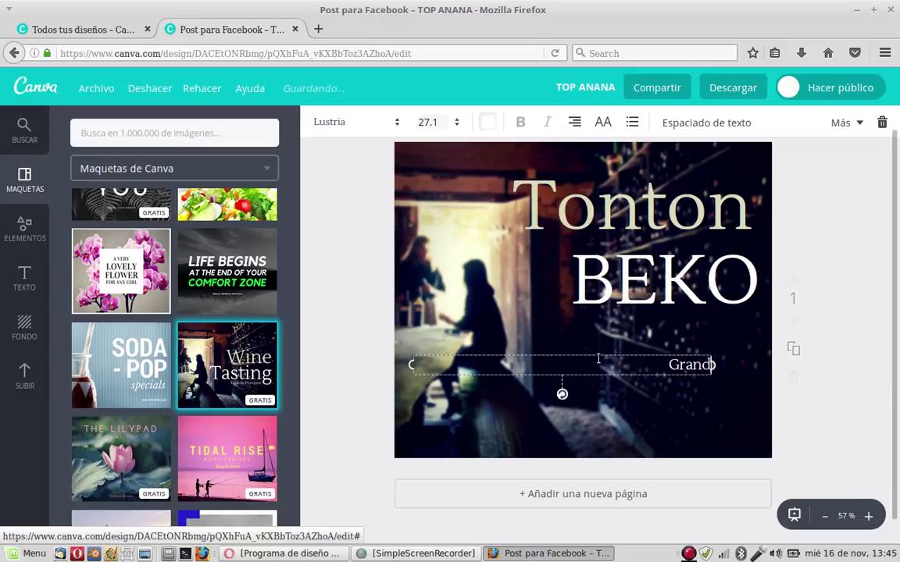
pyautogui.write(' S')
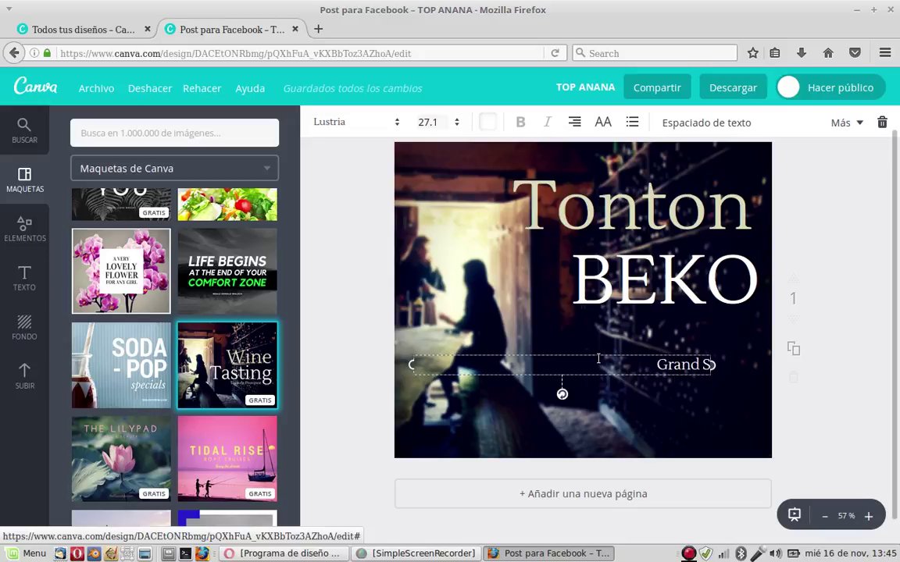
pyautogui.write('pectable')
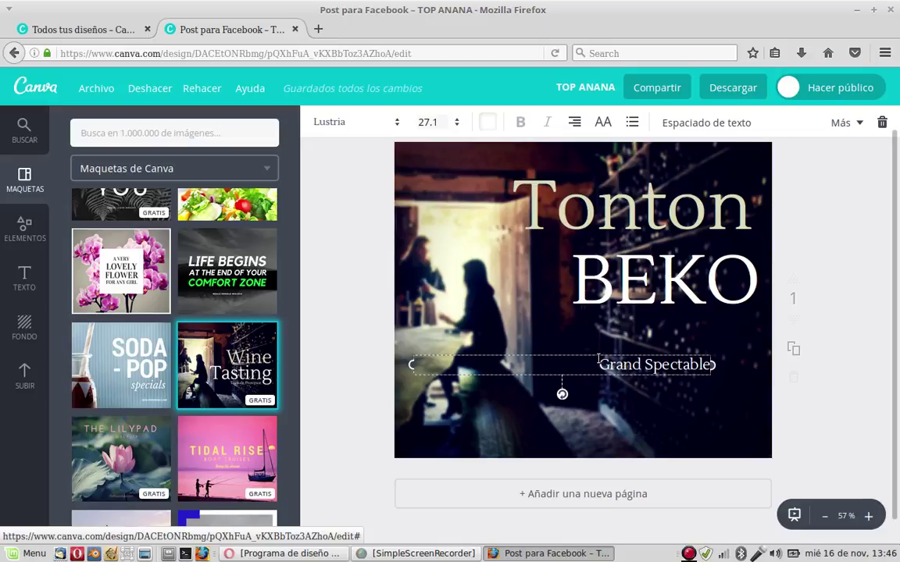
# - Clear the subtitle beneath the "BEKO" heading and rewrite it as "Comédie show au Palais"
pyautogui.press('BackSpace')
pyautogui.press('BackSpace')
pyautogui.press('BackSpace')
pyautogui.press('BackSpace')
pyautogui.press('BackSpace')
pyautogui.press('BackSpace')
pyautogui.press('BackSpace')
pyautogui.press('BackSpace')
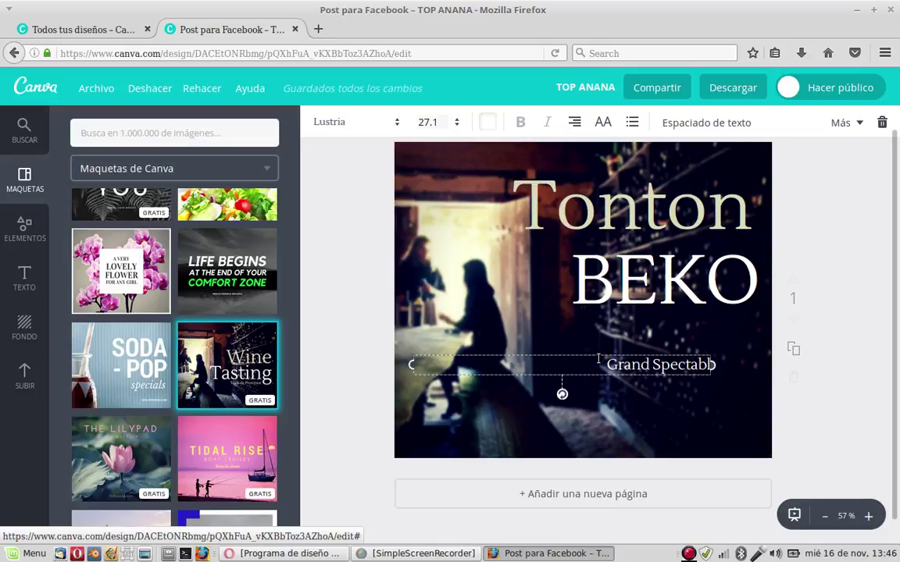
pyautogui.press('BackSpace')
pyautogui.press('BackSpace')
pyautogui.press('BackSpace')
pyautogui.press('BackSpace')
pyautogui.press('BackSpace')
pyautogui.press('BackSpace')
pyautogui.press('BackSpace')
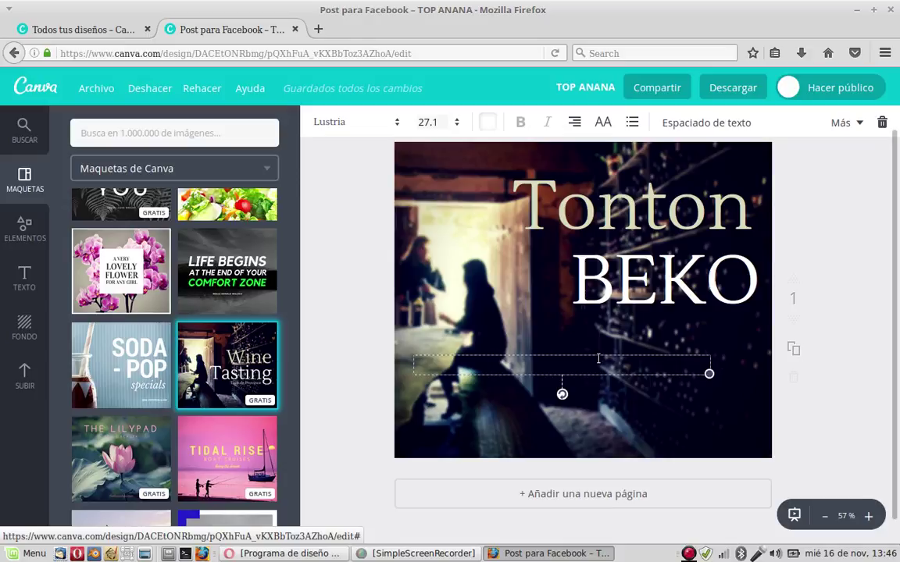
pyautogui.write('Comédi')
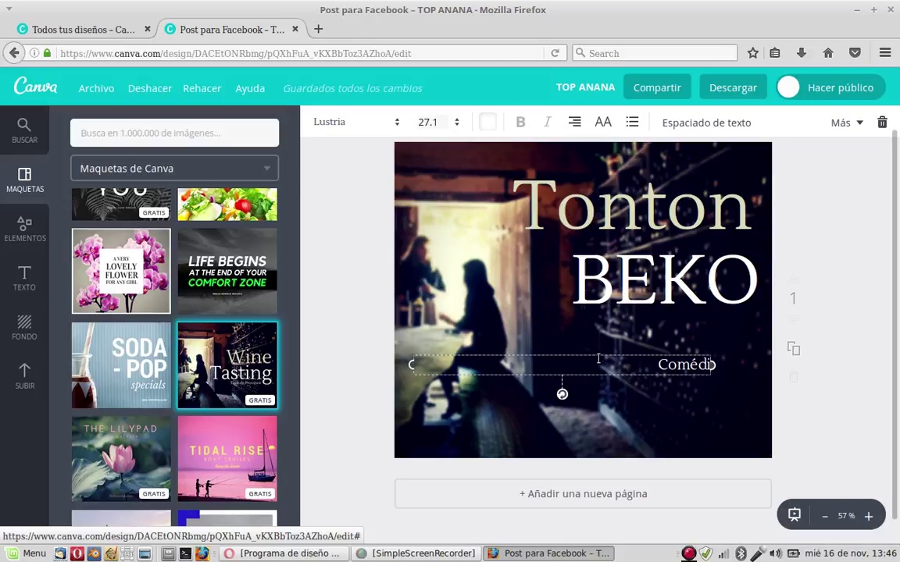
pyautogui.write(' s')
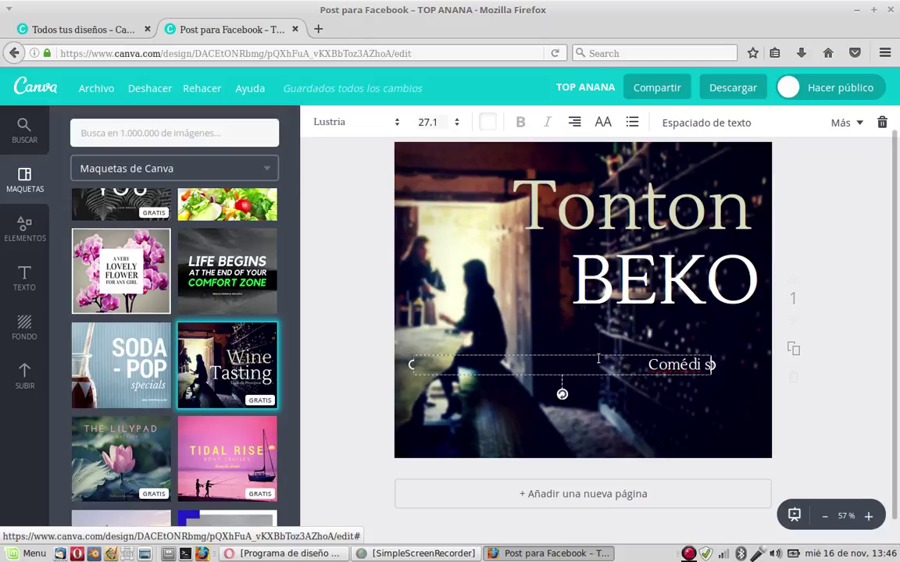
pyautogui.press('BackSpace')
pyautogui.press('BackSpace')
pyautogui.write('e')
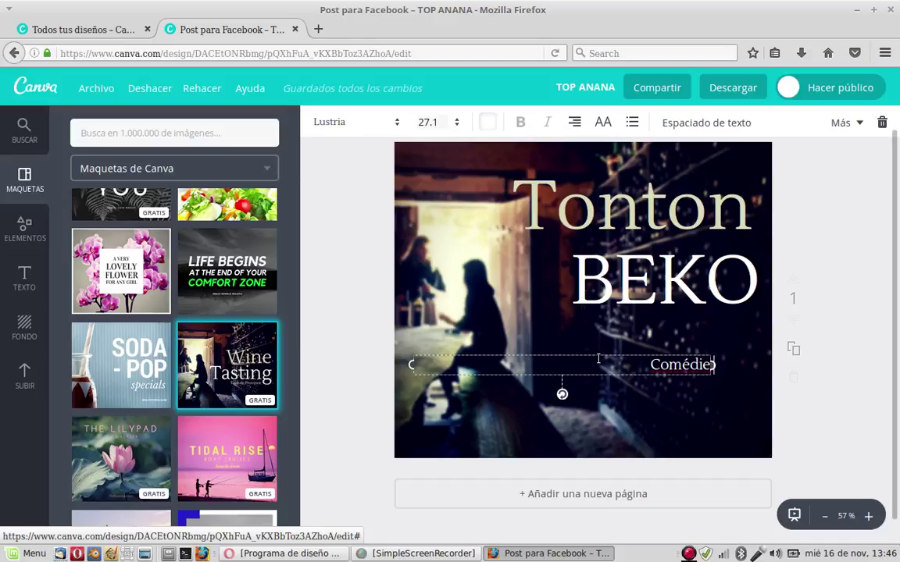
pyautogui.write(' show')
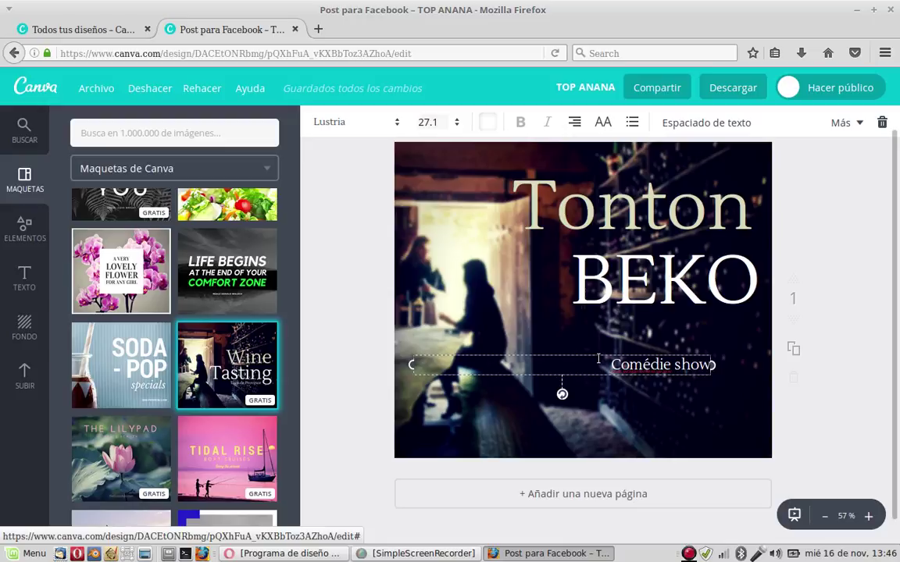
pyautogui.write(' au Pab')
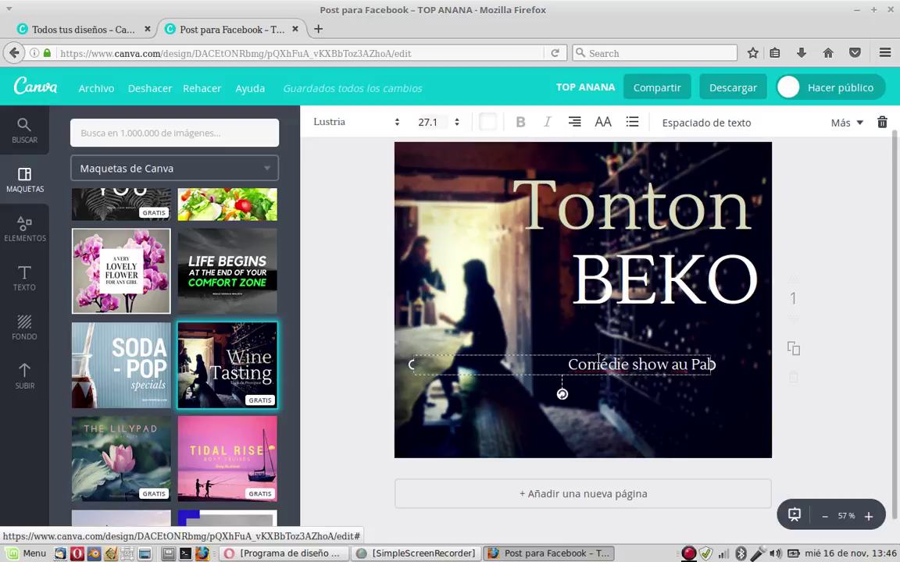
pyautogui.press('BackSpace')
pyautogui.write('lais')
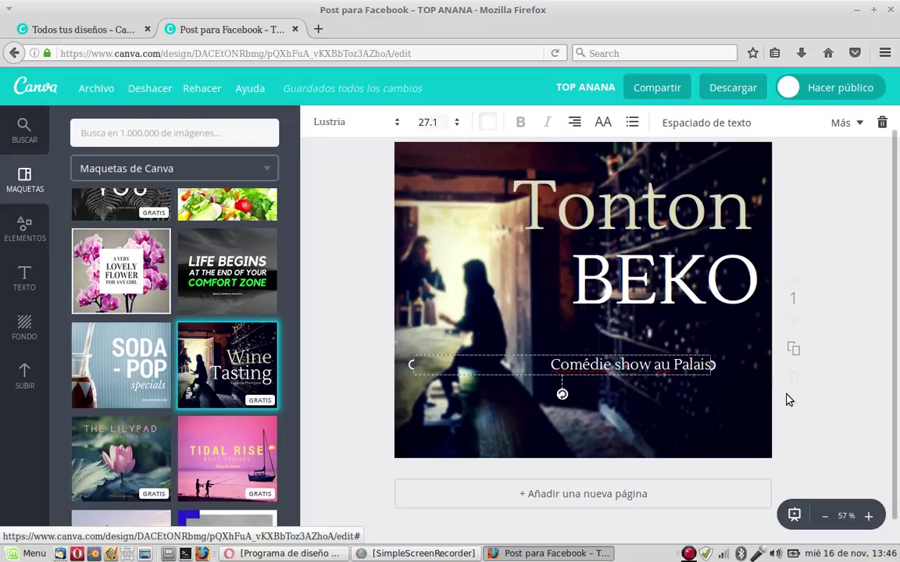
# - Move the "Comédie show au Palais" subtitle up closer beneath the "BEKO" heading
pyautogui.click(630, 387)
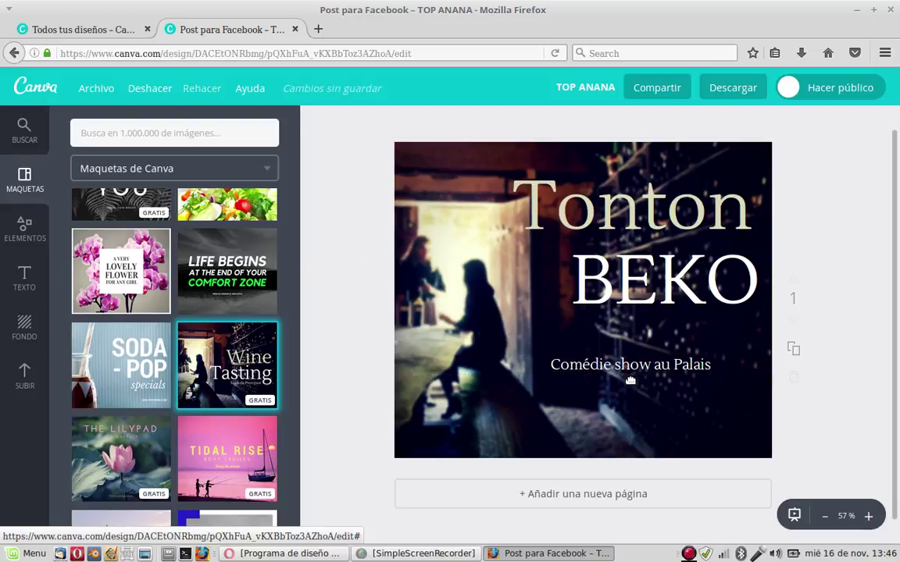
pyautogui.click(659, 373)
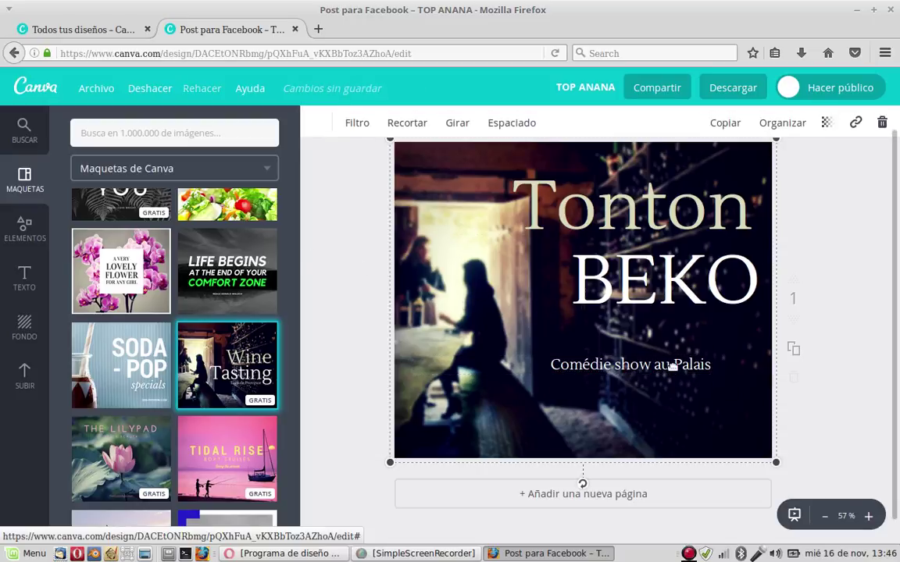
pyautogui.click(708, 367)
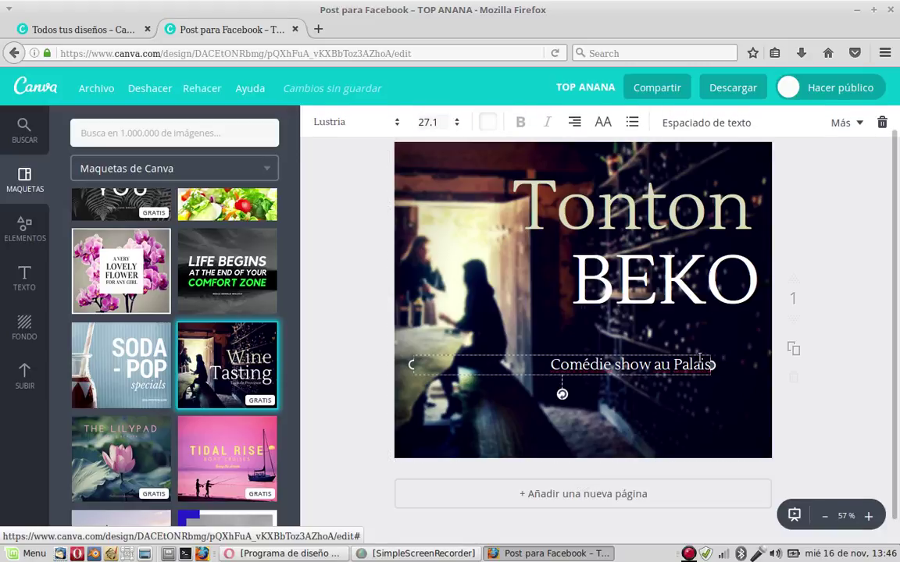
pyautogui.moveTo(701, 353); pyautogui.dragTo(703, 330)
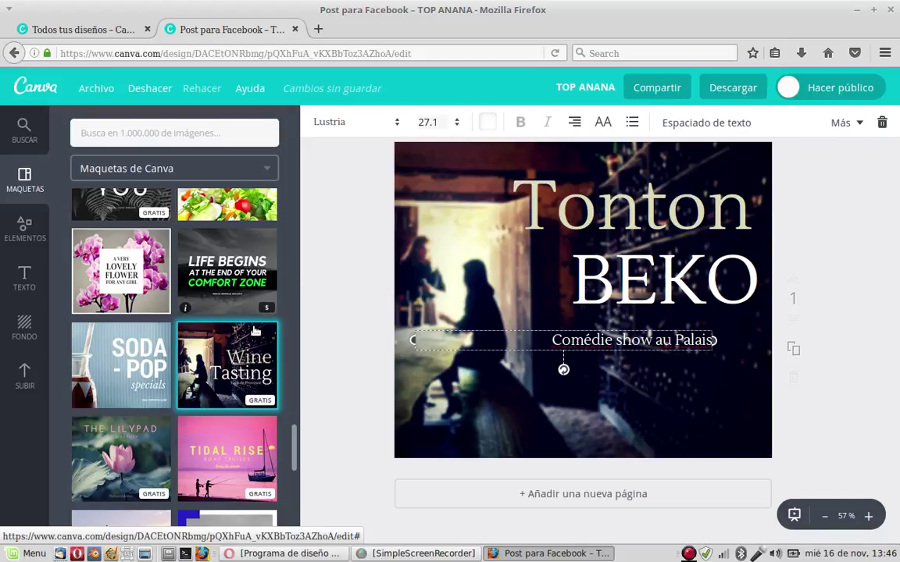
pyautogui.scroll(-3, 254, 331)
pyautogui.scroll(2, 263, 358)
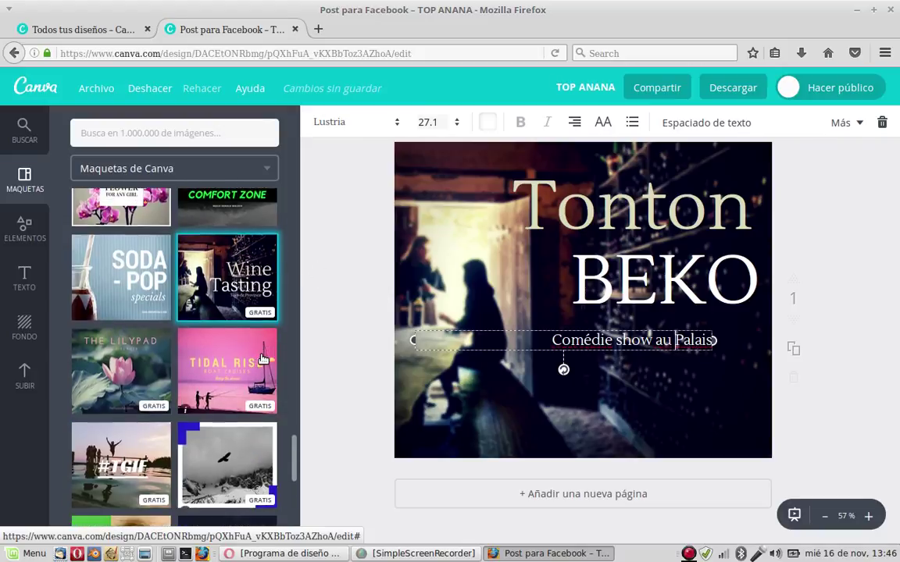
pyautogui.scroll(-2, 257, 355)
pyautogui.scroll(1, 245, 346)
pyautogui.scroll(-2, 240, 345)
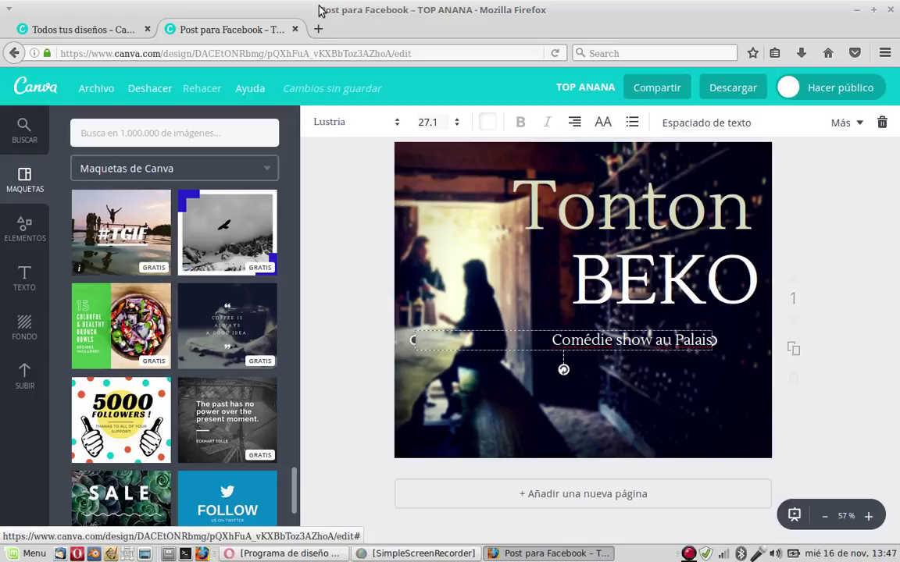
# - Close the Facebook post design and confirm leaving the page to return to the designs overview
pyautogui.click(296, 30)
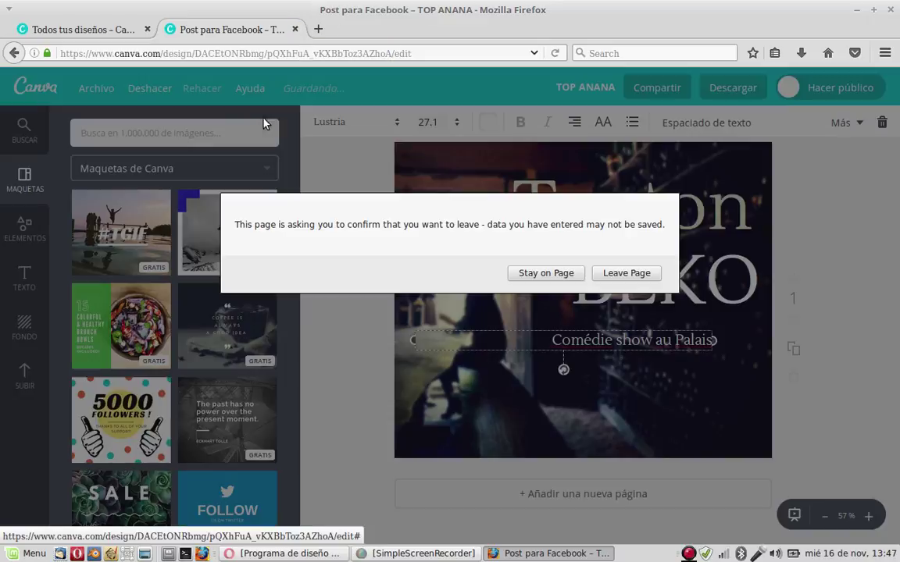
pyautogui.click(601, 274)
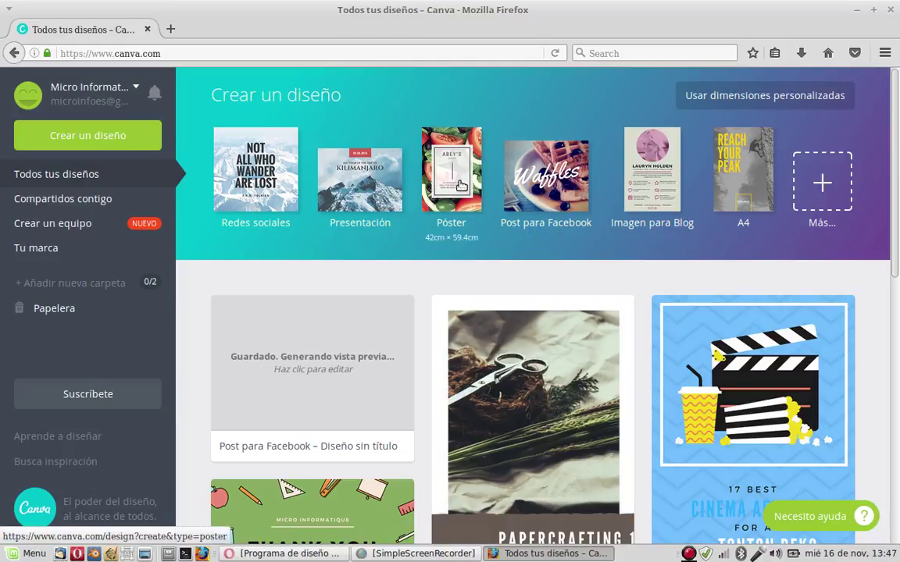
# - Create a new Presentation design and browse through its Canva layouts
pyautogui.click(353, 195)
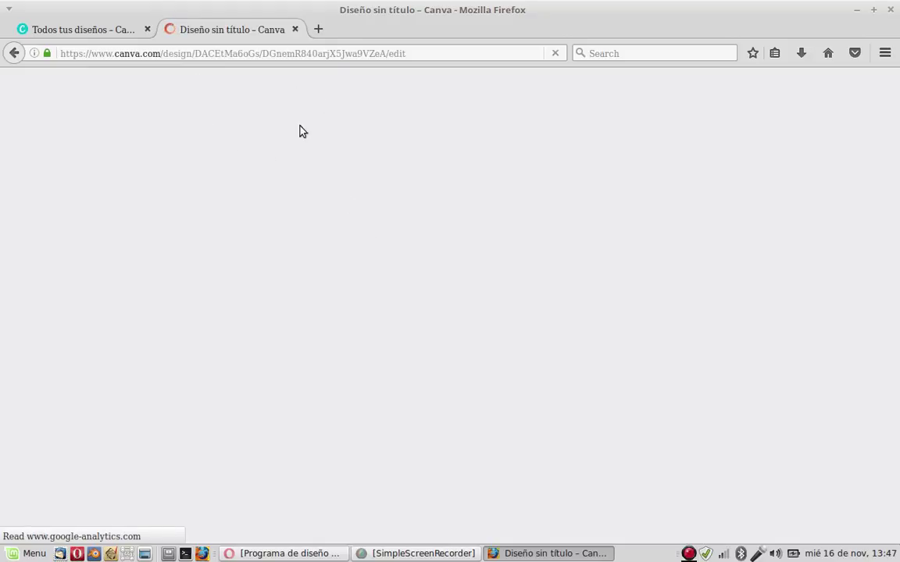
pyautogui.click(81, 22)
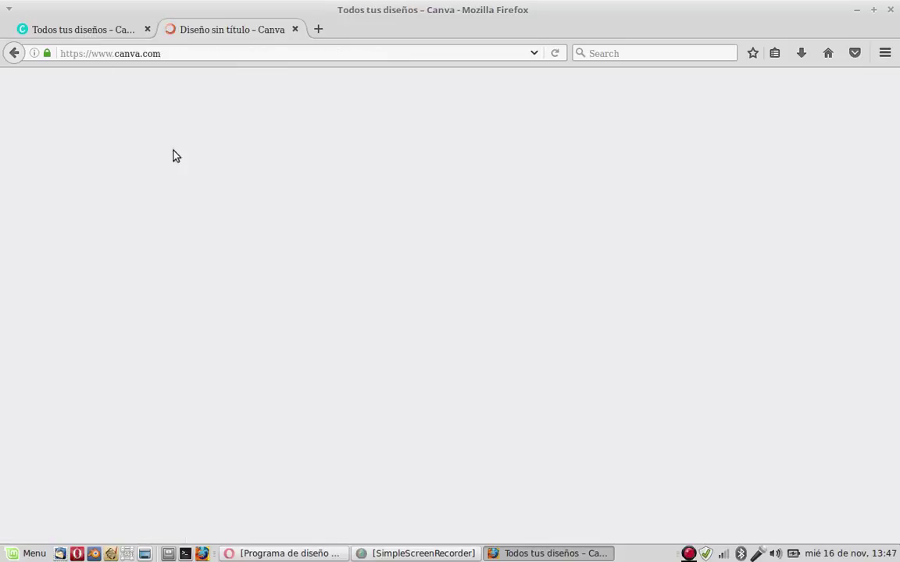
pyautogui.click(240, 26)
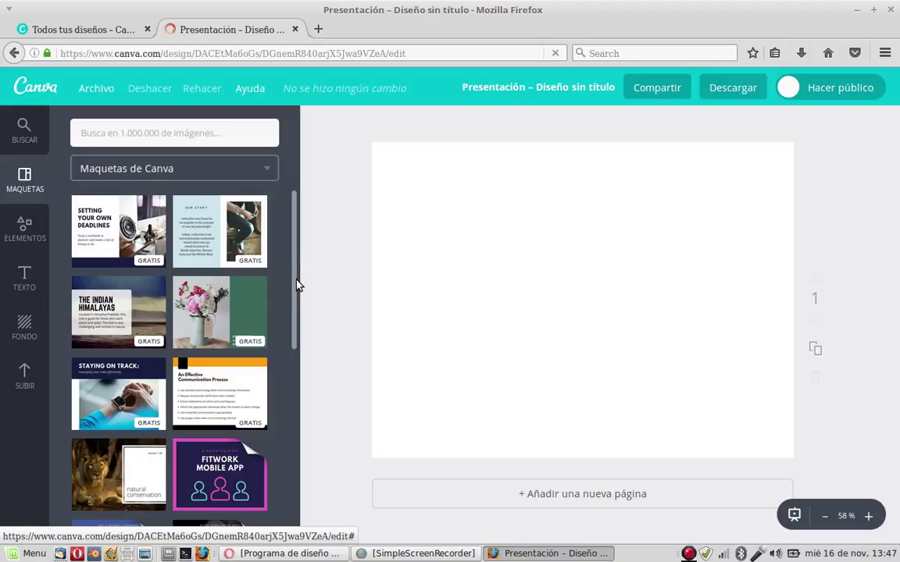
pyautogui.moveTo(291, 260); pyautogui.dragTo(301, 469)
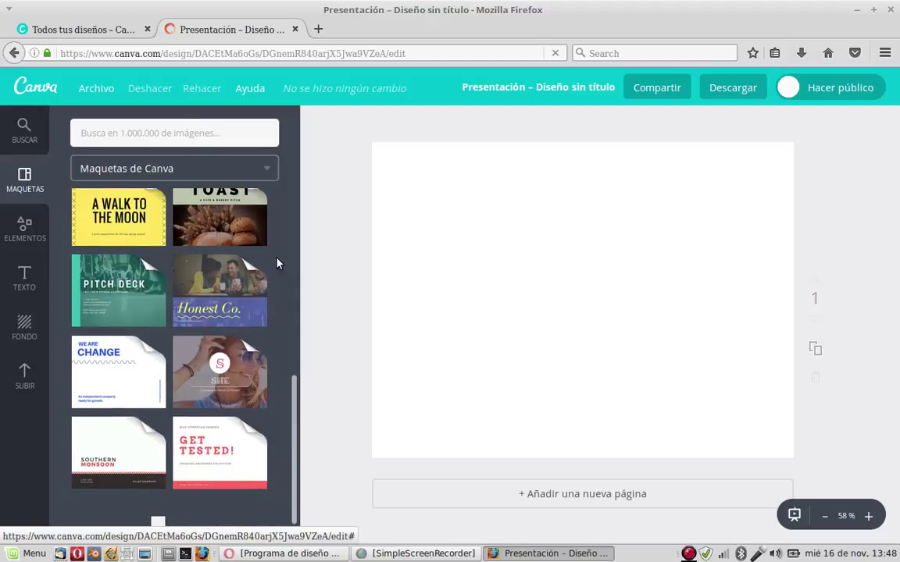
# - Search the presentation's image library for "gratis", clear the query and close the design
pyautogui.click(197, 131)
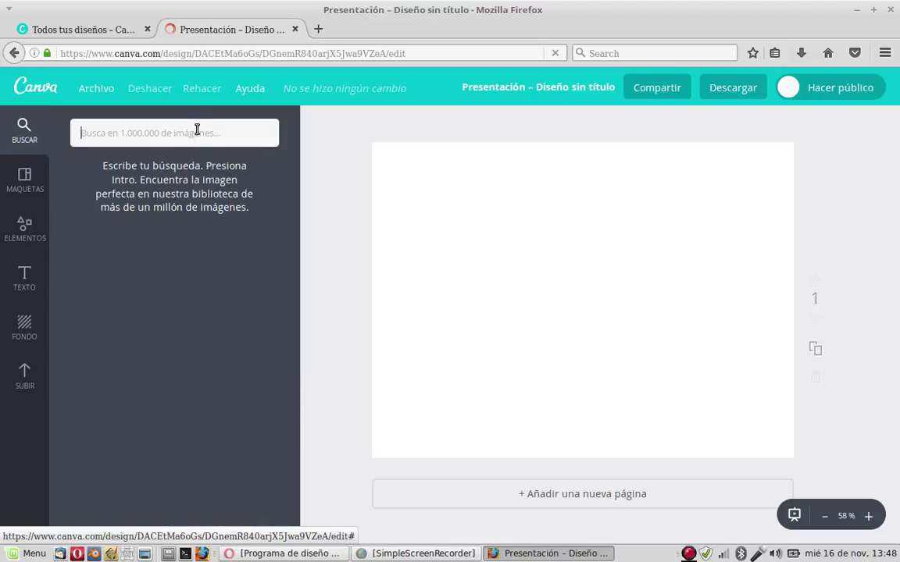
pyautogui.write('gratis')
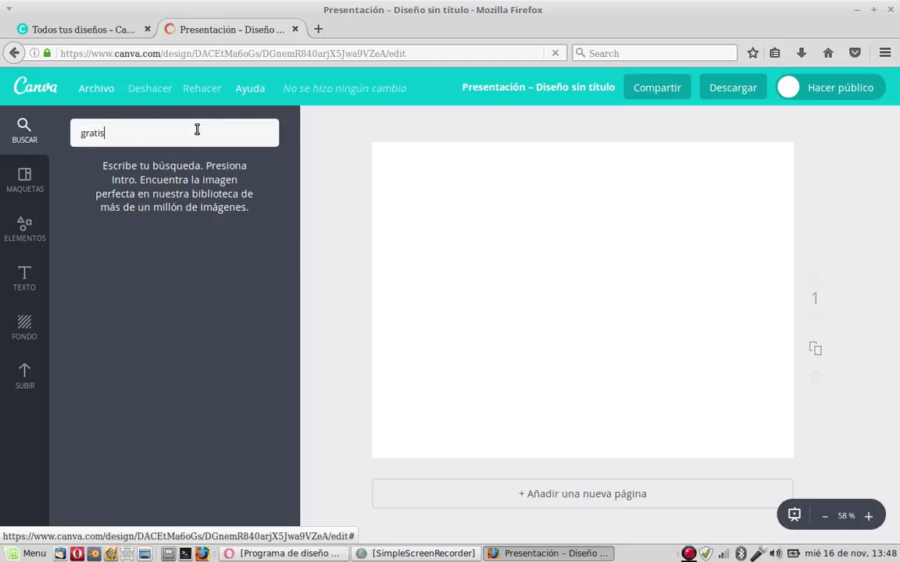
pyautogui.press('Return')
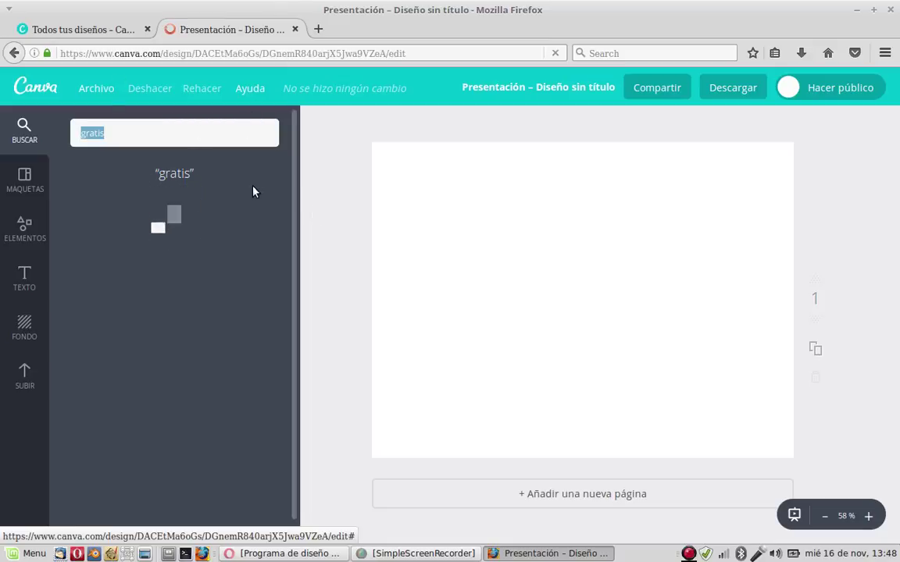
pyautogui.press('BackSpace')
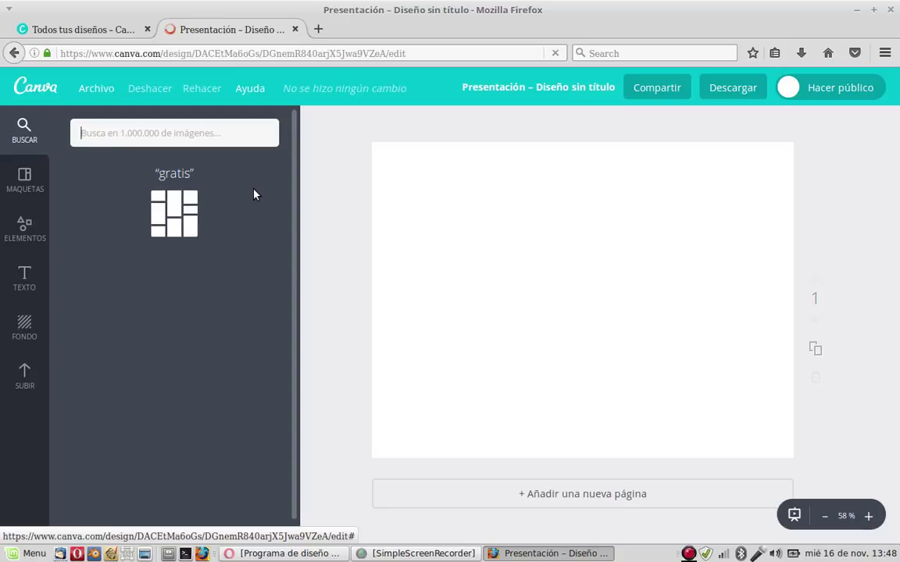
pyautogui.click(296, 29)
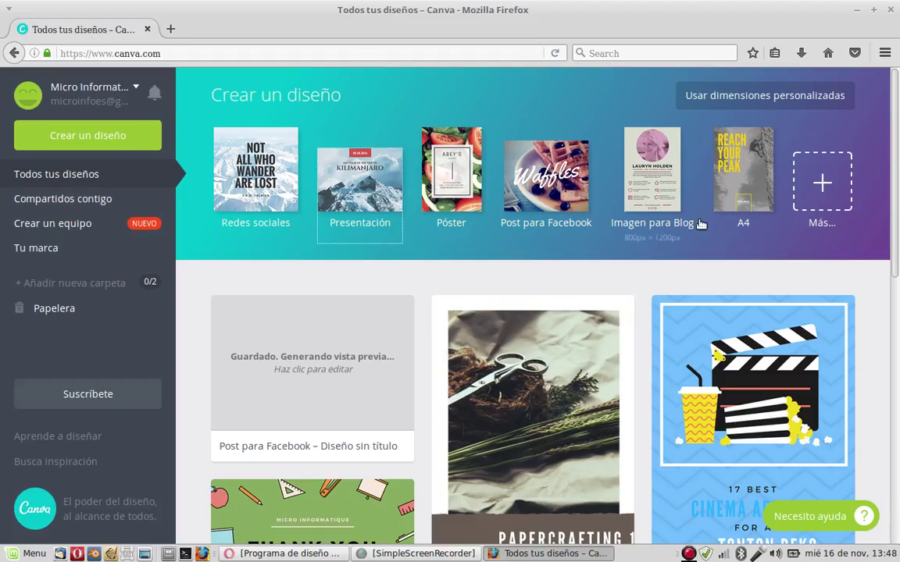
# - Create a fresh Presentation design and search its image library for "salud"
pyautogui.click(390, 202)
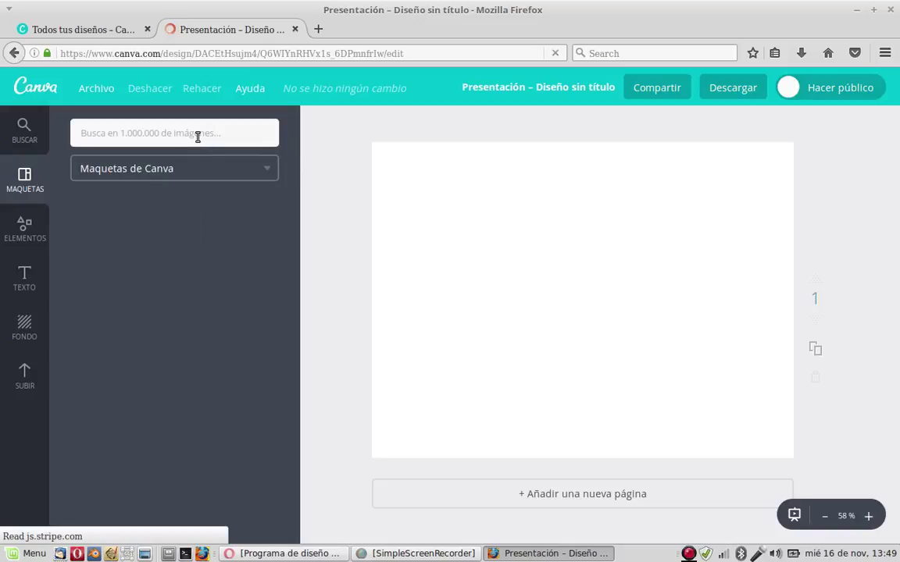
pyautogui.click(198, 137)
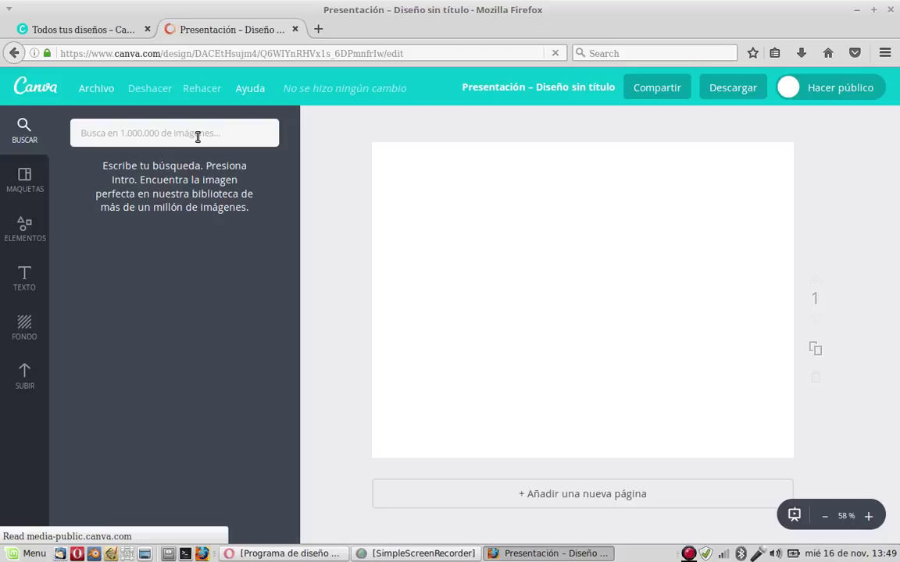
pyautogui.write('salud')
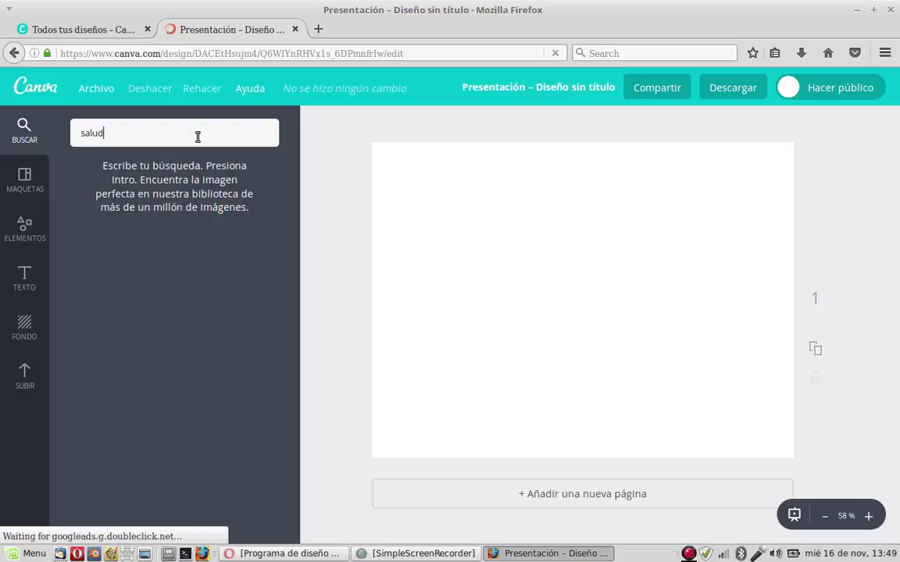
pyautogui.press('Return')
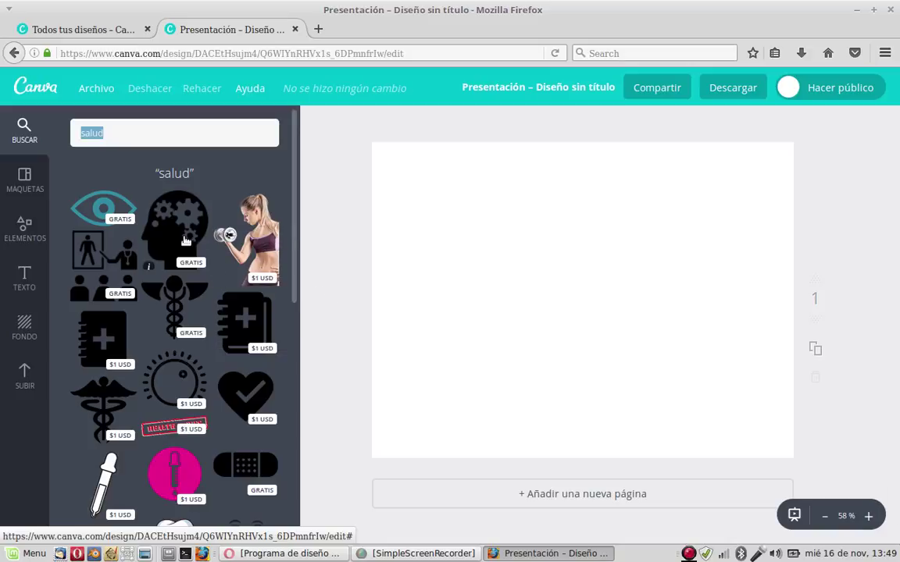
# - Browse the "salud" search results, checking which images are free and which are paid
pyautogui.scroll(-5, 195, 253)
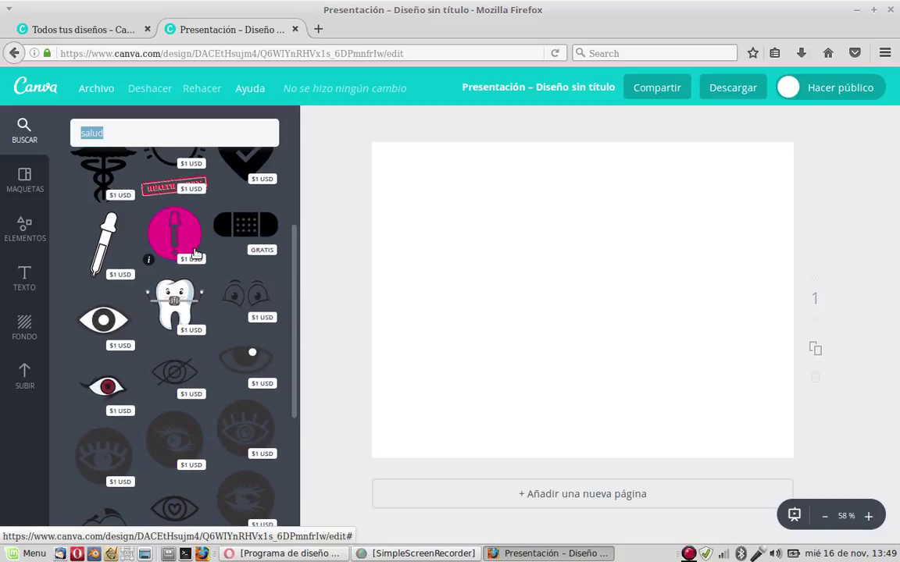
pyautogui.scroll(4, 195, 252)
pyautogui.scroll(-8, 195, 252)
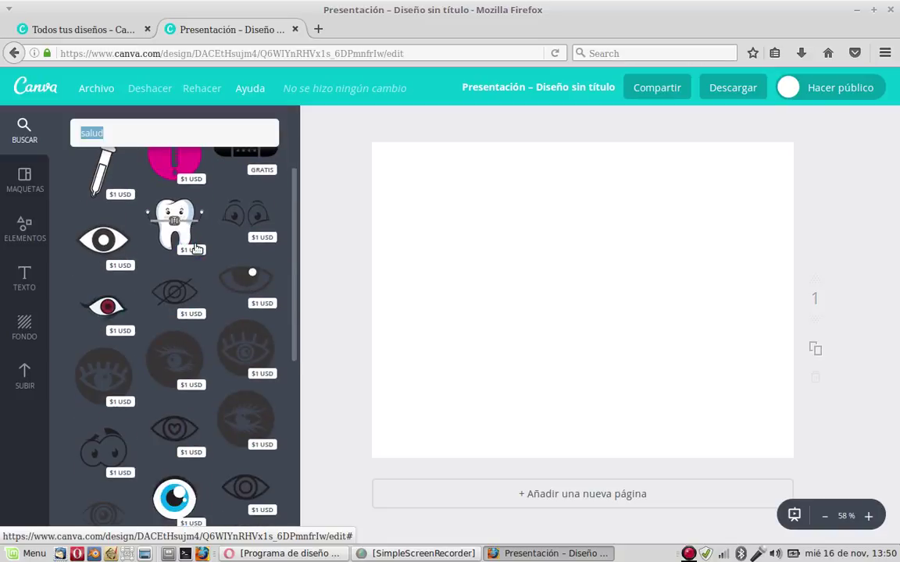
pyautogui.scroll(3, 193, 251)
pyautogui.scroll(-1, 195, 248)
pyautogui.scroll(-1, 197, 247)
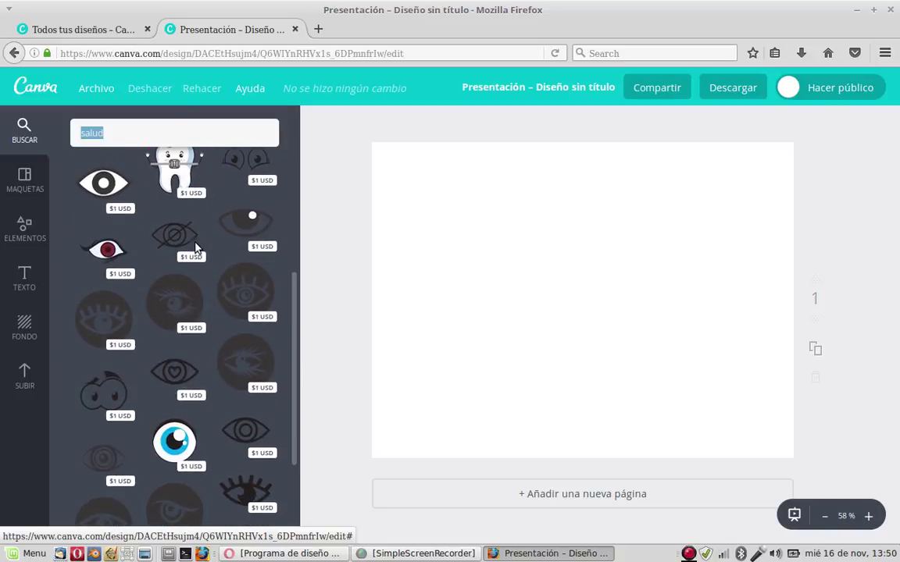
pyautogui.scroll(1, 197, 246)
pyautogui.scroll(-3, 197, 247)
pyautogui.scroll(2, 196, 244)
pyautogui.scroll(-2, 196, 241)
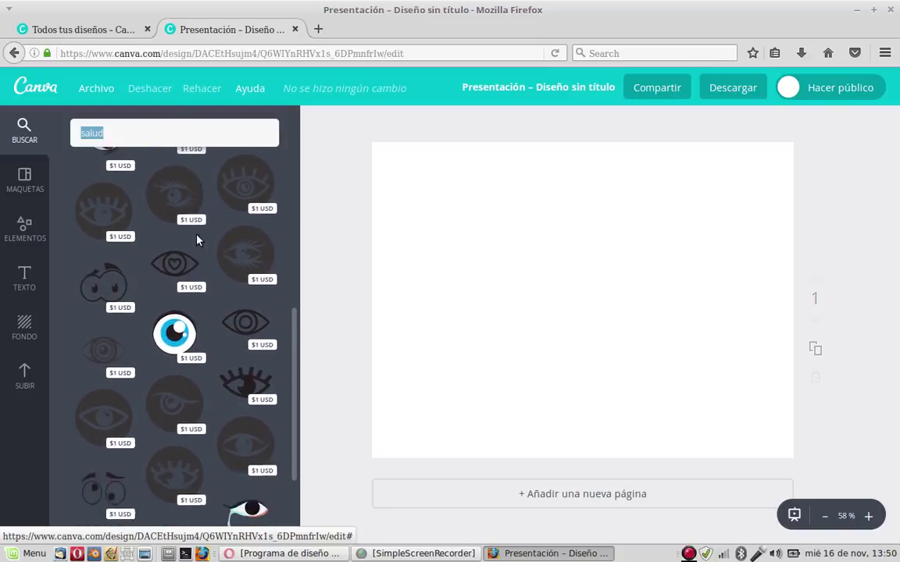
pyautogui.scroll(1, 197, 238)
pyautogui.scroll(-4, 198, 240)
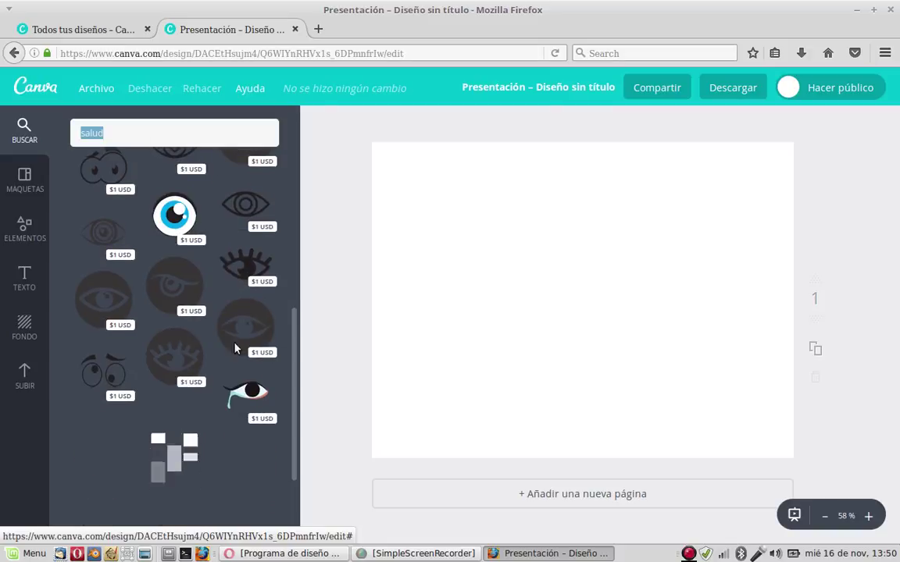
pyautogui.scroll(2, 242, 332)
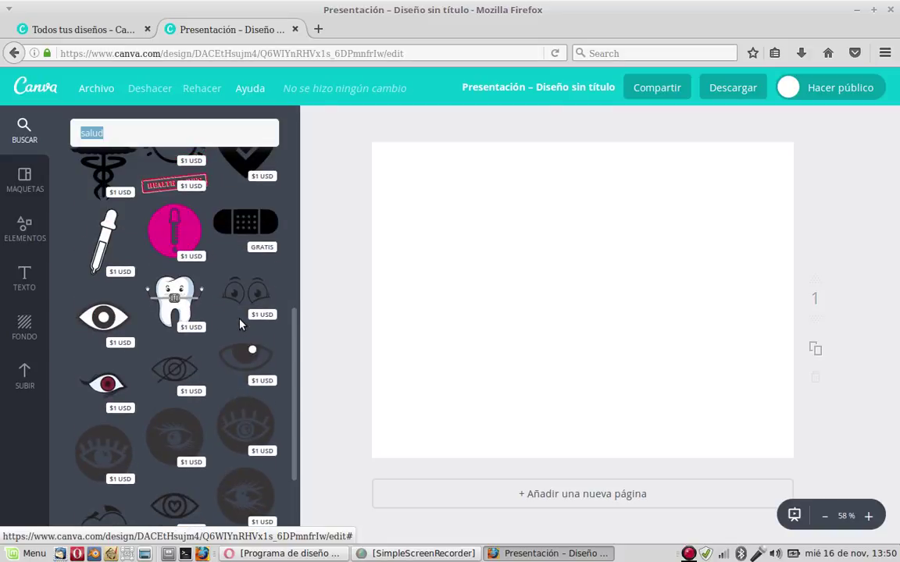
pyautogui.scroll(3, 242, 320)
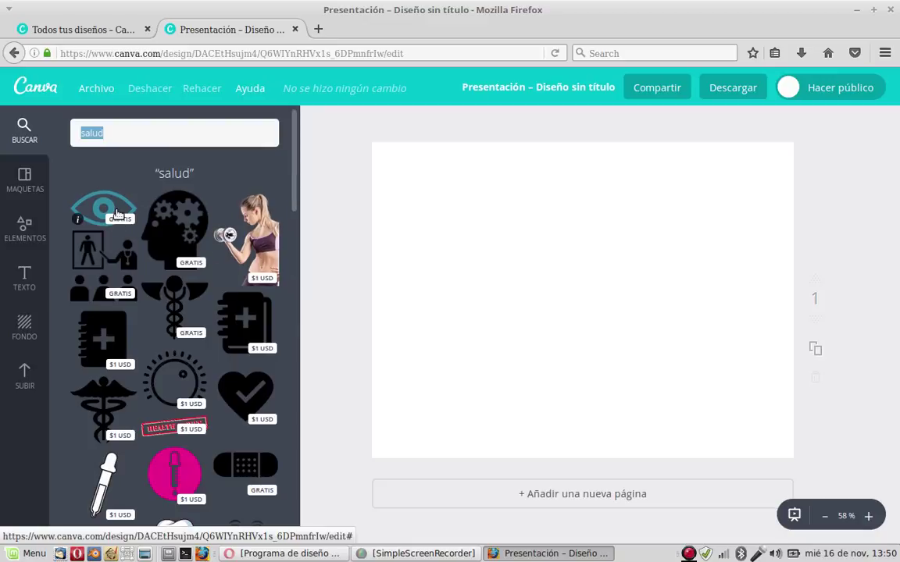
# - Add the free teal eye illustration to the slide, enlarge it and move it into the slide's upper half
pyautogui.click(136, 240)
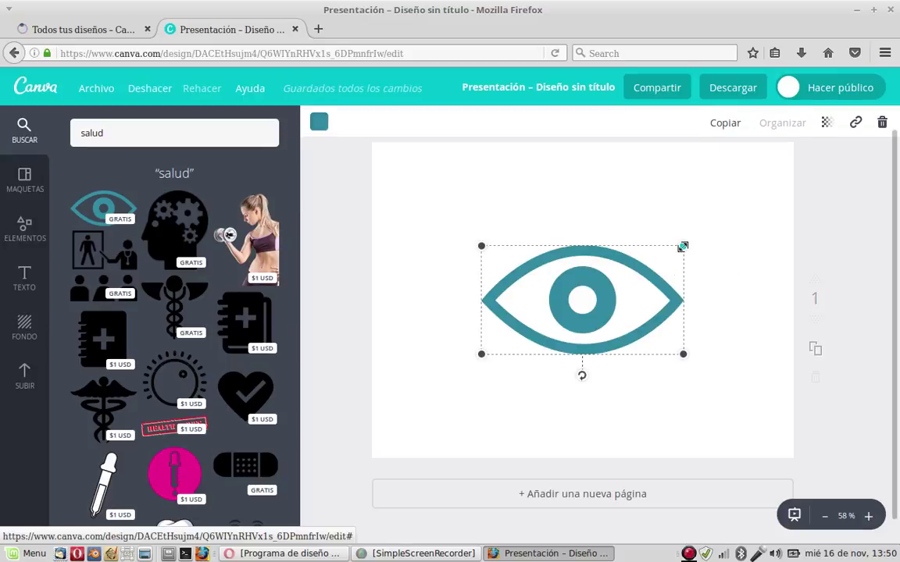
pyautogui.moveTo(702, 235); pyautogui.dragTo(735, 207)
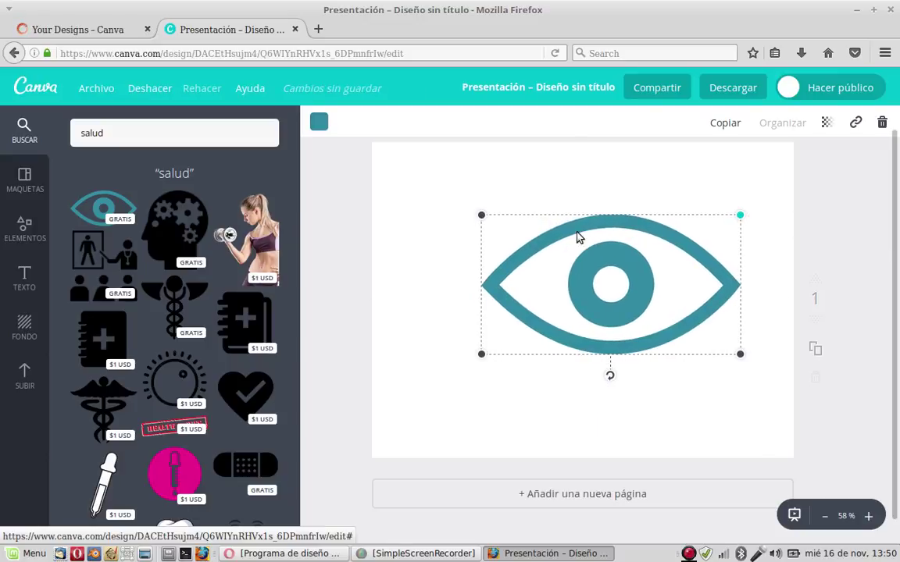
pyautogui.moveTo(572, 267); pyautogui.dragTo(574, 237)
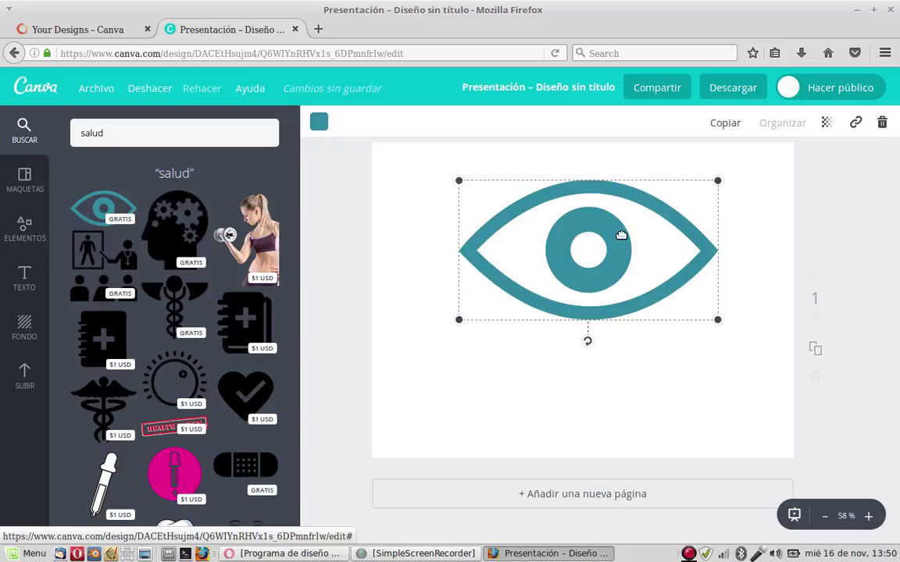
# - Apply the free yellow watermelon-slice pattern as the slide background
pyautogui.click(23, 335)
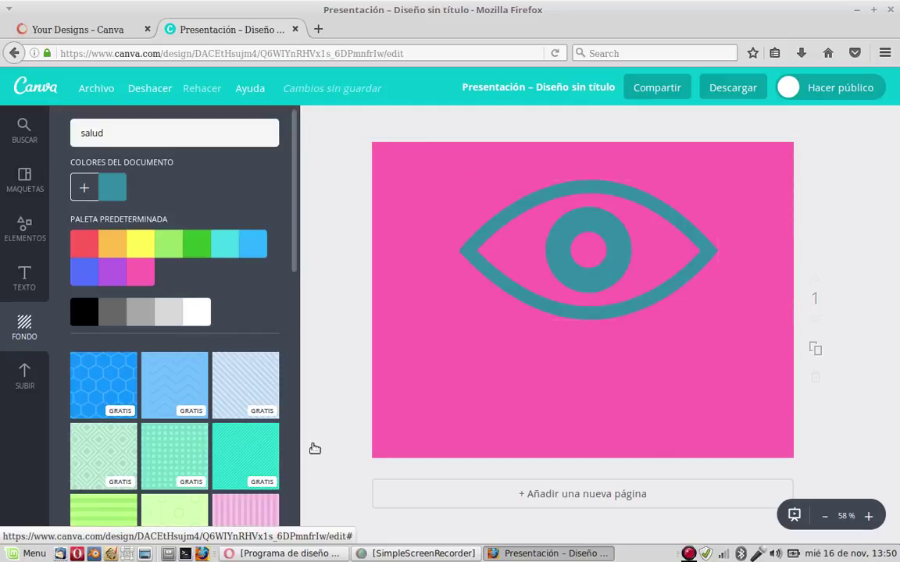
pyautogui.scroll(-5, 237, 429)
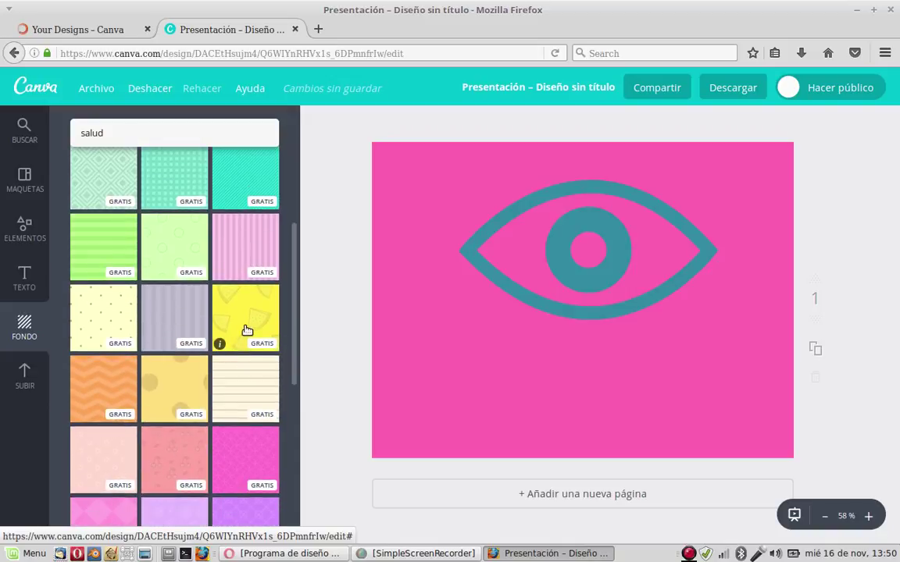
pyautogui.click(246, 331)
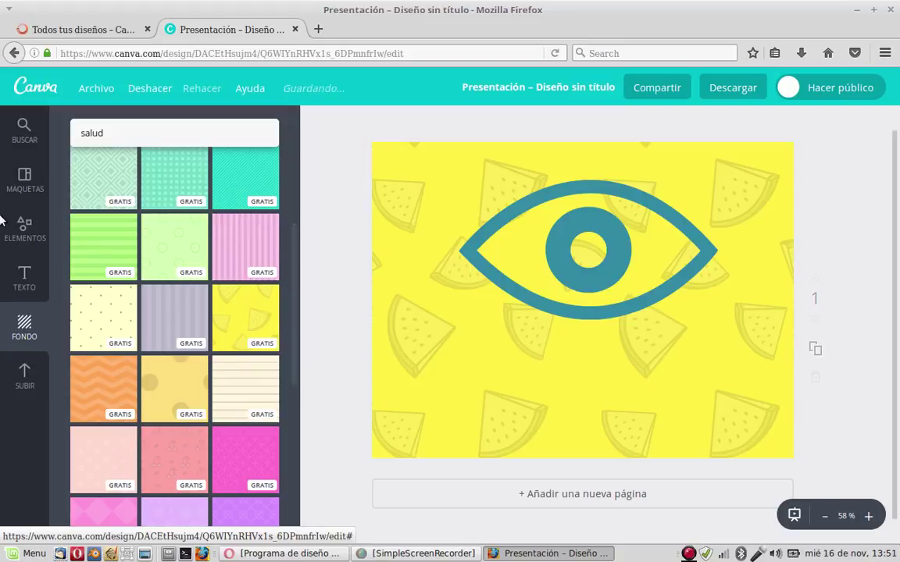
# - Add the free "Medieval – SINCE 1611" text template and place it centred below the eye
pyautogui.click(24, 275)
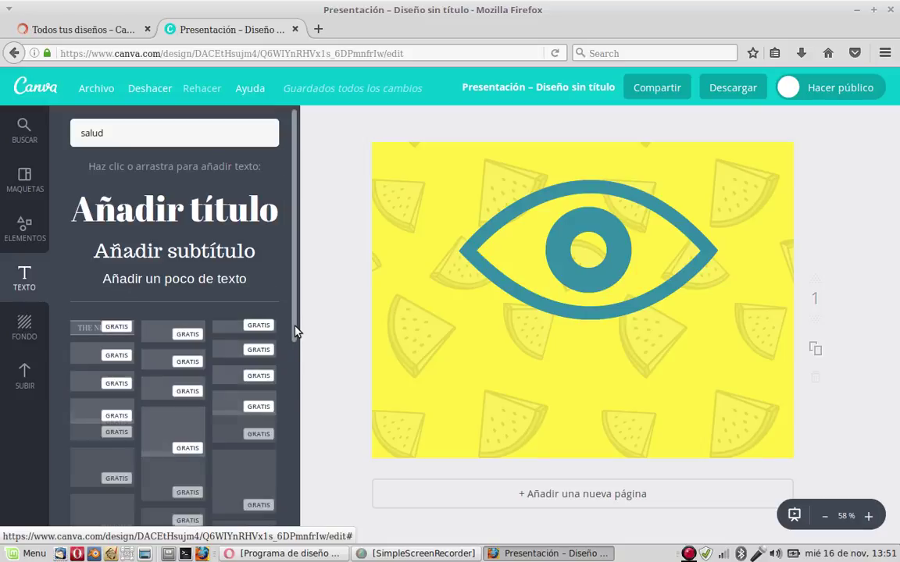
pyautogui.scroll(-1, 169, 449)
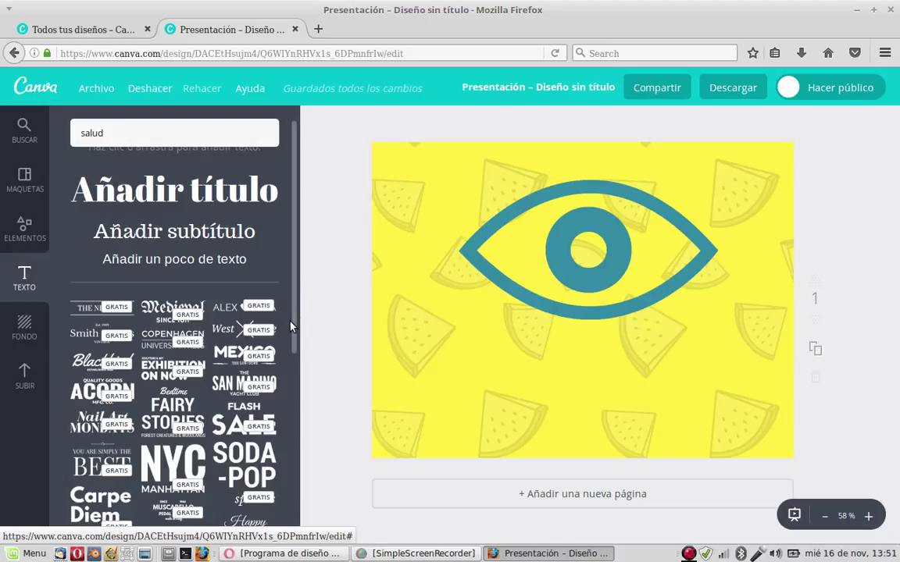
pyautogui.scroll(-1, 295, 318)
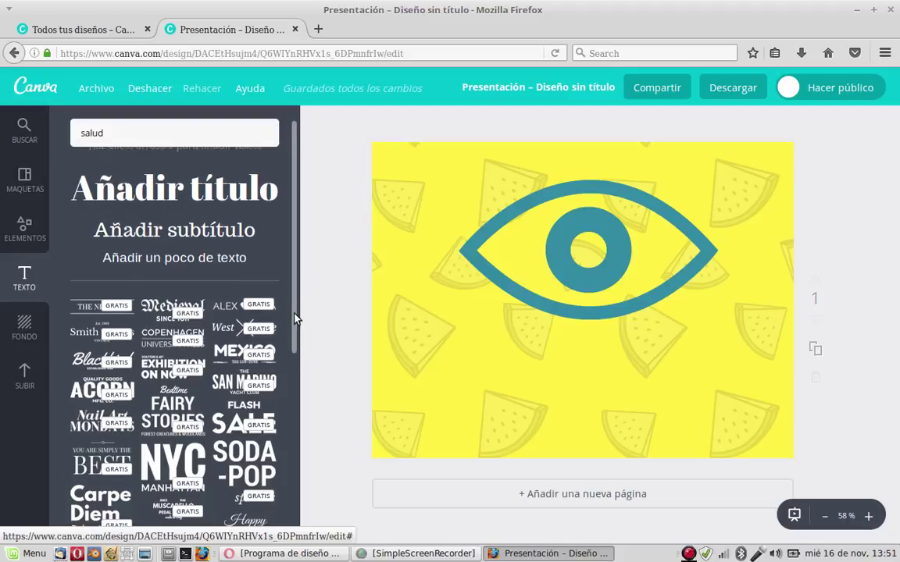
pyautogui.scroll(-3, 295, 318)
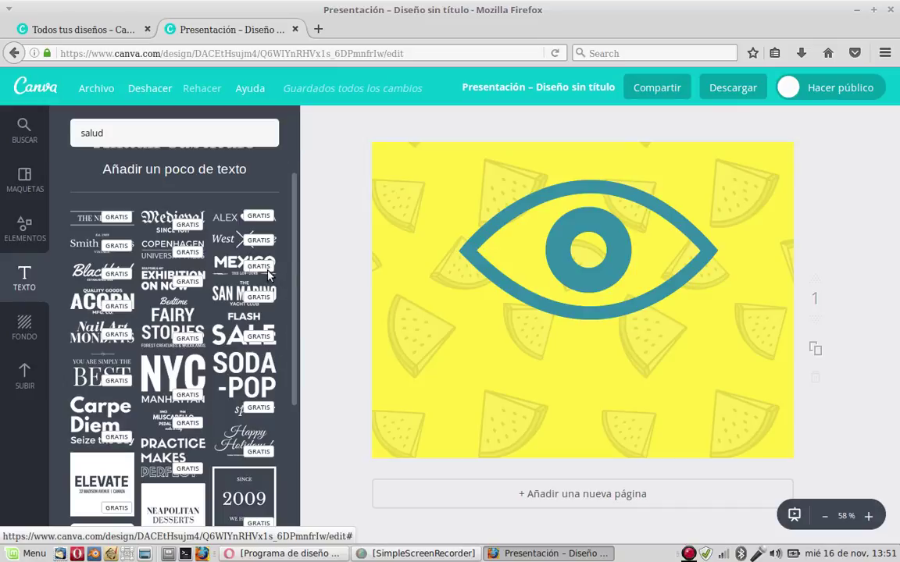
pyautogui.click(163, 224)
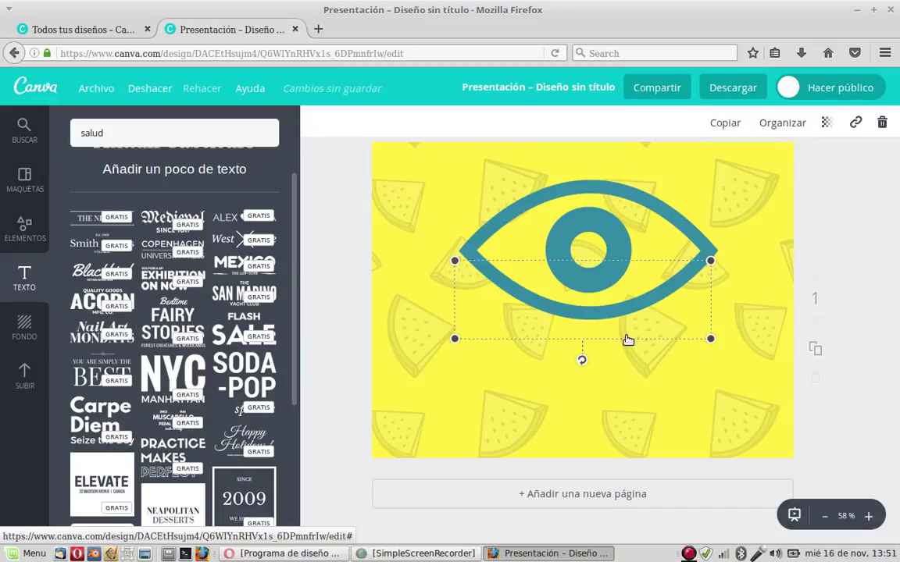
pyautogui.moveTo(685, 275); pyautogui.dragTo(697, 358)
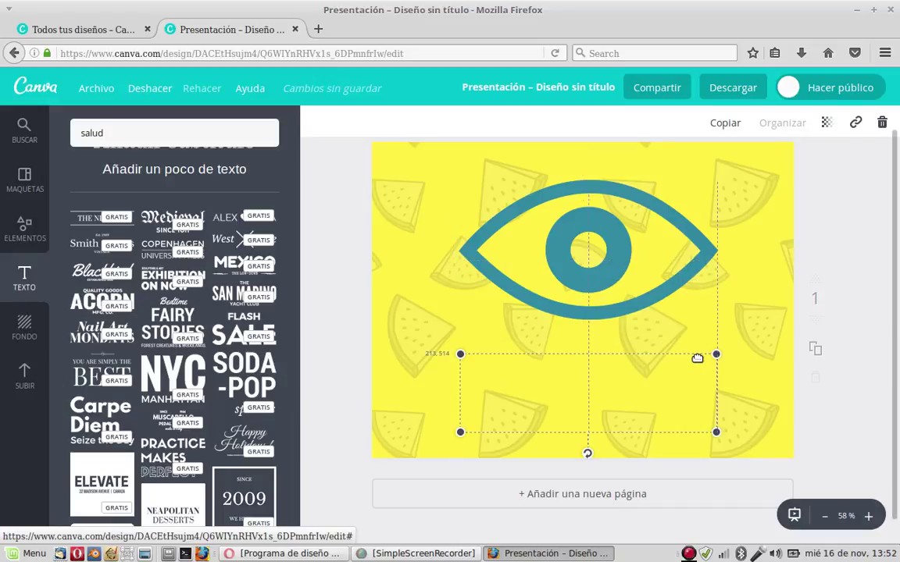
pyautogui.moveTo(616, 402); pyautogui.dragTo(616, 403)
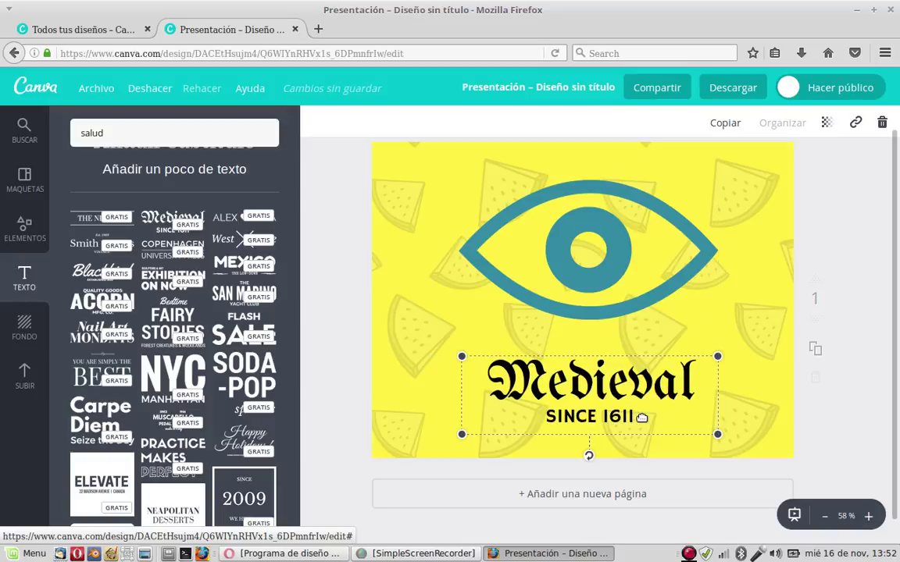
# - Replace the "Medieval" heading text with "Je vous vois"
pyautogui.click(696, 376)
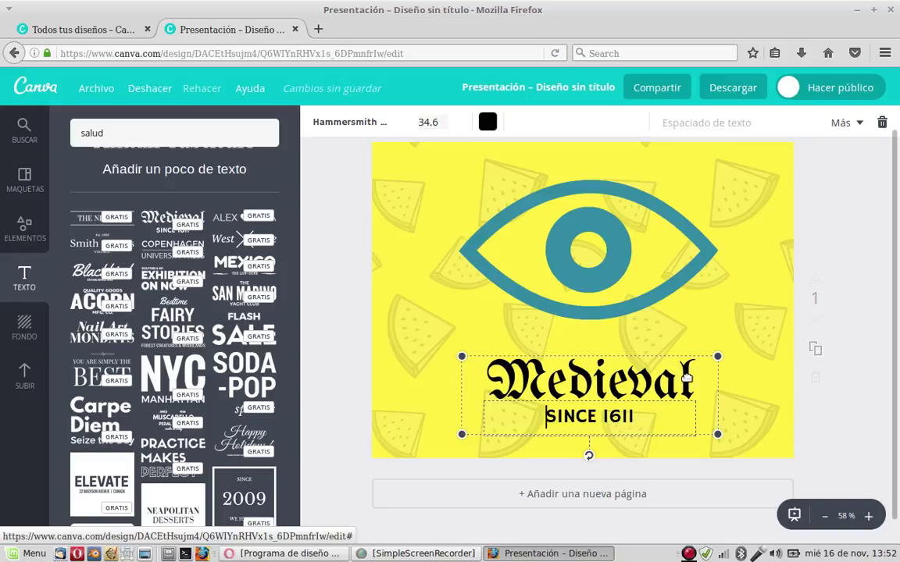
pyautogui.click(695, 379)
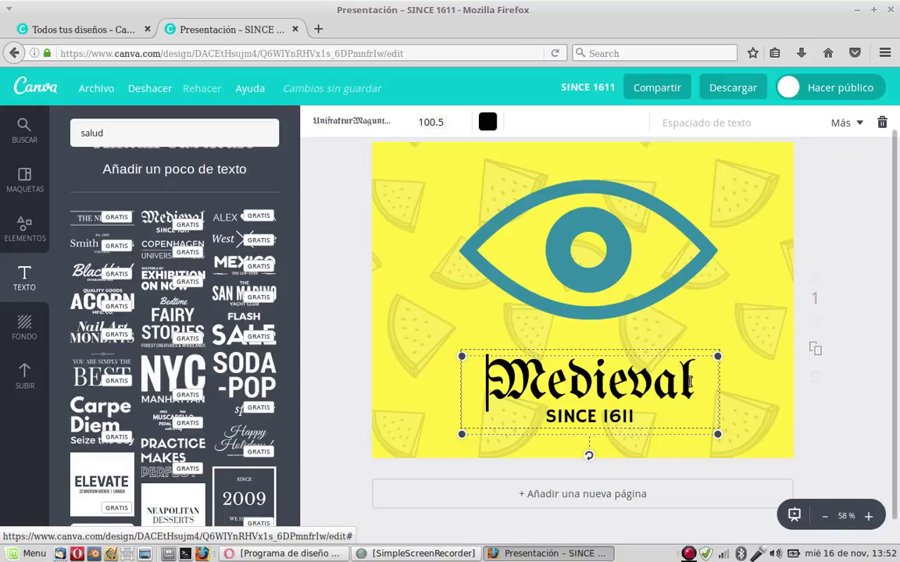
pyautogui.doubleClick(714, 370)
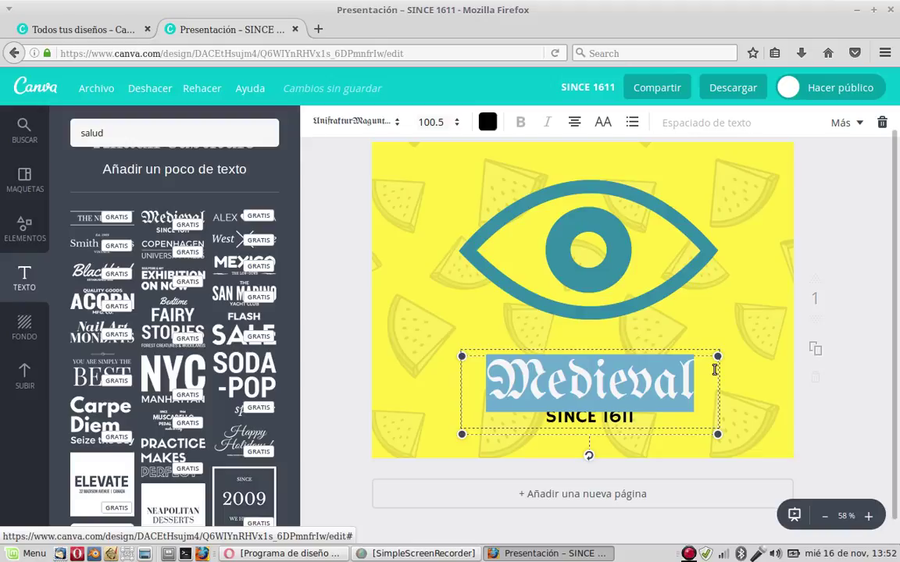
pyautogui.click(714, 370)
pyautogui.press('BackSpace')
pyautogui.press('BackSpace')
pyautogui.press('BackSpace')
pyautogui.press('BackSpace')
pyautogui.press('BackSpace')
pyautogui.press('BackSpace')
pyautogui.press('BackSpace')
pyautogui.press('BackSpace')
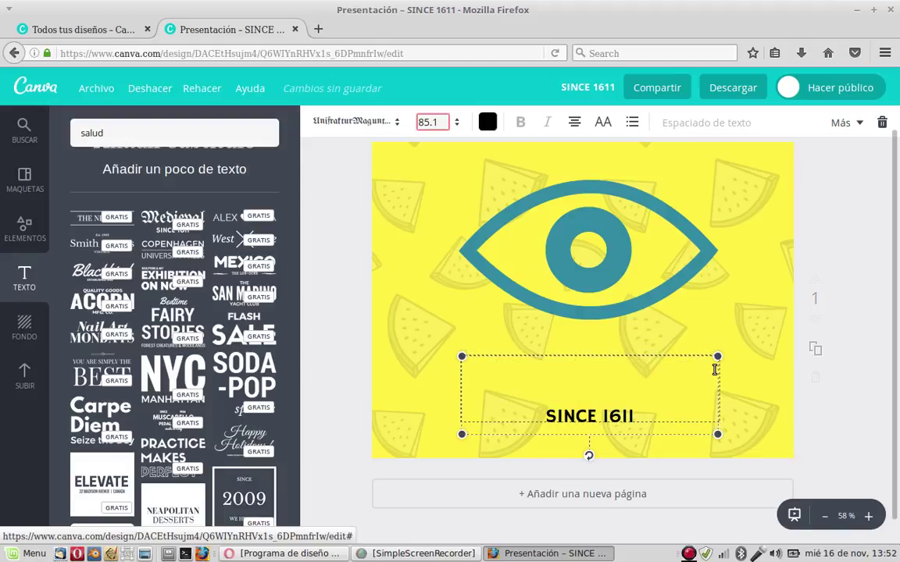
pyautogui.write('Je ')
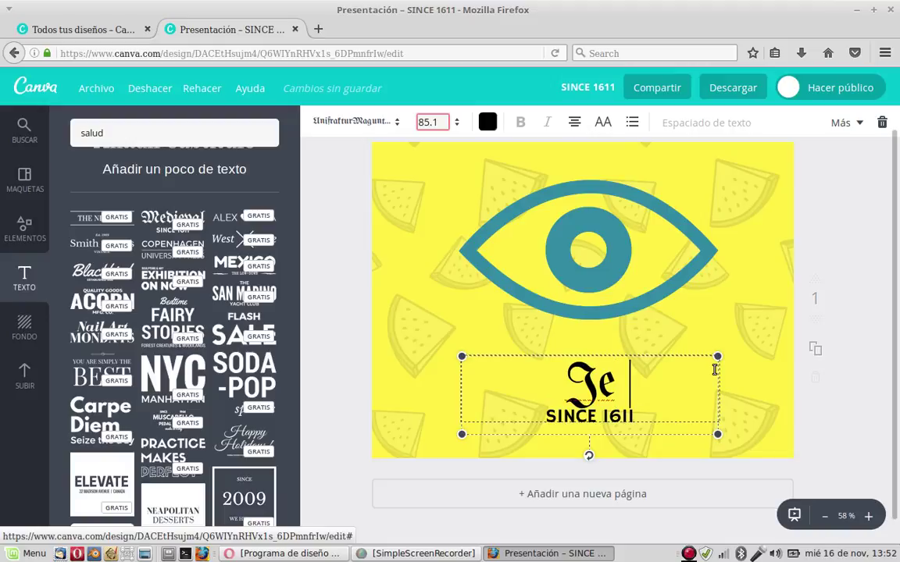
pyautogui.write('vous')
pyautogui.write('vois')
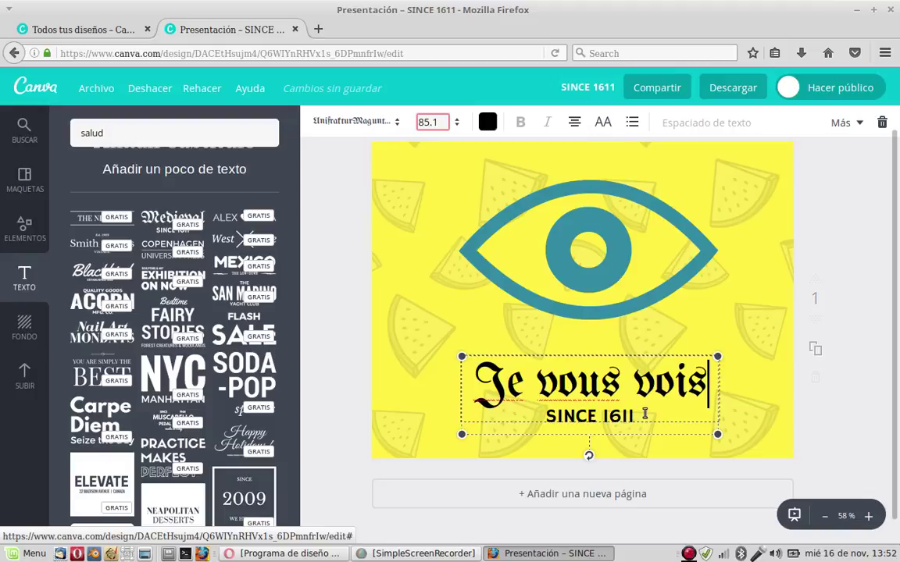
# - Replace the "SINCE 1611" line under the heading with "DEPUIS CE MATIN" and deselect the text
pyautogui.moveTo(637, 413)
pyautogui.mouseDown()
pyautogui.moveTo(577, 414)
pyautogui.moveTo(637, 414)
pyautogui.mouseUp()
pyautogui.click(549, 414)
pyautogui.press('End')
pyautogui.click(617, 428)
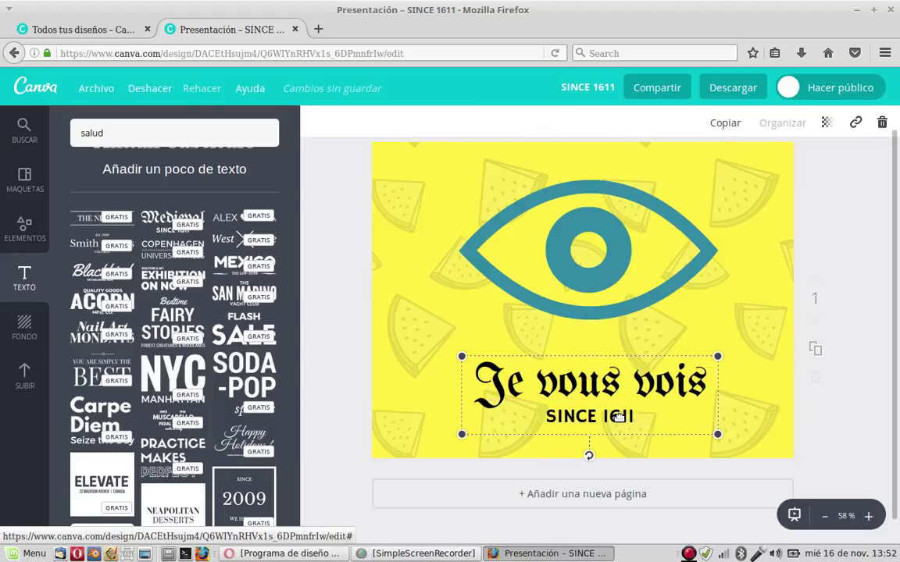
pyautogui.click(631, 418)
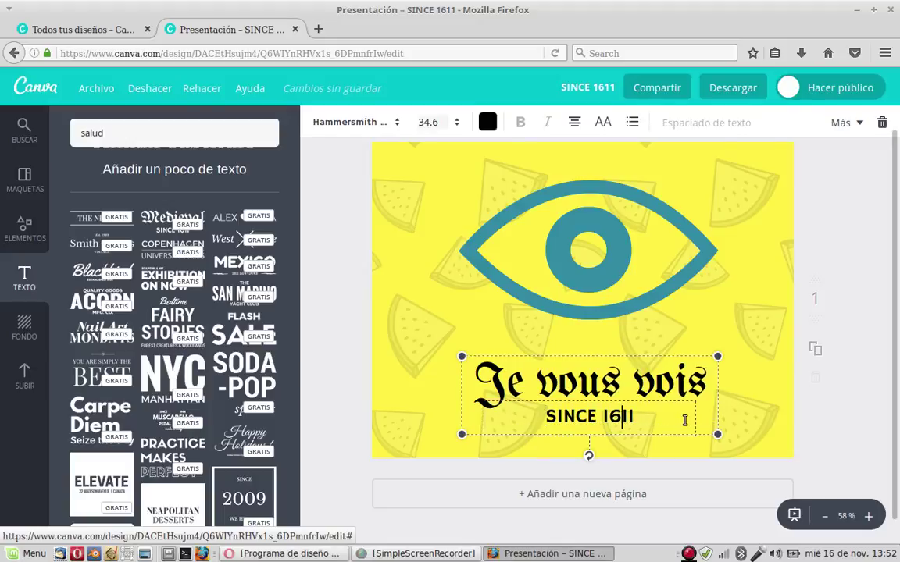
pyautogui.write('1')
pyautogui.press('BackSpace')
pyautogui.press('BackSpace')
pyautogui.press('BackSpace')
pyautogui.press('BackSpace')
pyautogui.press('BackSpace')
pyautogui.press('BackSpace')
pyautogui.press('BackSpace')
pyautogui.press('BackSpace')
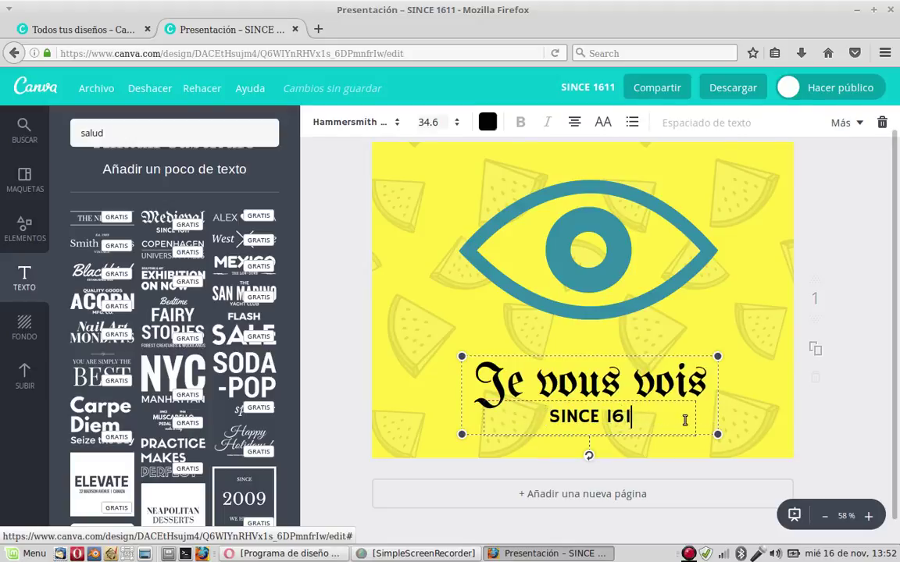
pyautogui.press('BackSpace')
pyautogui.press('BackSpace')
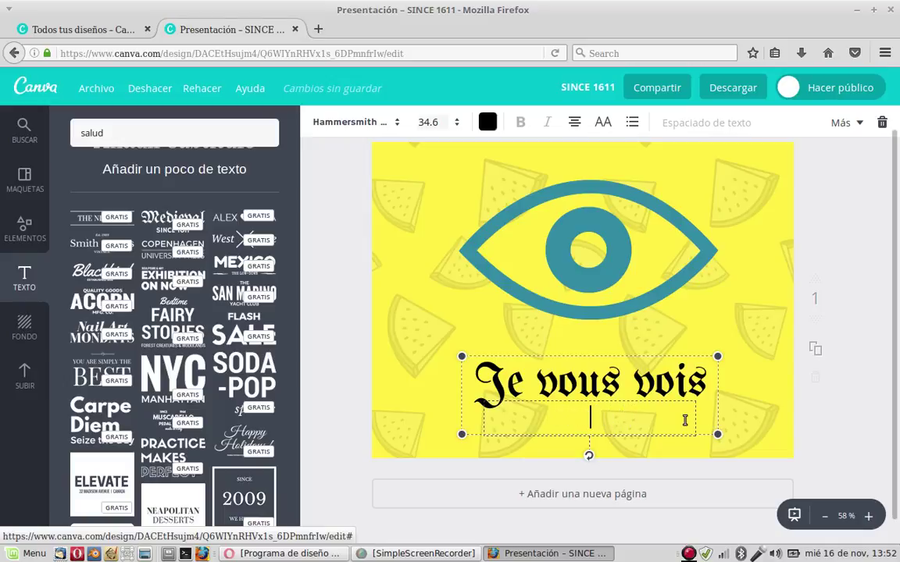
pyautogui.write('DEPU')
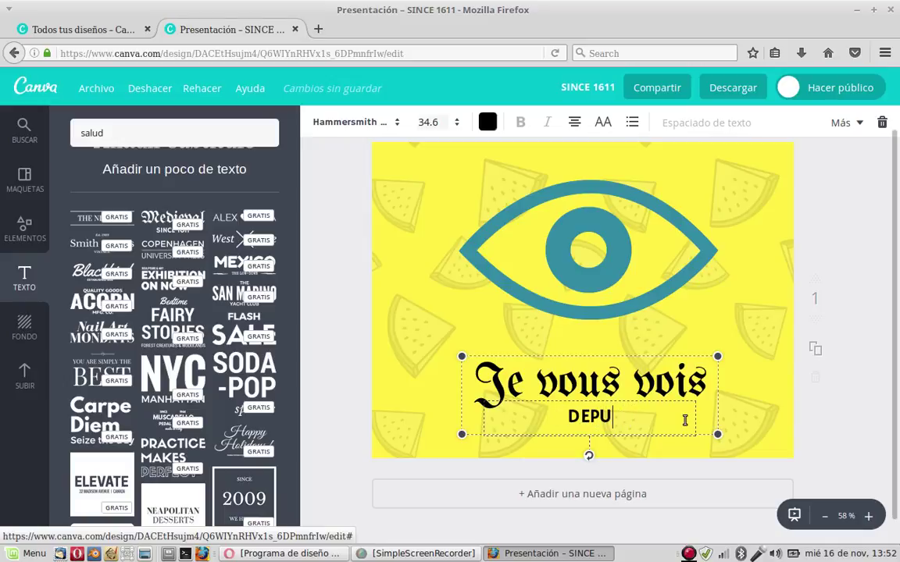
pyautogui.write('IS CE ')
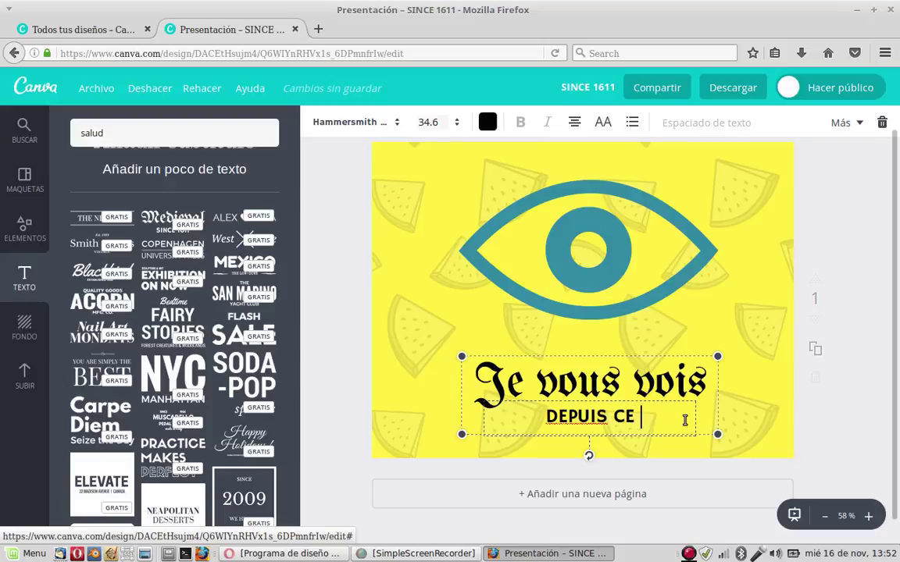
pyautogui.write('MATIN')
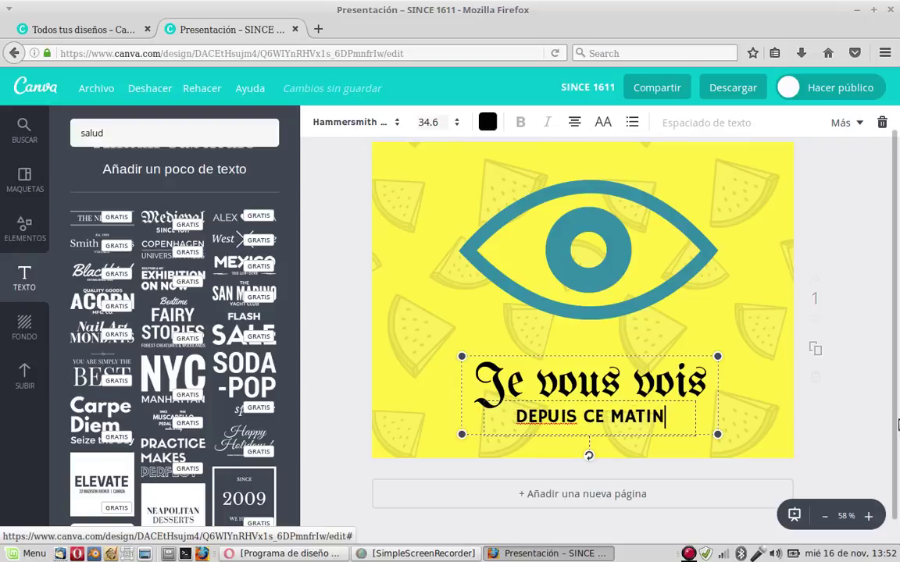
pyautogui.click(875, 242)
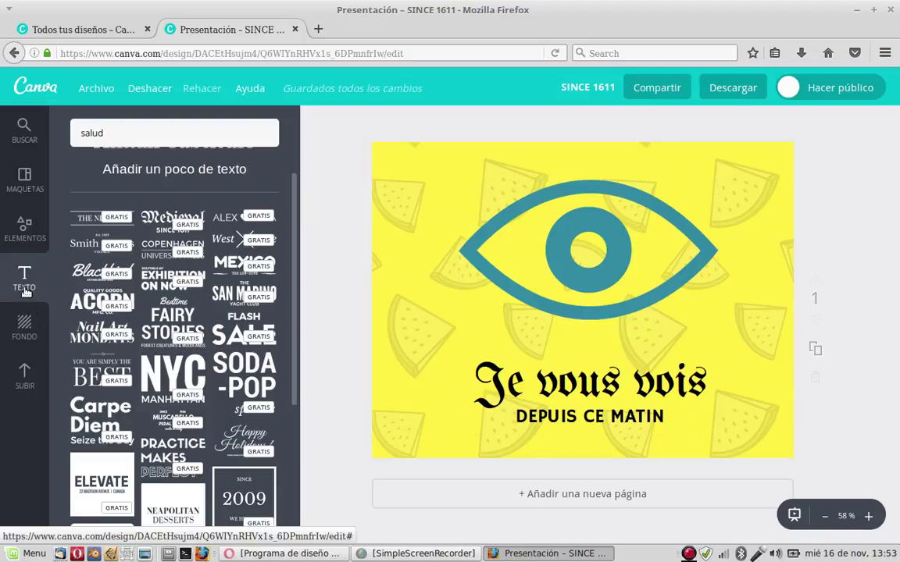
# - Replace the slide background with the free beige pattern of grey fish
pyautogui.click(11, 331)
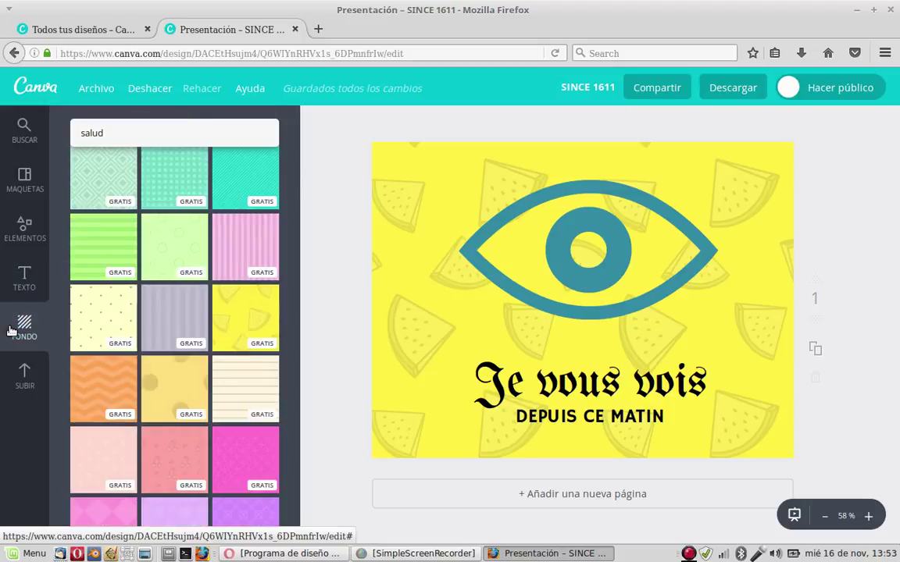
pyautogui.scroll(-3, 260, 361)
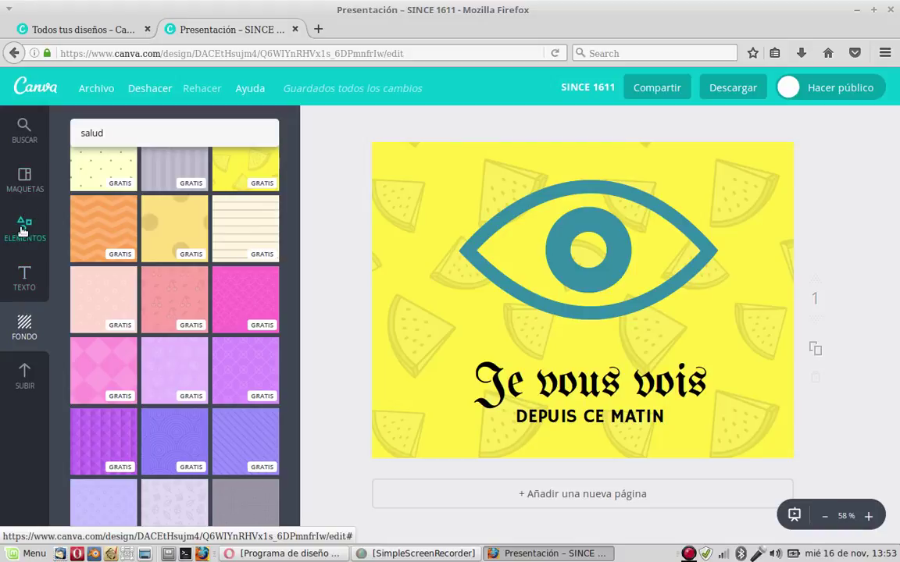
pyautogui.scroll(-2, 215, 351)
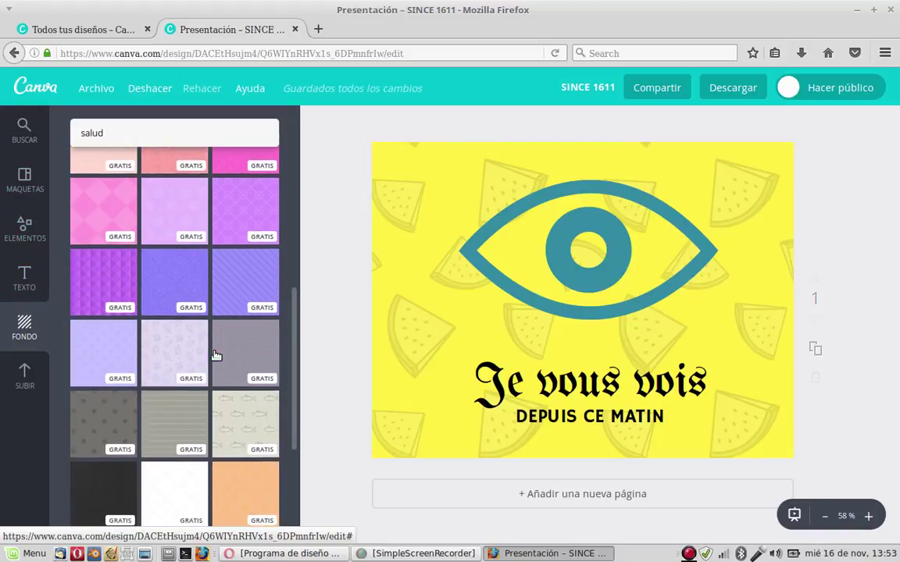
pyautogui.scroll(1, 223, 412)
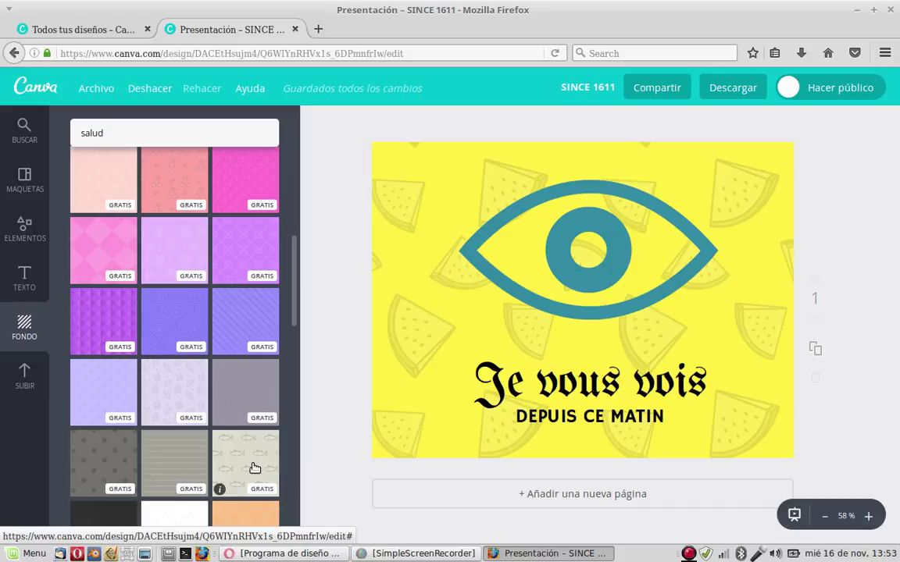
pyautogui.click(254, 467)
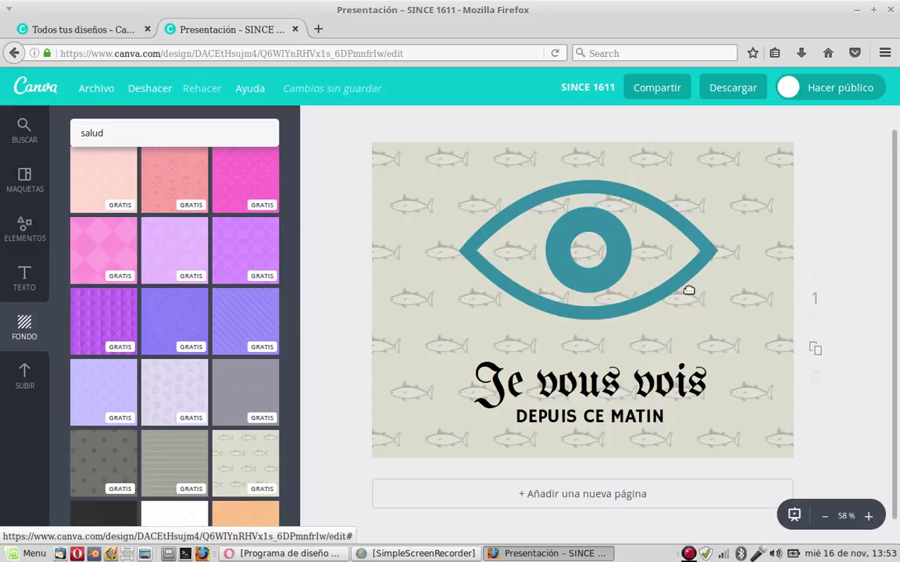
# - Open the design's download options and set the file type to JPG
pyautogui.click(734, 92)
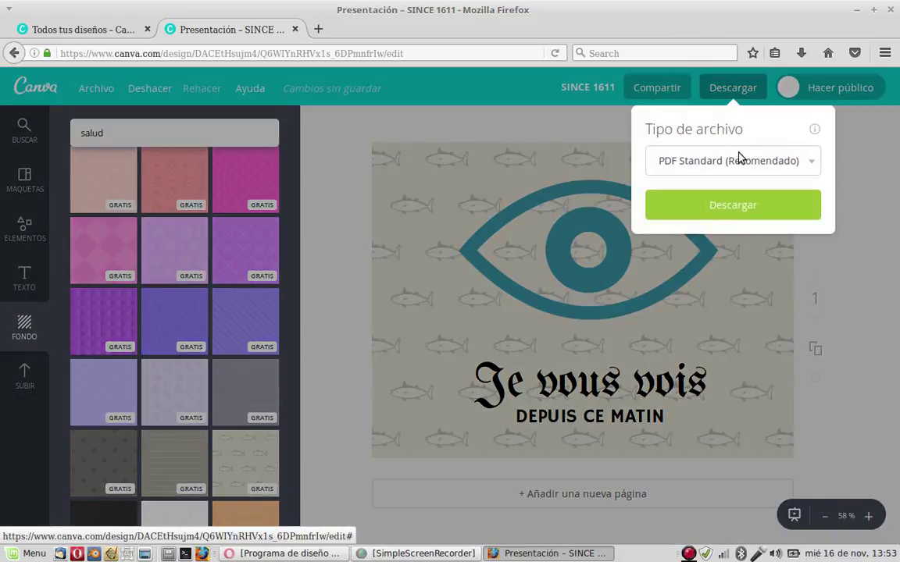
pyautogui.click(809, 162)
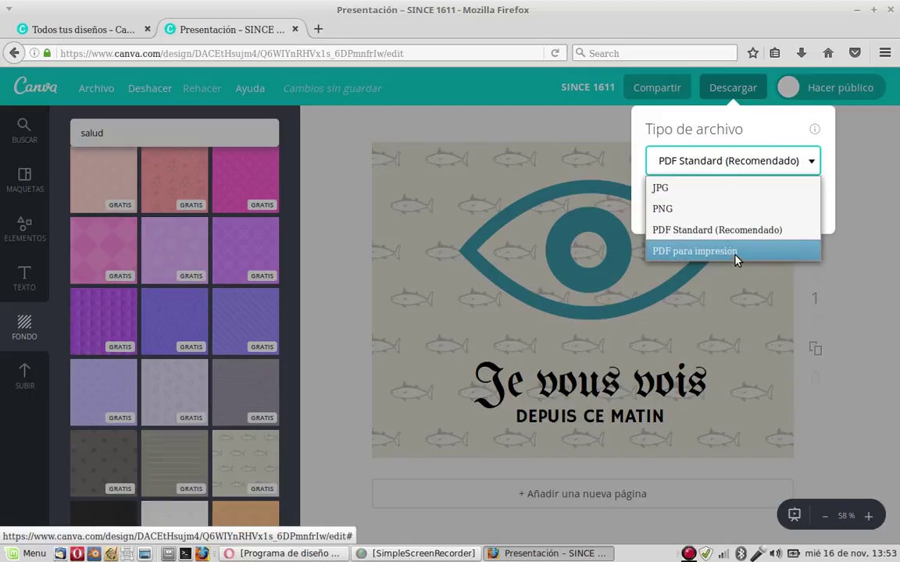
pyautogui.click(700, 190)
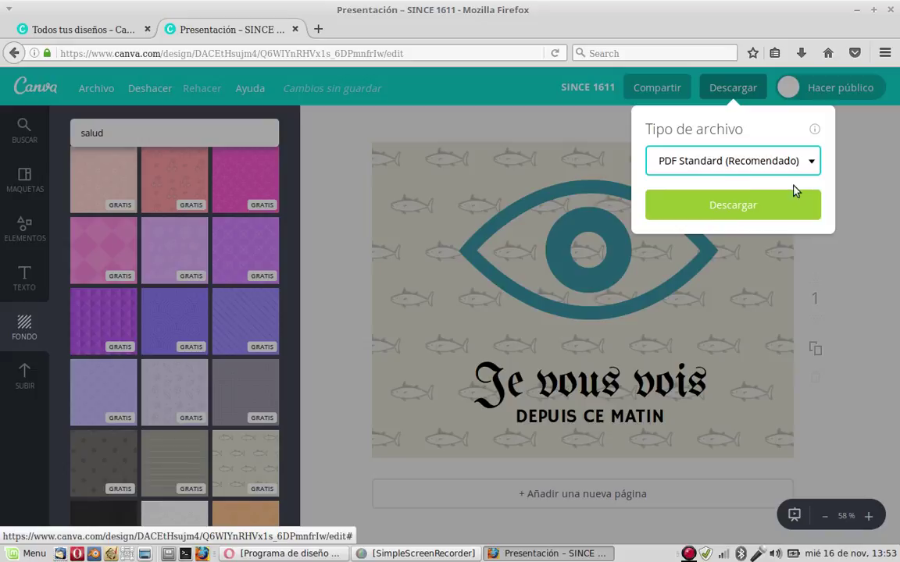
pyautogui.click(739, 209)
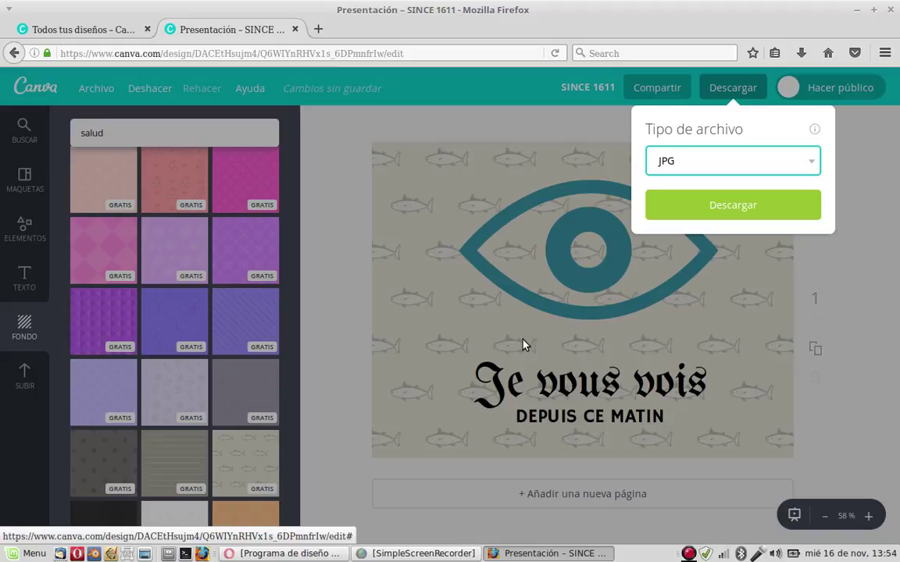
# - Minimise Firefox, switch to Opera and open google.com in a new tab
pyautogui.click(550, 552)
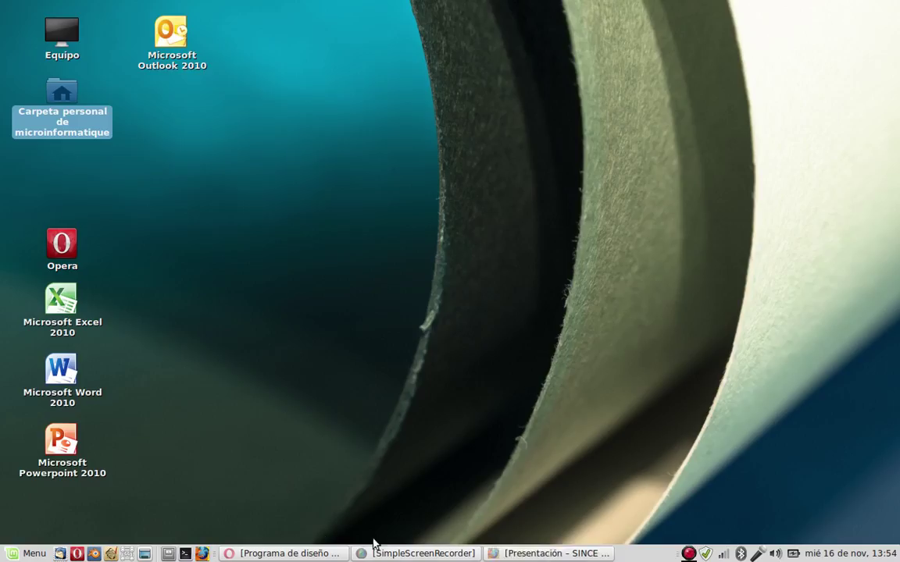
pyautogui.click(290, 553)
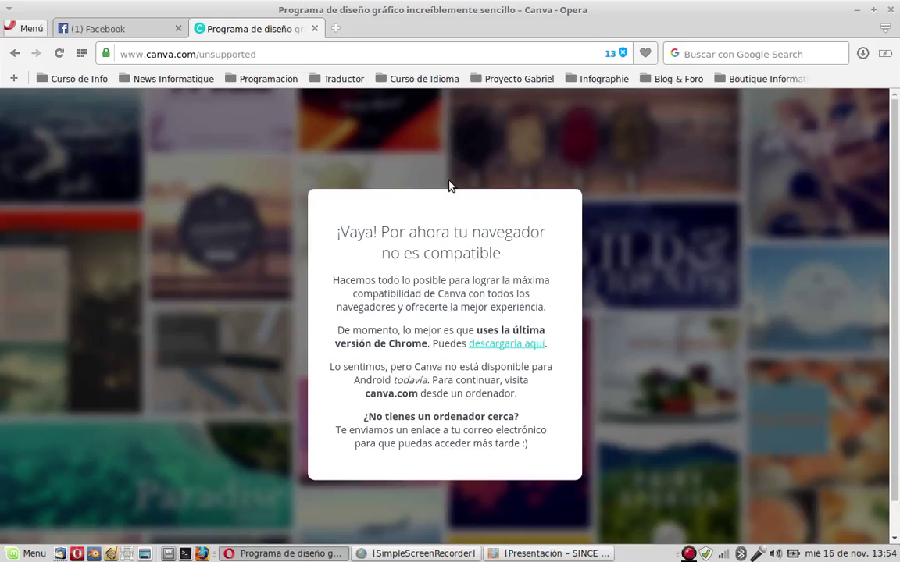
pyautogui.click(335, 29)
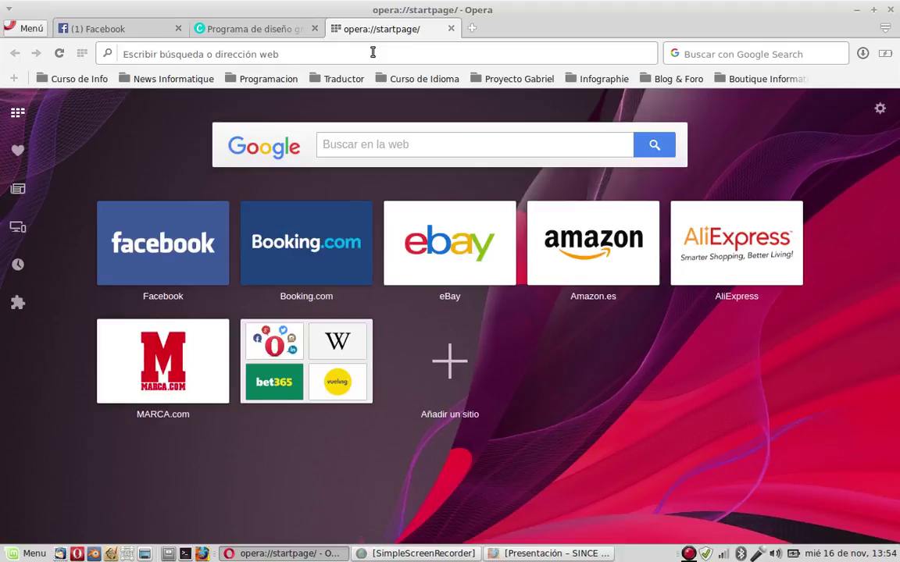
pyautogui.write('google.com')
pyautogui.press('Return')
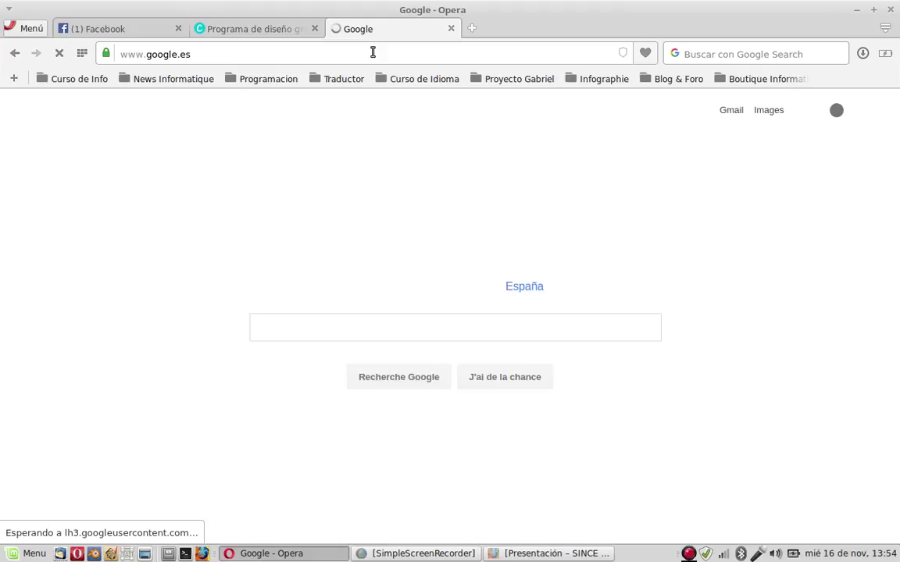
# - Search Google for "Blender Openshot Canva"
pyautogui.click(398, 337)
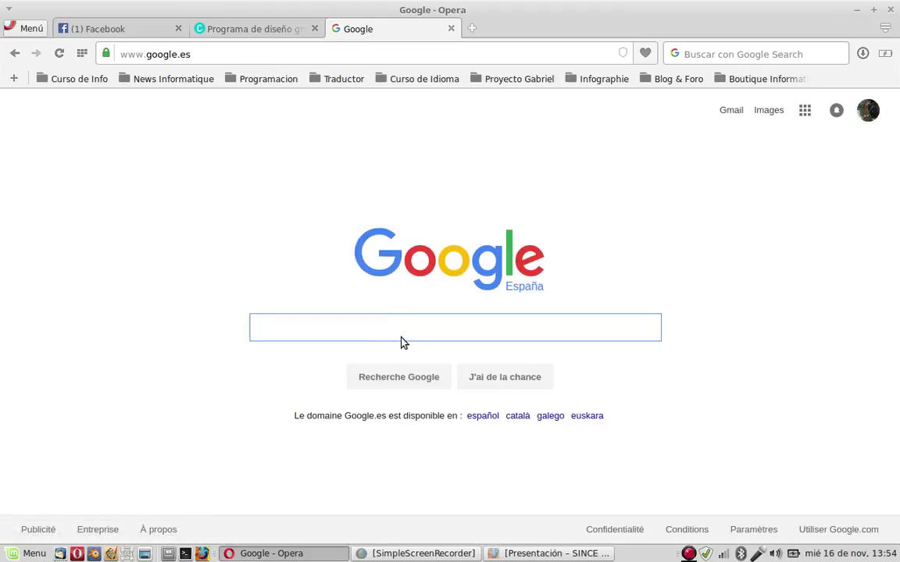
pyautogui.write('Blender ')
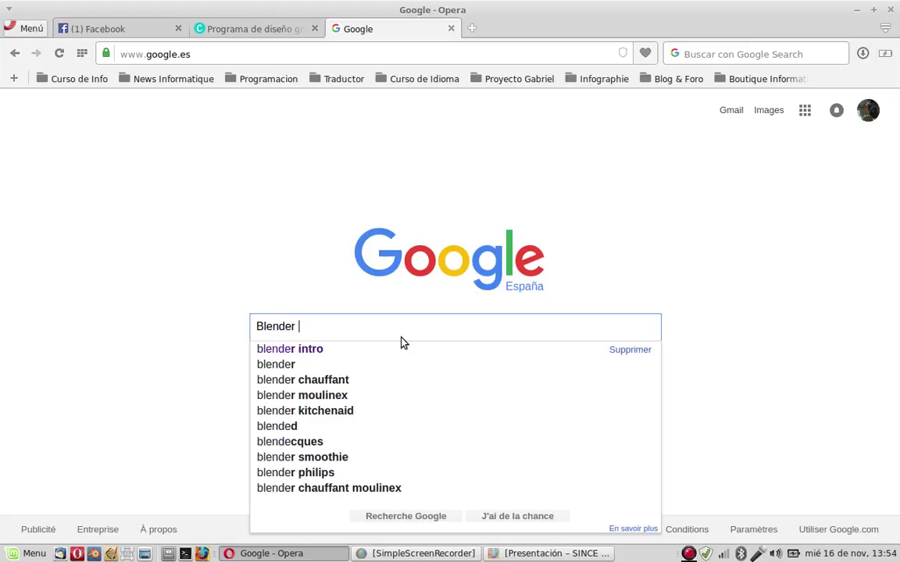
pyautogui.write('Open')
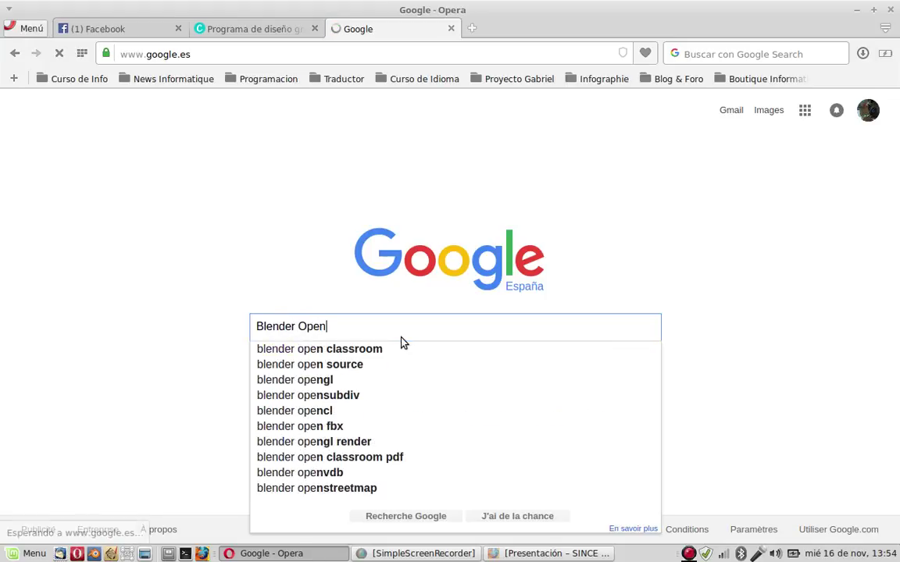
pyautogui.write('shot C')
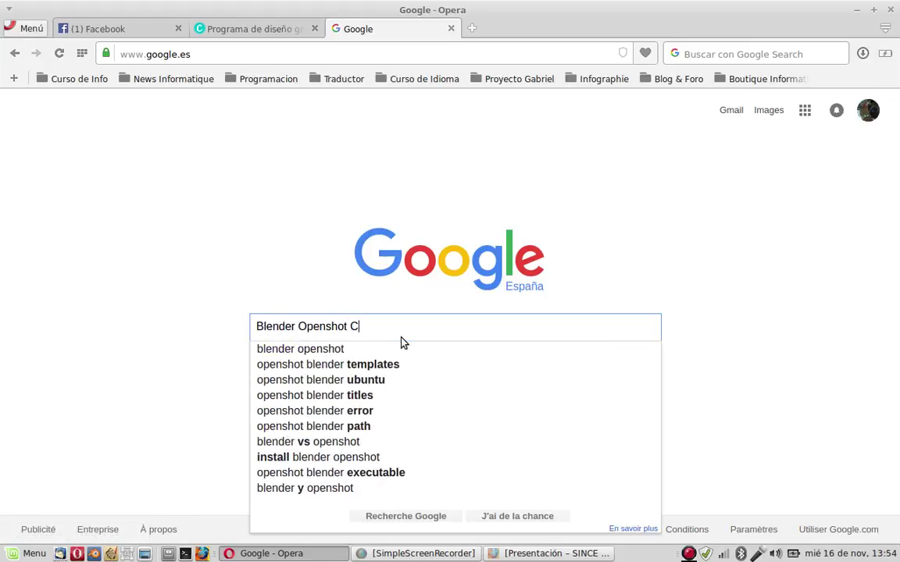
pyautogui.write('anva')
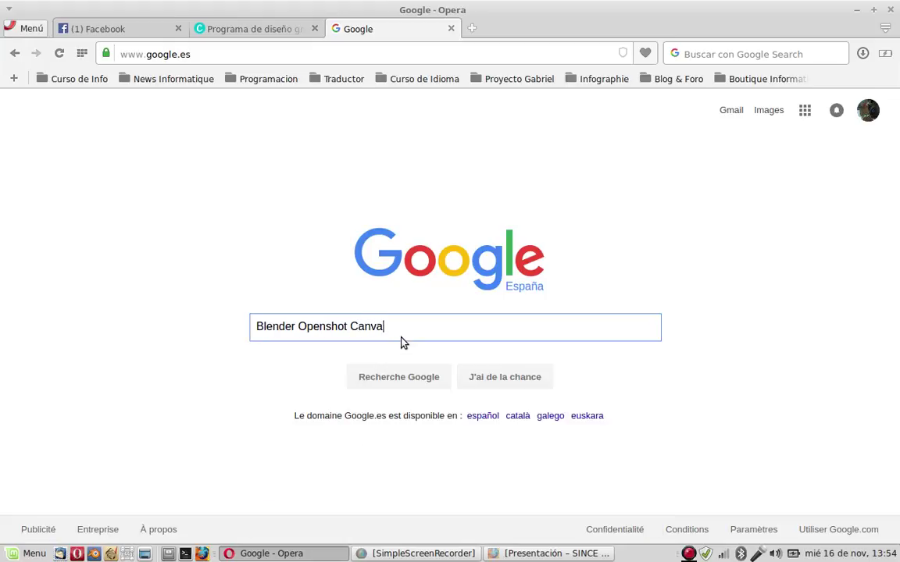
pyautogui.press('Return')
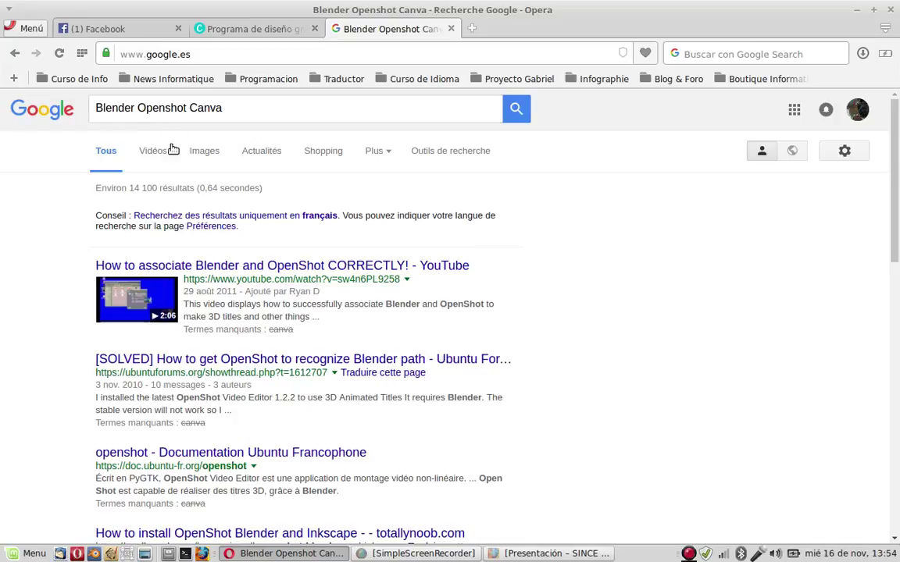
# - Show the image results for the search and browse through the Blender and OpenShot pictures
pyautogui.click(211, 146)
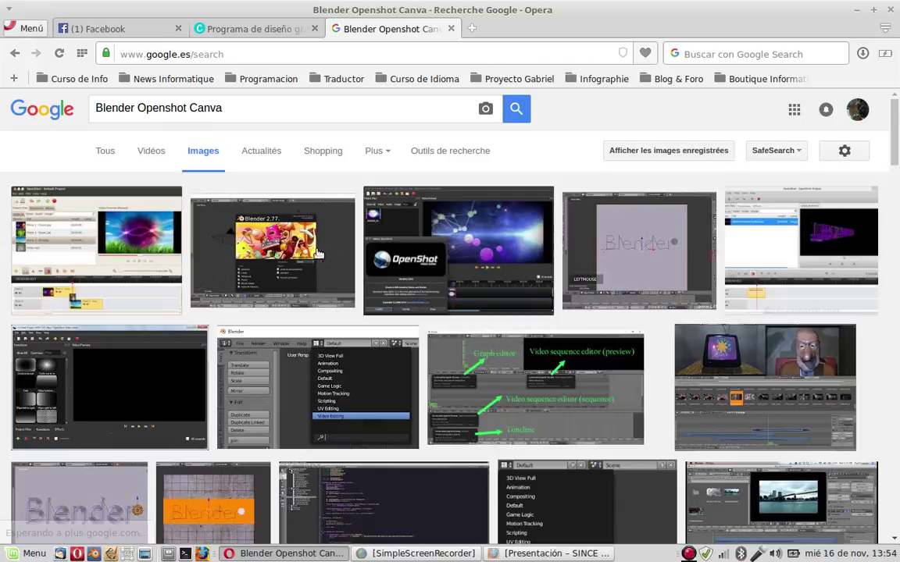
pyautogui.scroll(-5, 332, 299)
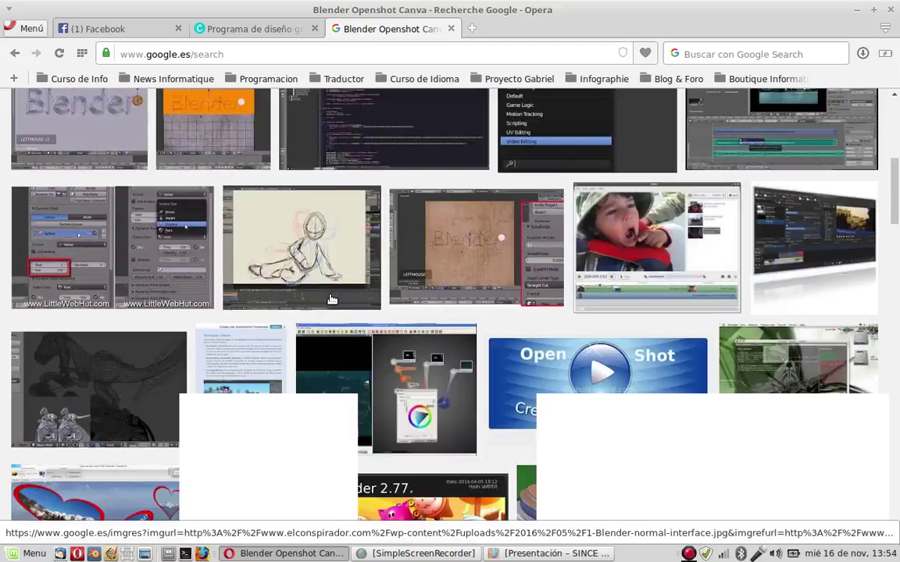
pyautogui.scroll(-4, 332, 297)
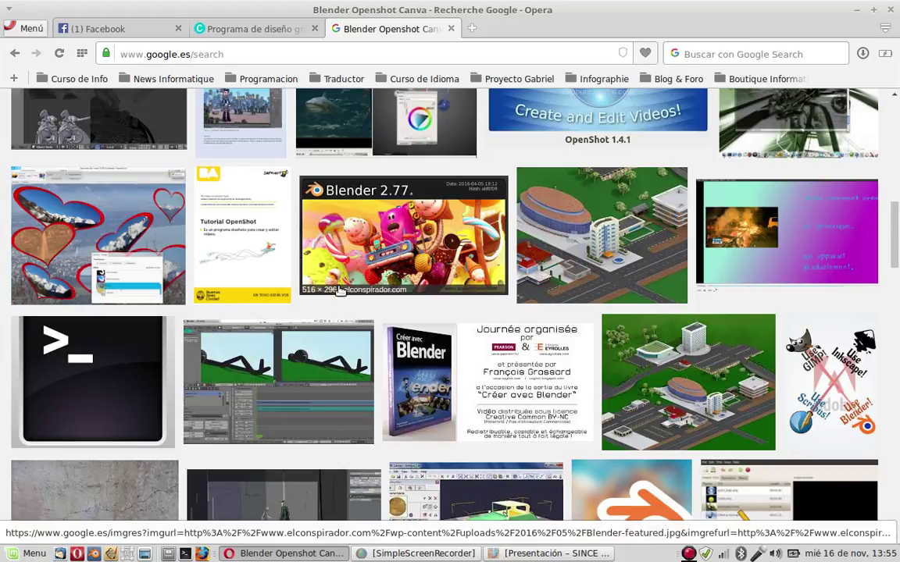
pyautogui.click(256, 57)
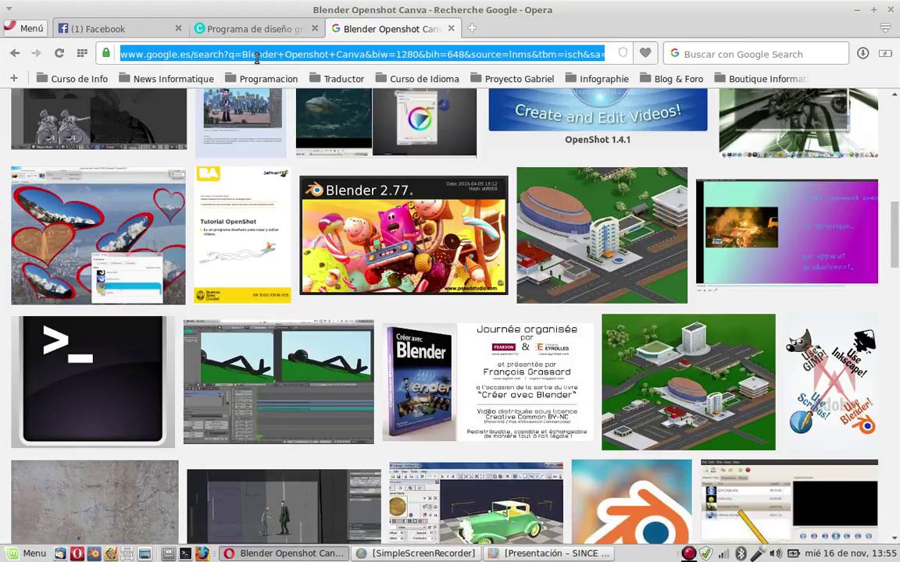
pyautogui.write('g')
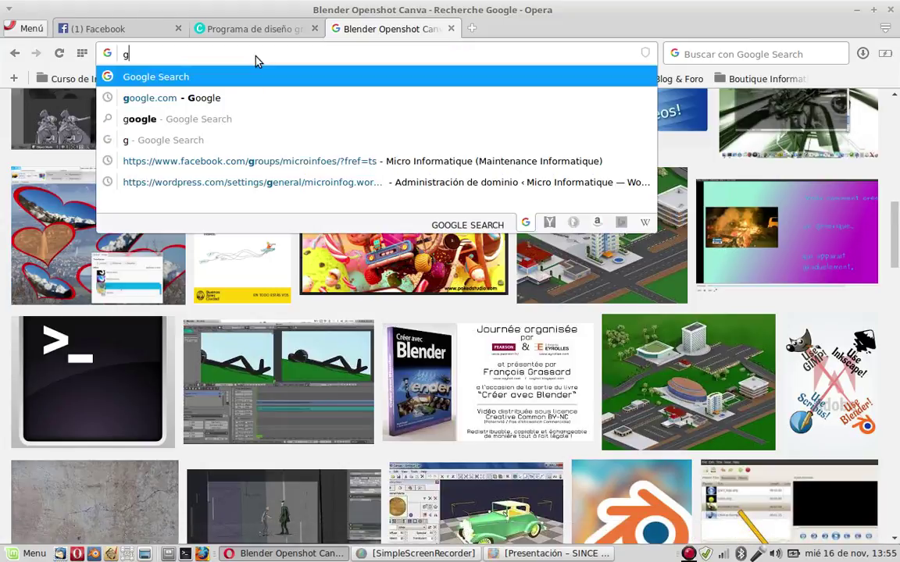
pyautogui.press('BackSpace')
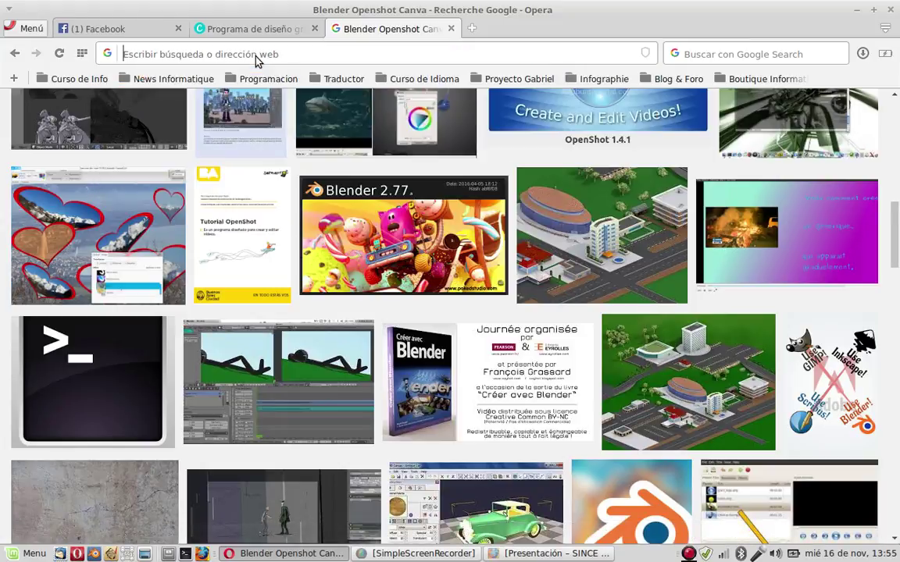
# - Open the bookmarked Spanish Wikipedia search page and look up the "blender" article
pyautogui.click(513, 79)
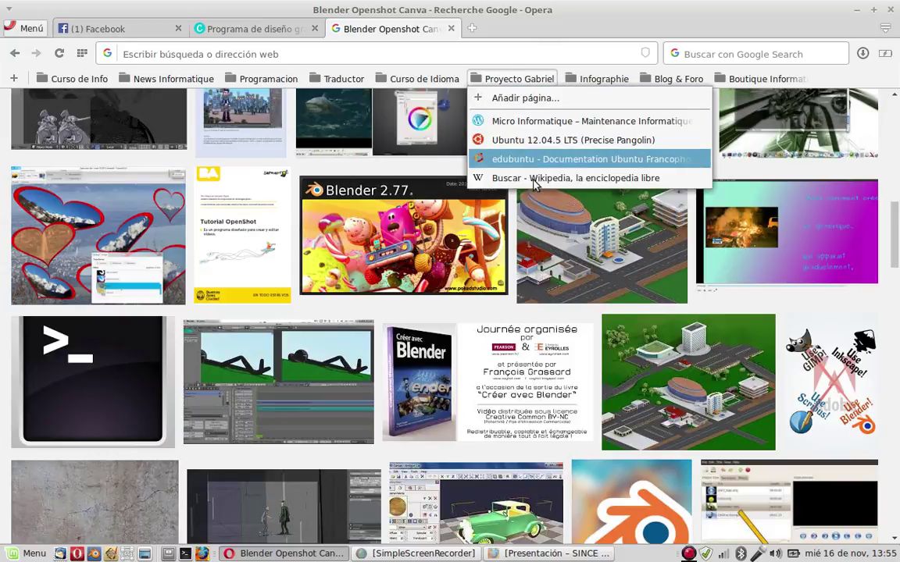
pyautogui.click(482, 159)
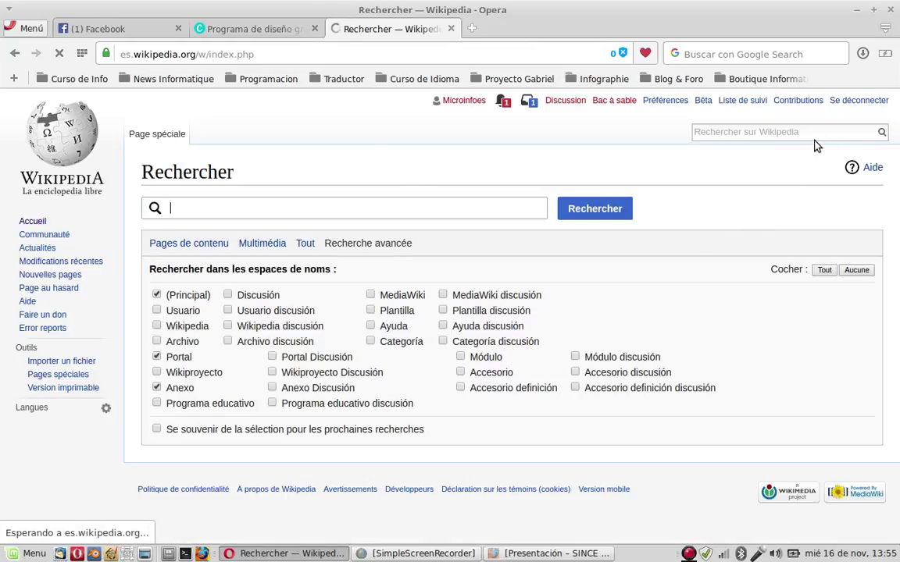
pyautogui.click(822, 126)
pyautogui.write('b')
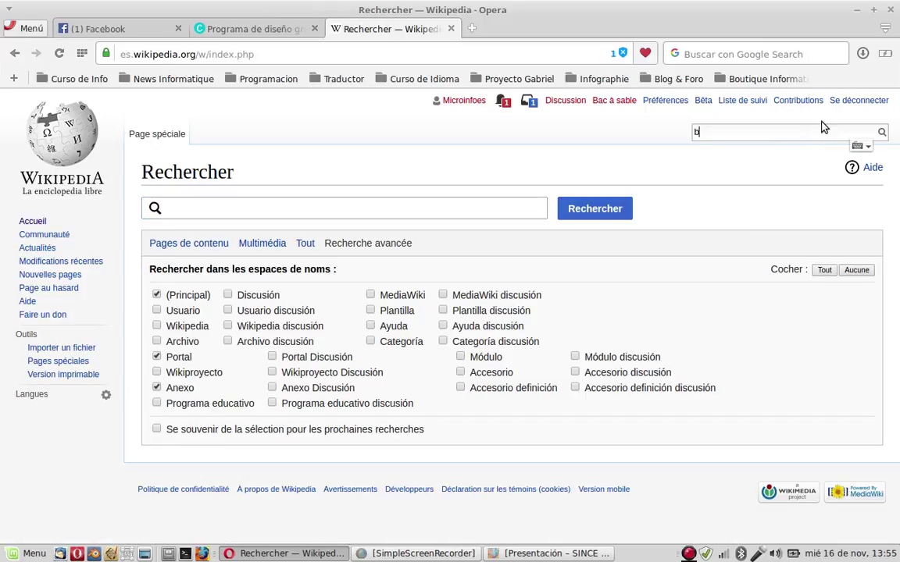
pyautogui.write('lender')
pyautogui.press('Return')
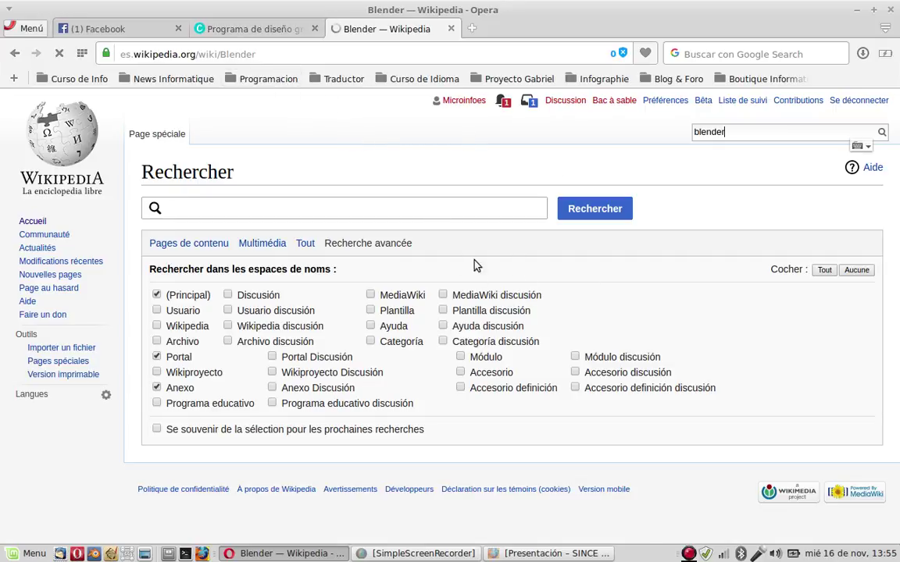
# - Examine the Blender article's introduction, table of contents, general information box and list of other languages
pyautogui.scroll(-2, 882, 245)
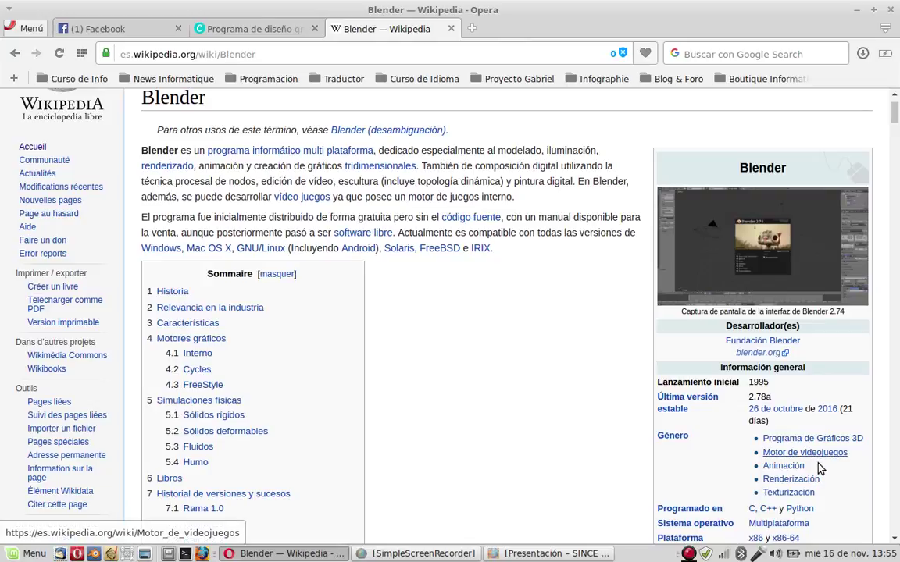
pyautogui.scroll(-4, 820, 467)
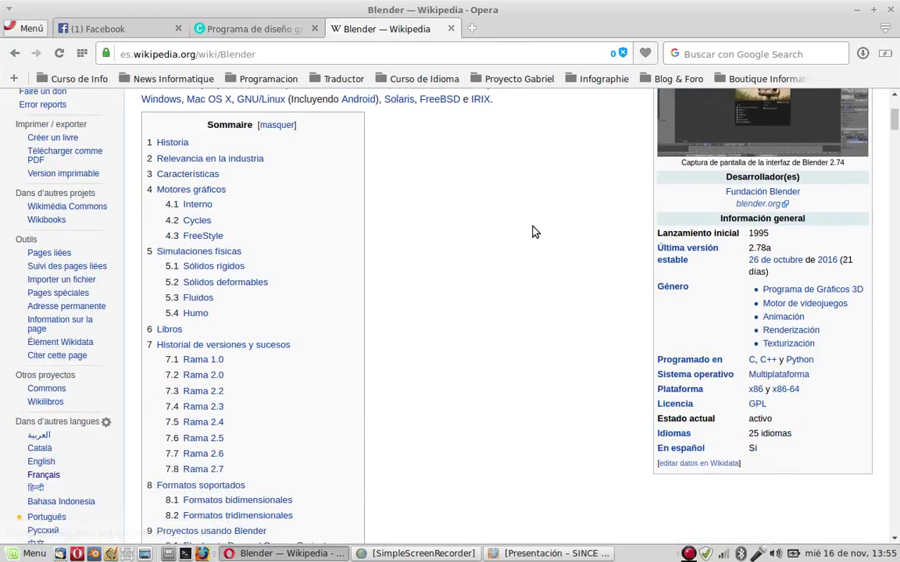
pyautogui.scroll(6, 532, 222)
pyautogui.scroll(-1, 532, 207)
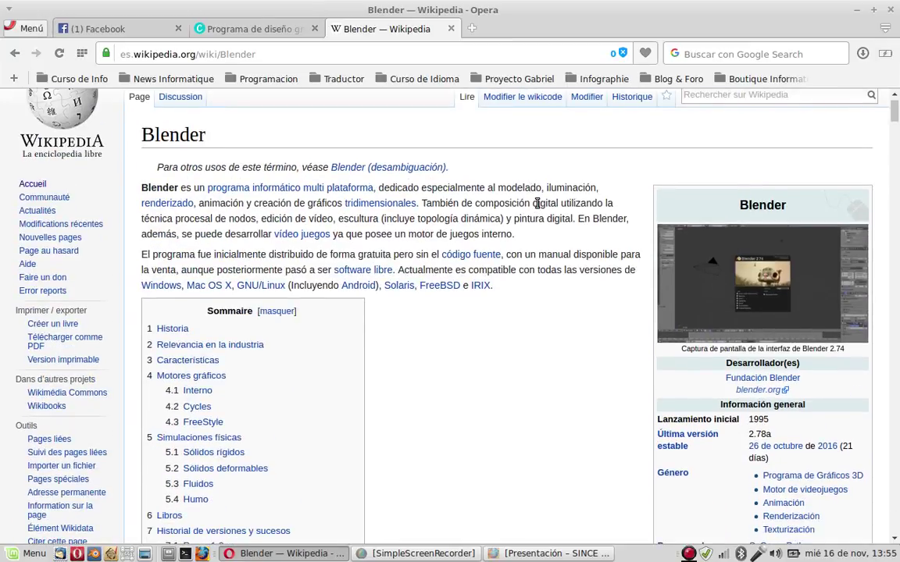
pyautogui.scroll(1, 538, 203)
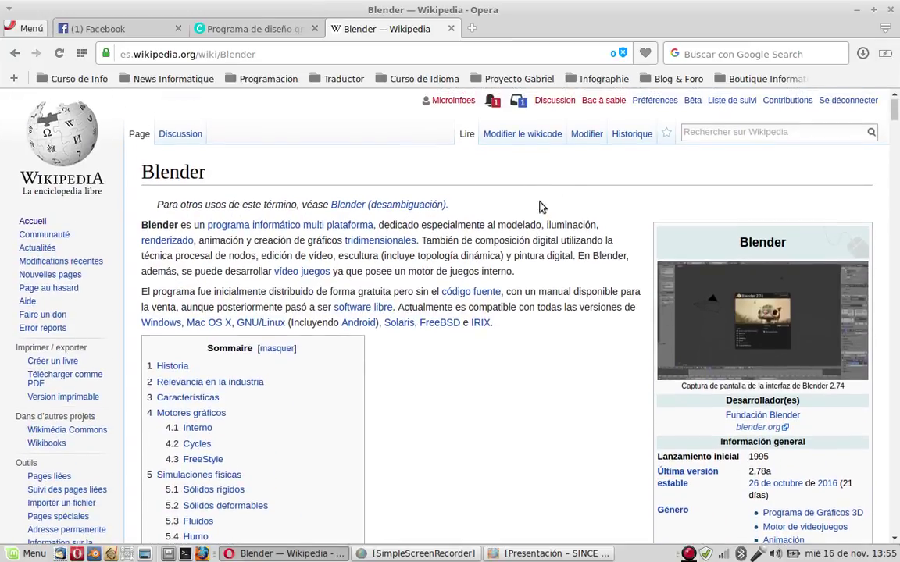
pyautogui.scroll(-5, 539, 207)
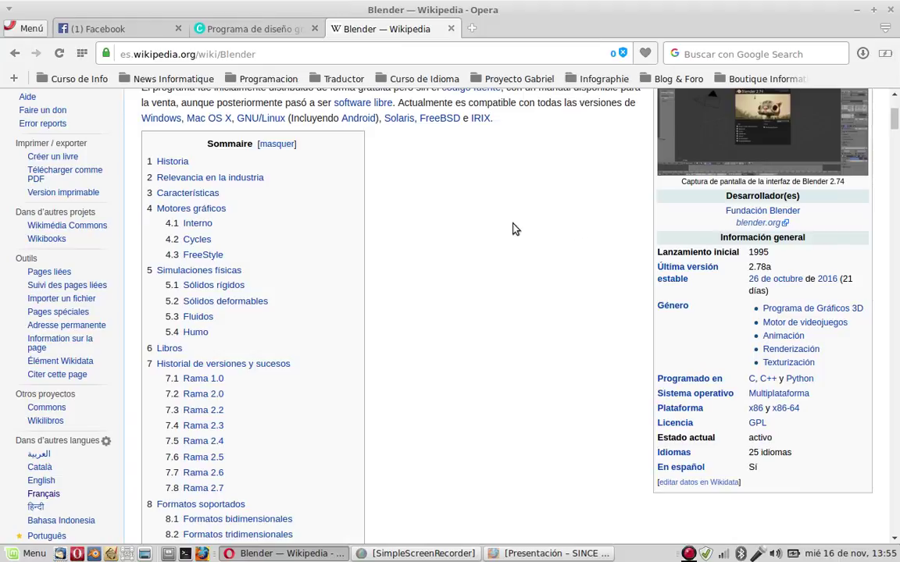
pyautogui.scroll(-1, 763, 451)
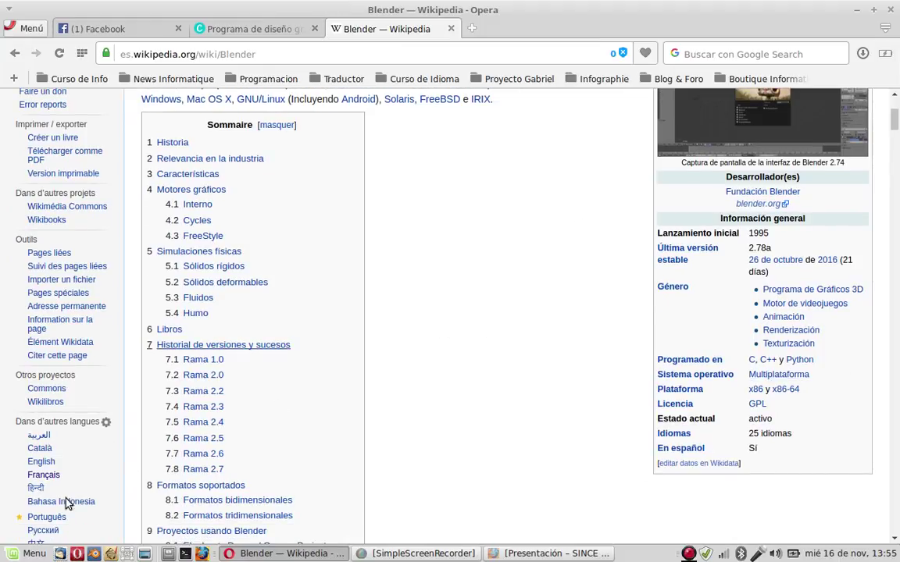
pyautogui.click(45, 475)
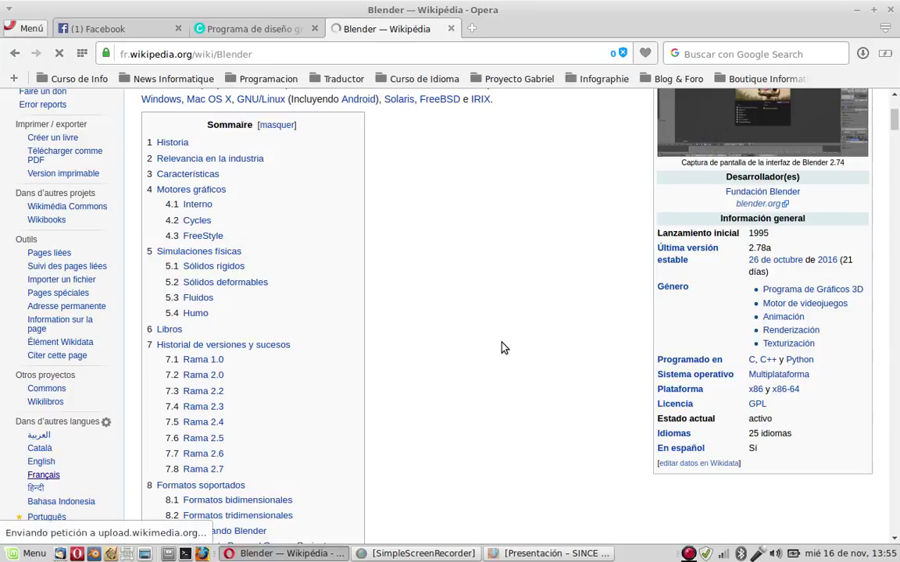
pyautogui.scroll(-5, 641, 208)
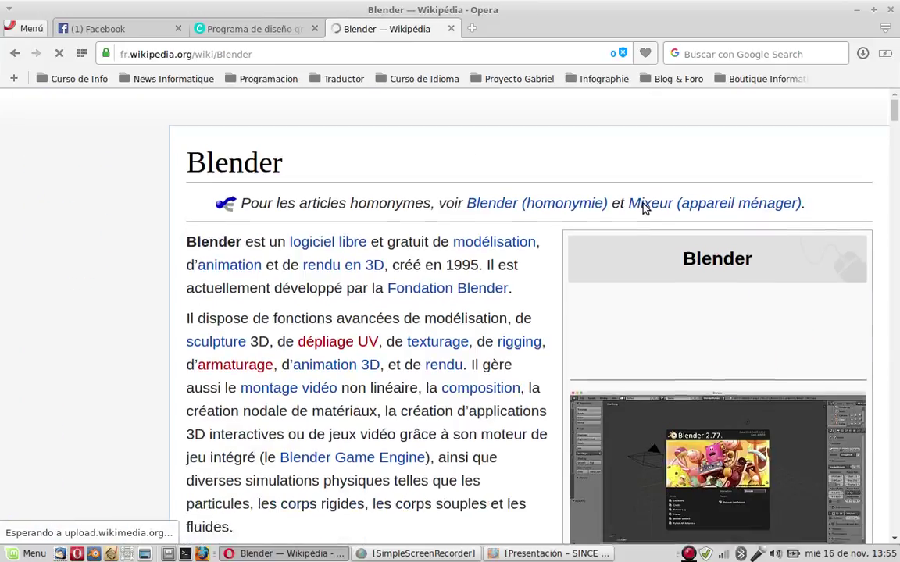
pyautogui.scroll(4, 641, 211)
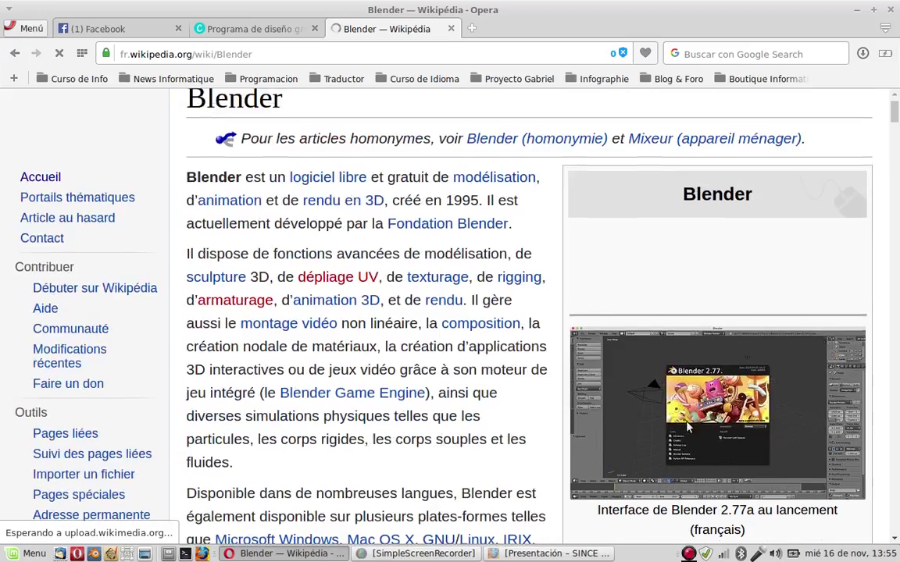
pyautogui.scroll(1, 665, 316)
pyautogui.scroll(-2, 660, 306)
pyautogui.scroll(-7, 659, 305)
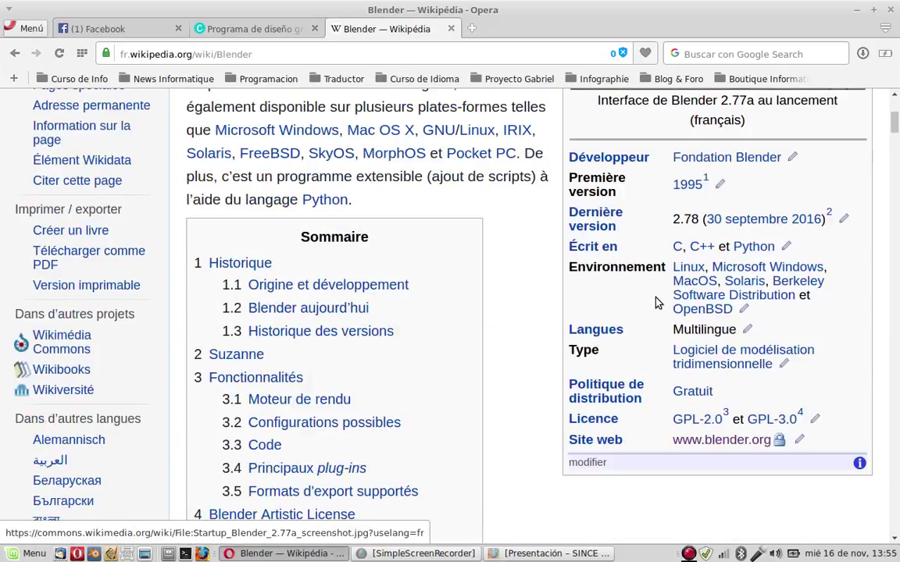
pyautogui.click(701, 442)
# - Try to load the Canva site by removing "/unsupported" from its address, checking the Blender site while it loads
pyautogui.click(258, 29)
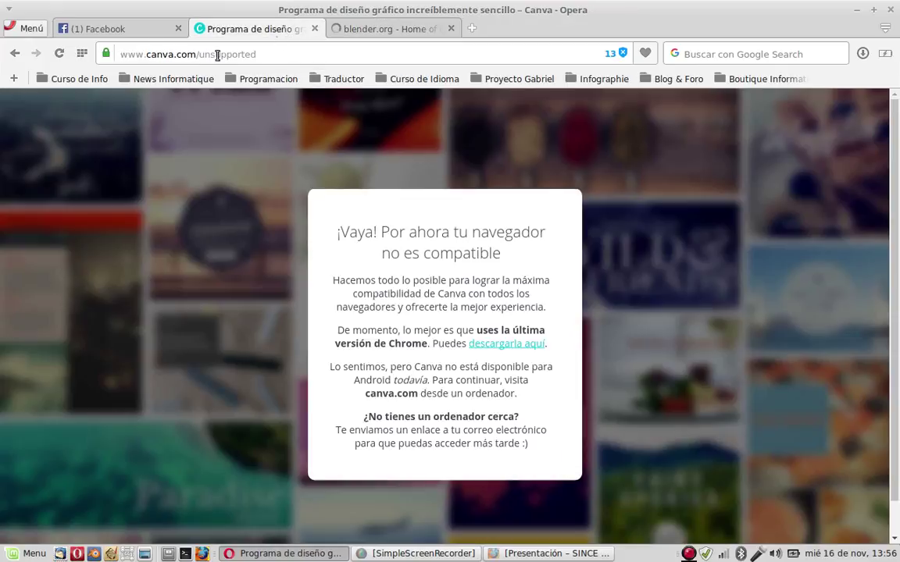
pyautogui.moveTo(197, 54); pyautogui.dragTo(303, 54)
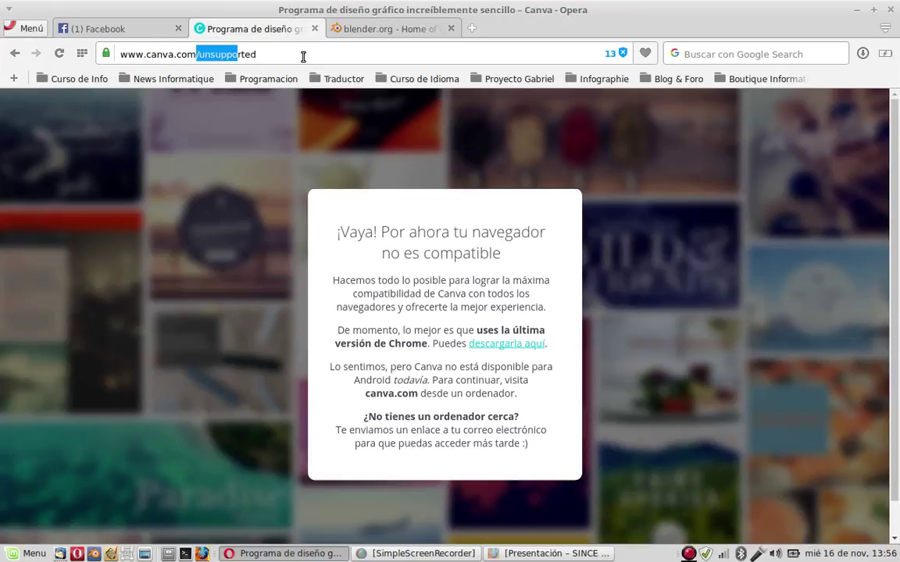
pyautogui.press('BackSpace')
pyautogui.press('Return')
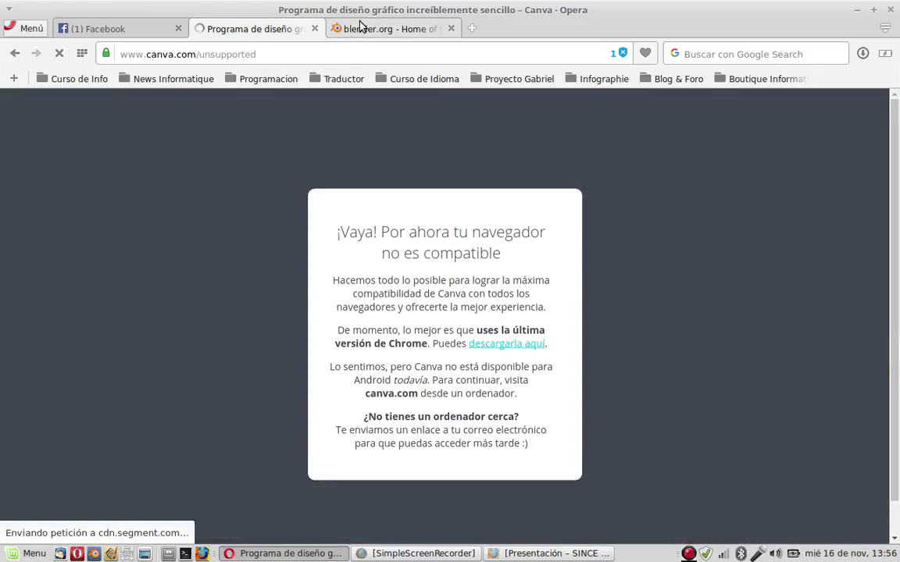
pyautogui.click(361, 28)
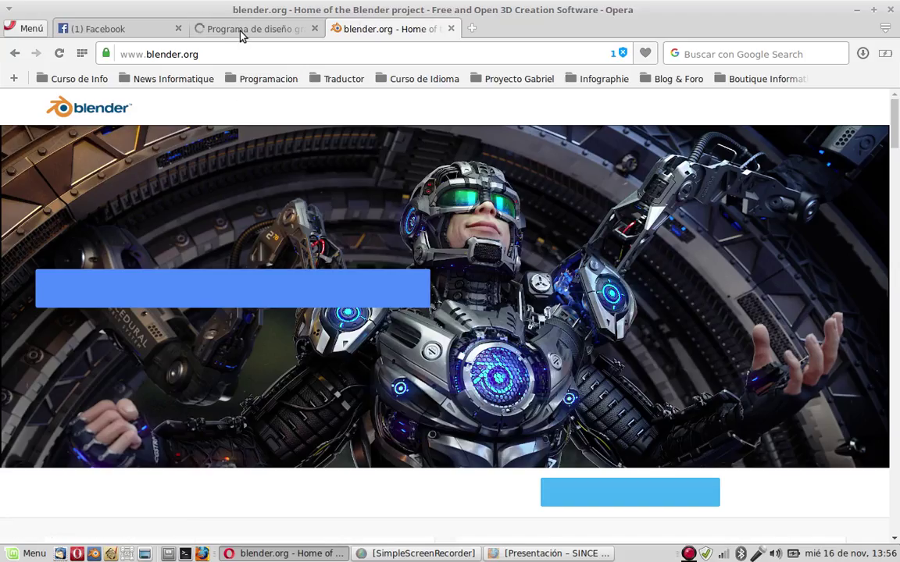
pyautogui.click(242, 29)
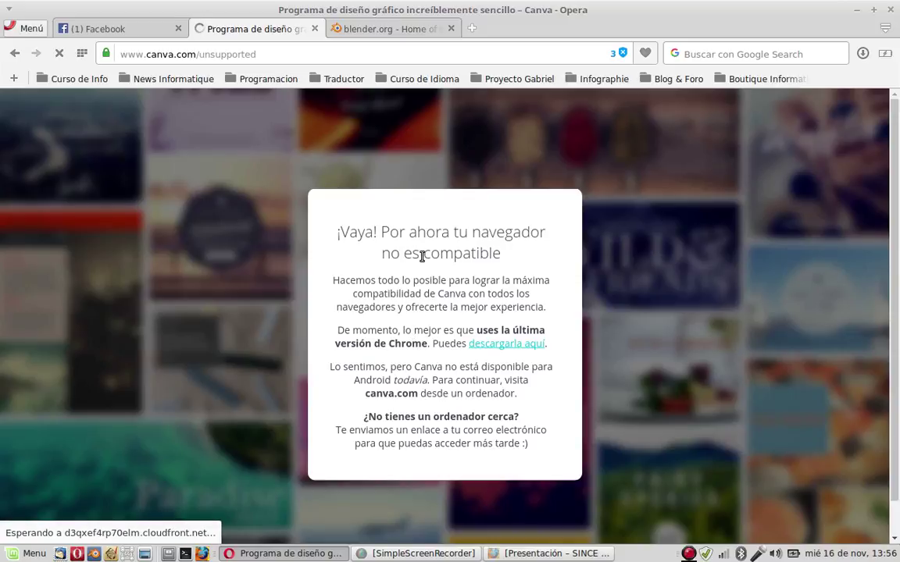
pyautogui.click(344, 29)
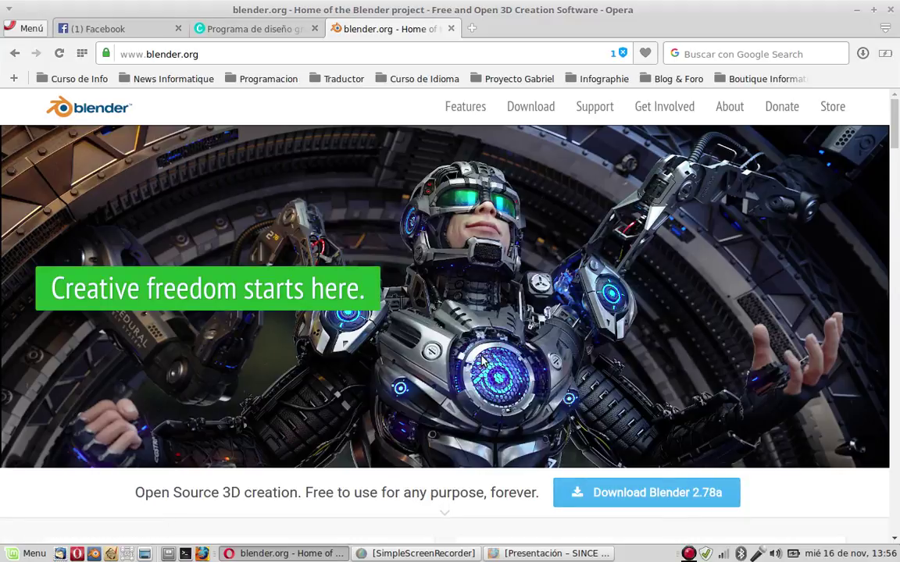
# - Look up the OpenShot article from the bookmarked Spanish Wikipedia search page in a new tab and follow its openshot.org link
pyautogui.click(473, 31)
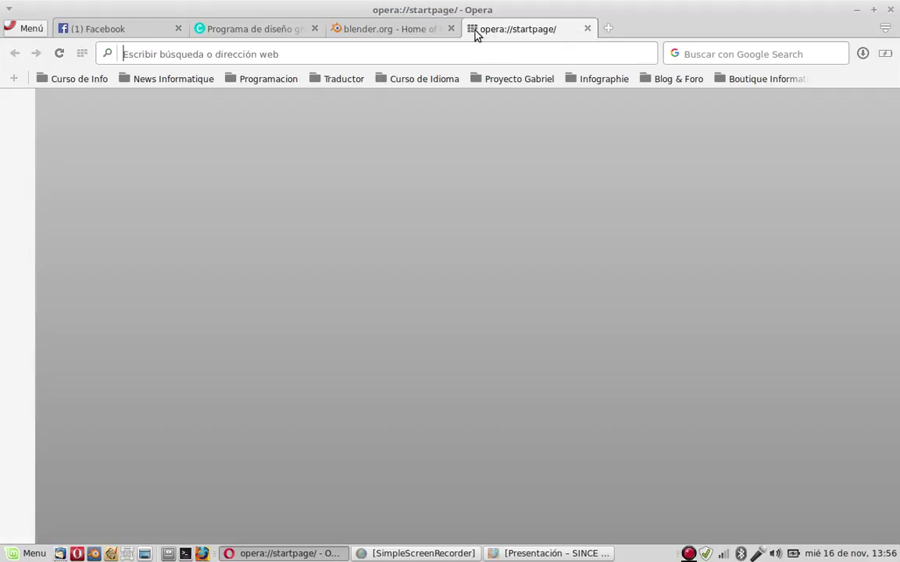
pyautogui.click(516, 79)
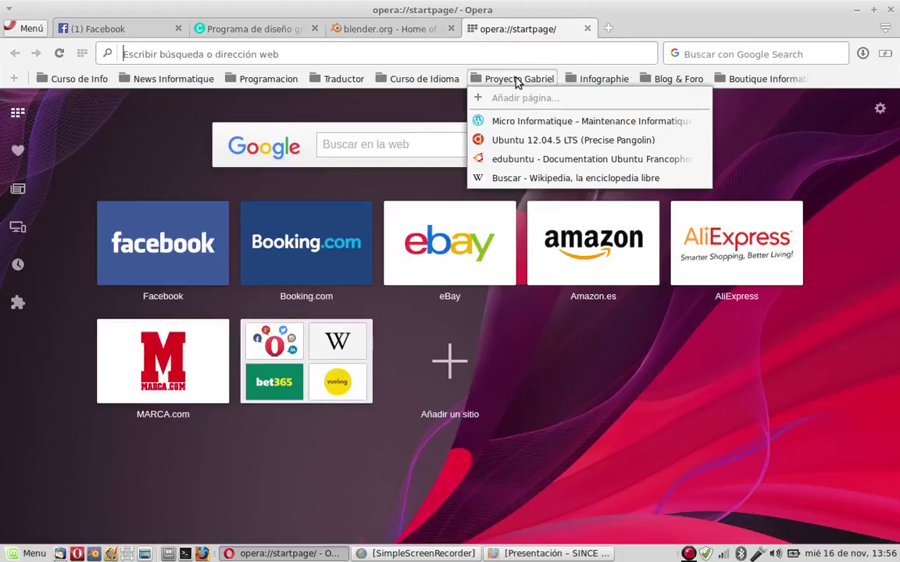
pyautogui.click(534, 188)
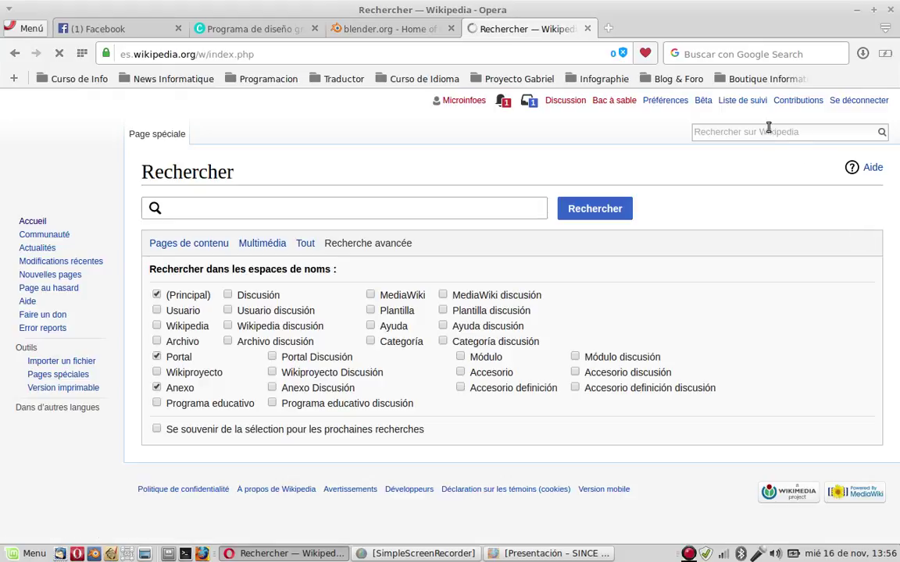
pyautogui.click(782, 132)
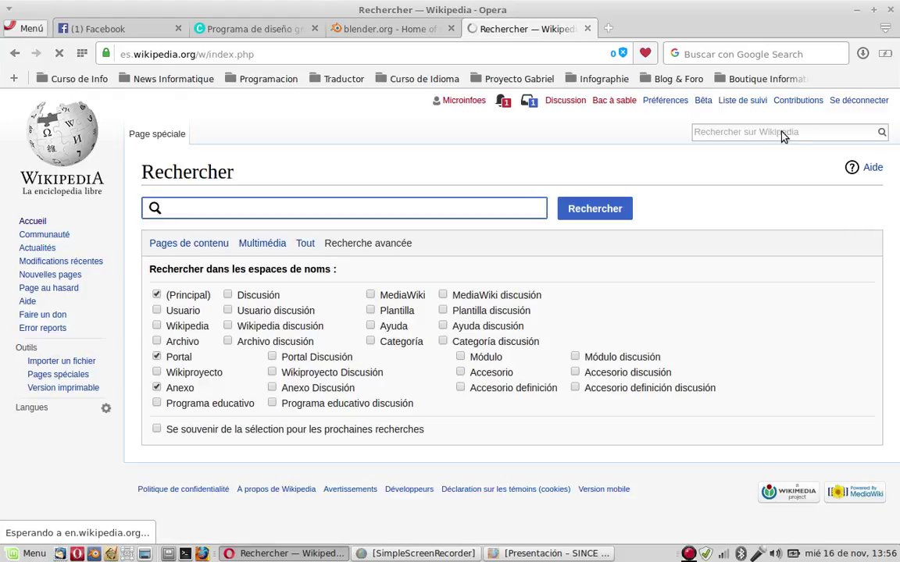
pyautogui.write('Op')
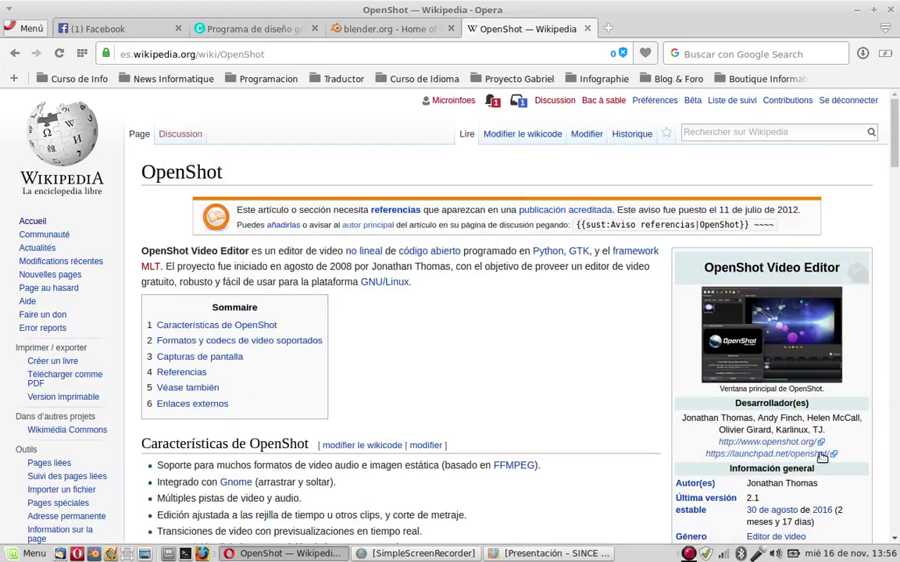
pyautogui.click(791, 444)
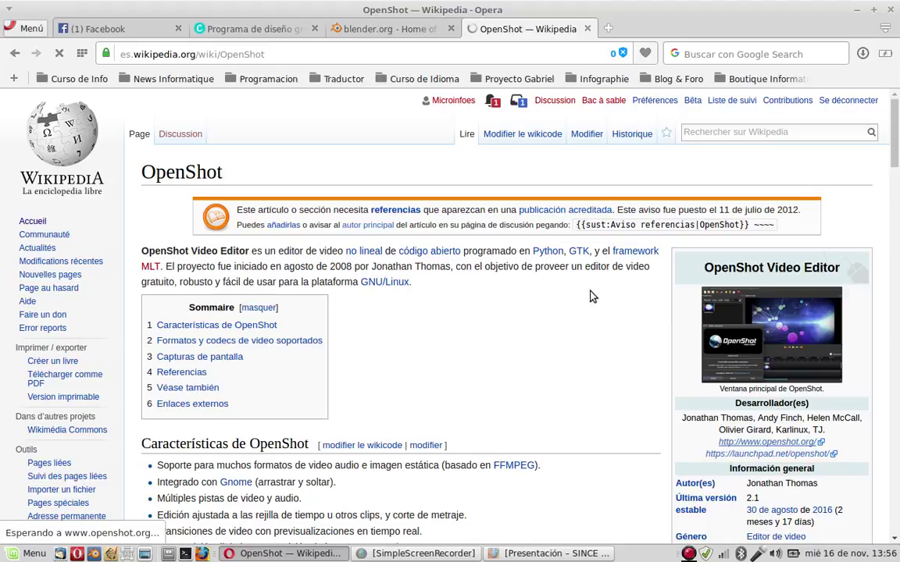
# - Check the connection security information of the blender.org page and close it again
pyautogui.click(422, 29)
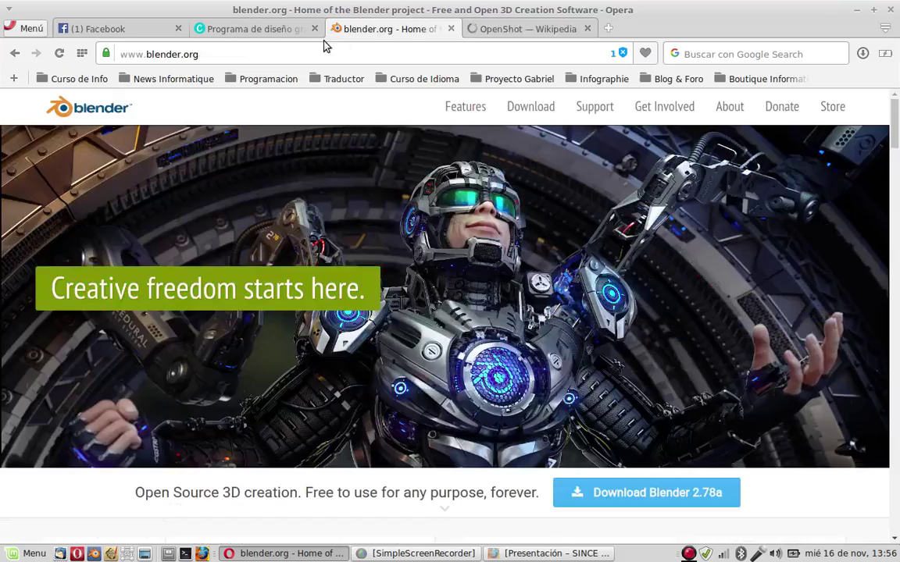
pyautogui.click(104, 56)
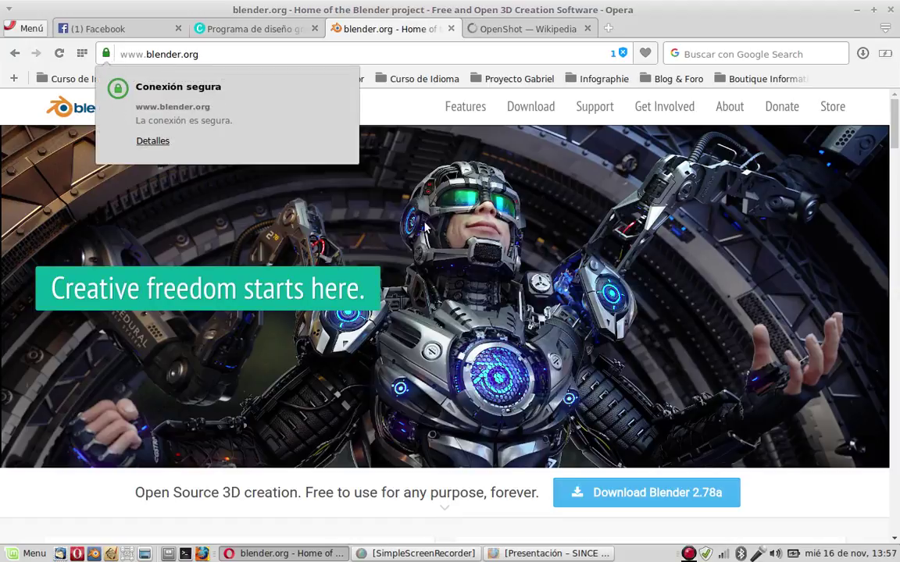
pyautogui.click(395, 277)
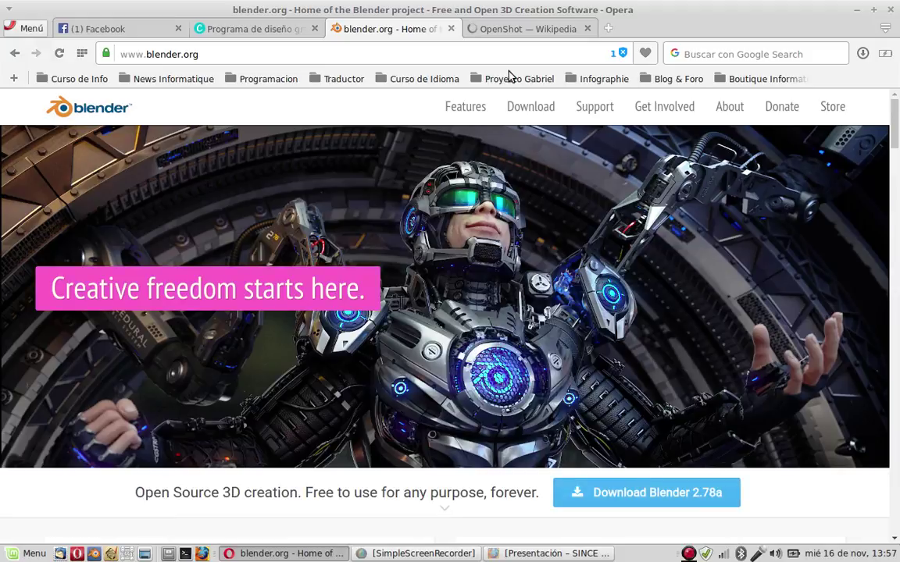
# - Open the Blender 2.78a download page and examine the 64-bit and 32-bit Windows installer and ZIP options
pyautogui.click(528, 114)
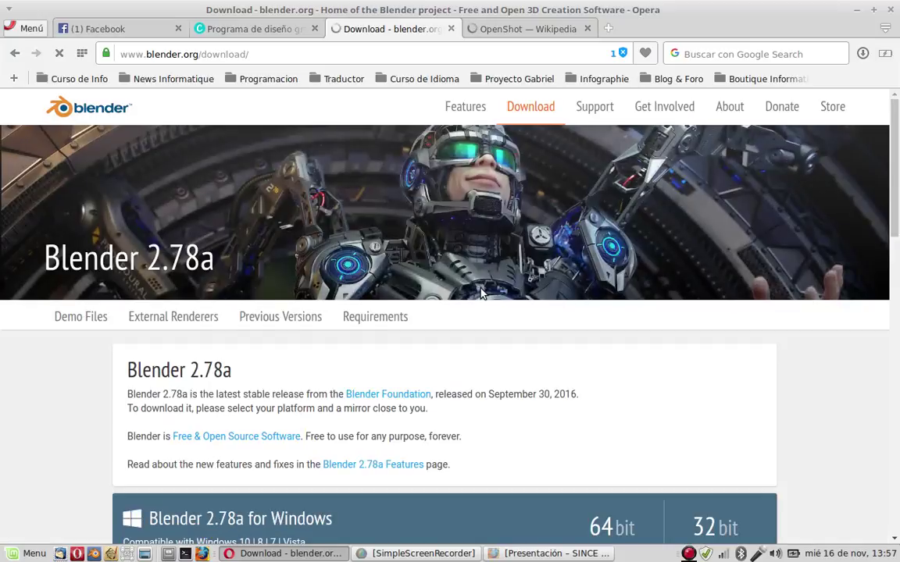
pyautogui.scroll(-3, 481, 293)
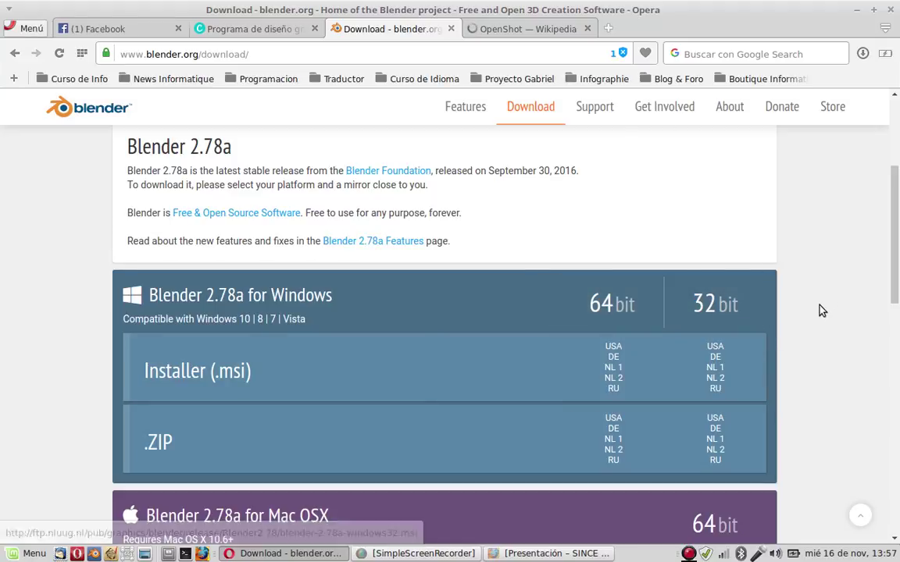
pyautogui.scroll(-2, 763, 310)
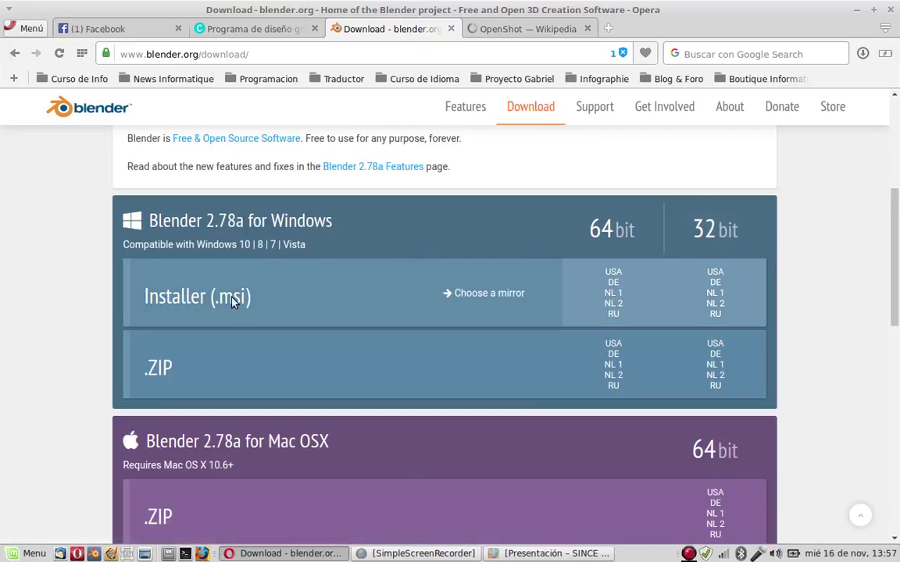
pyautogui.scroll(-1, 444, 295)
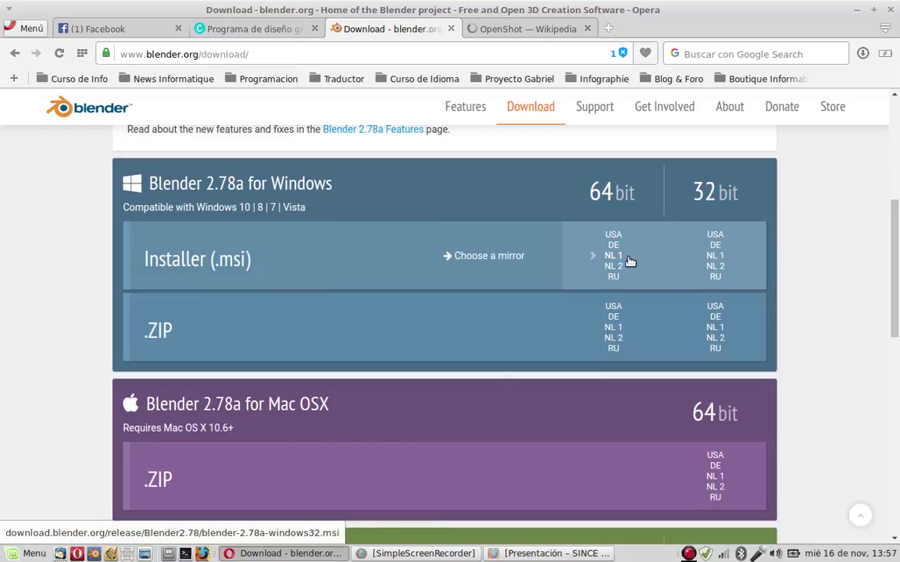
# - Examine the Mac OSX and GNU/Linux downloads of Blender 2.78a and return to the Windows section
pyautogui.scroll(-3, 797, 292)
pyautogui.scroll(-4, 798, 292)
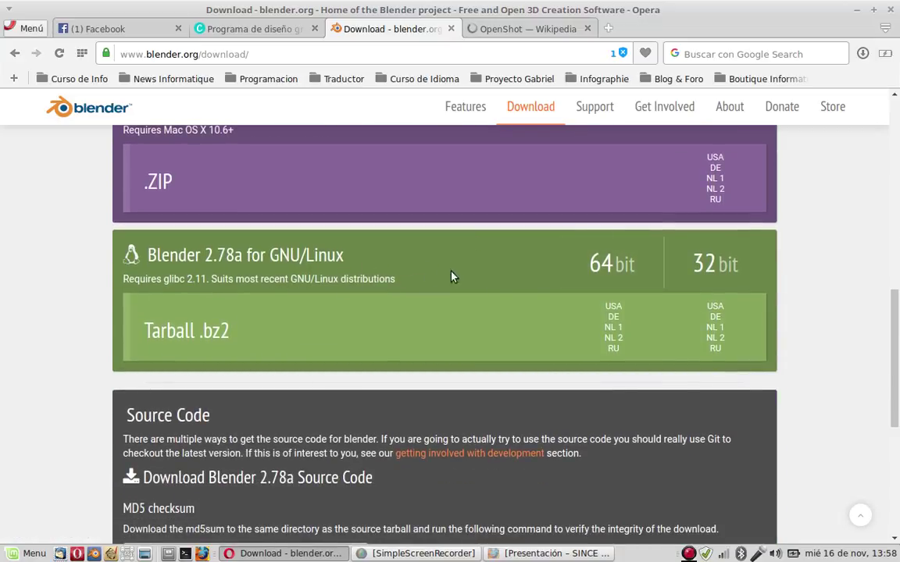
pyautogui.scroll(1, 315, 283)
pyautogui.scroll(-1, 335, 156)
pyautogui.scroll(3, 335, 160)
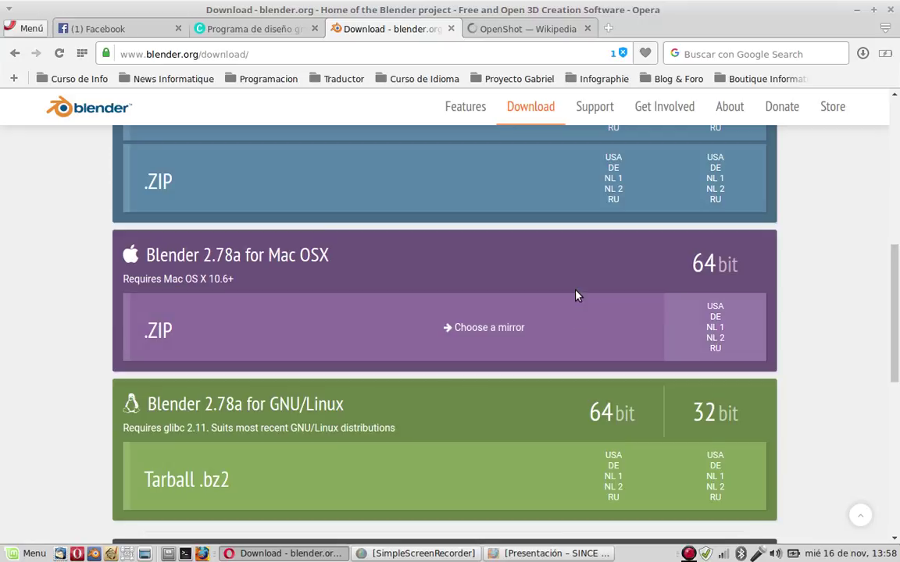
pyautogui.scroll(-2, 580, 281)
pyautogui.scroll(1, 580, 220)
pyautogui.scroll(-1, 580, 219)
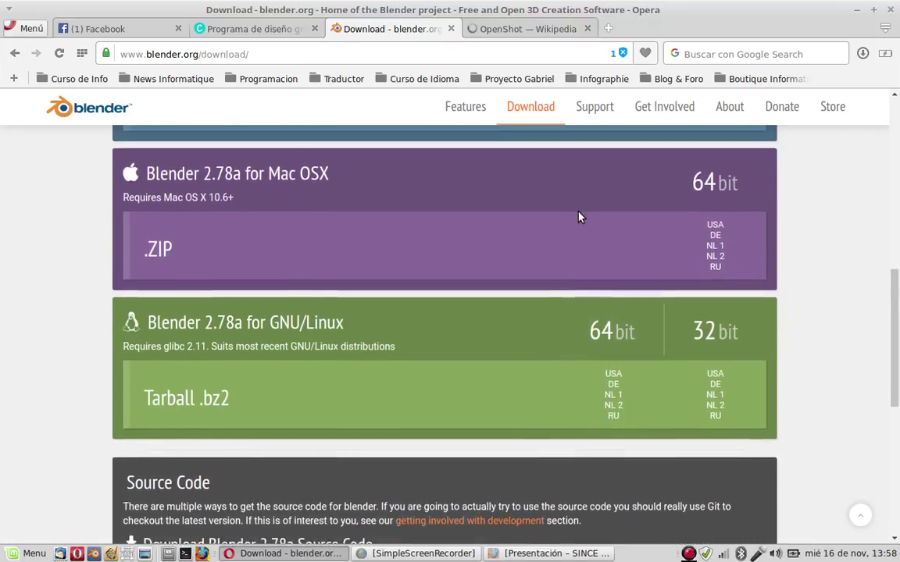
pyautogui.scroll(2, 580, 216)
pyautogui.scroll(-1, 578, 180)
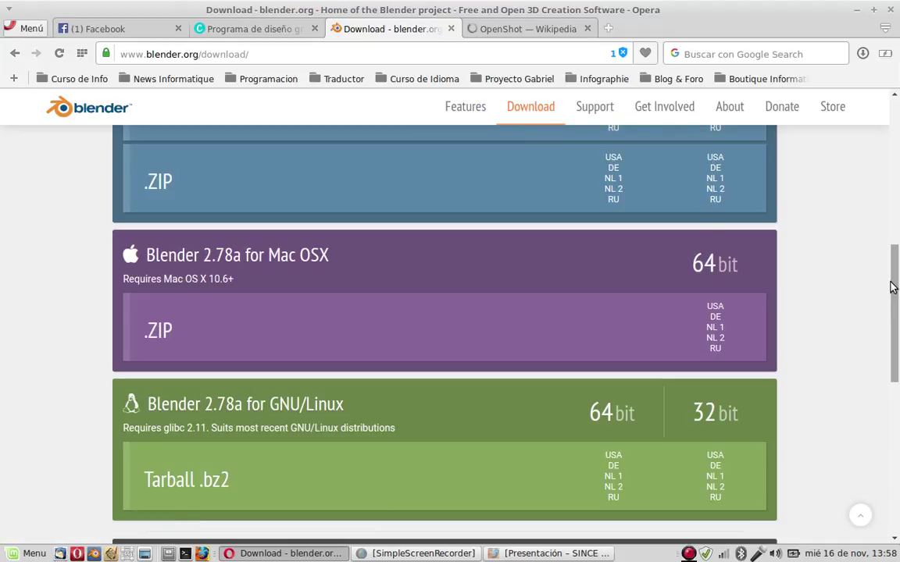
pyautogui.moveTo(892, 283); pyautogui.dragTo(898, 223)
pyautogui.scroll(4, 897, 228)
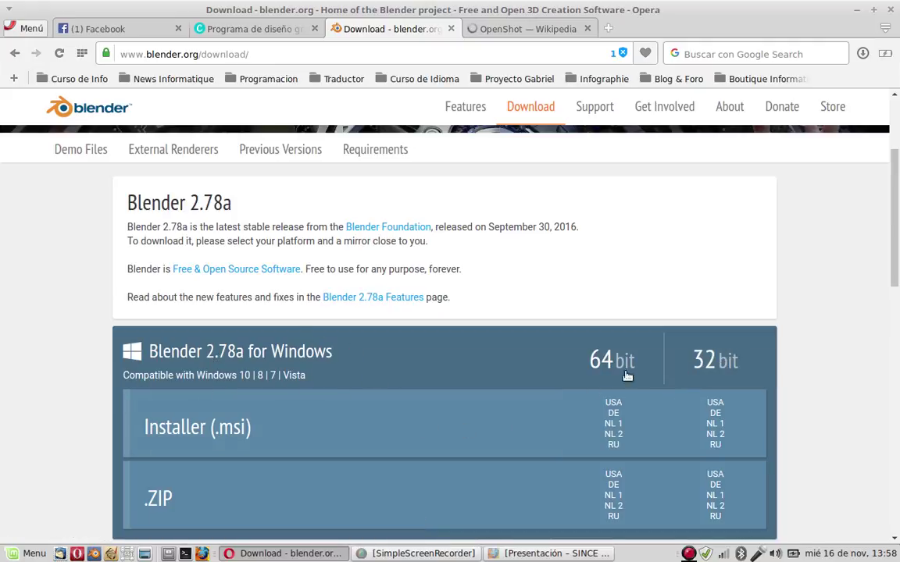
# - Return to the OpenShot Wikipedia page to check on the loading of the OpenShot website
pyautogui.click(524, 29)
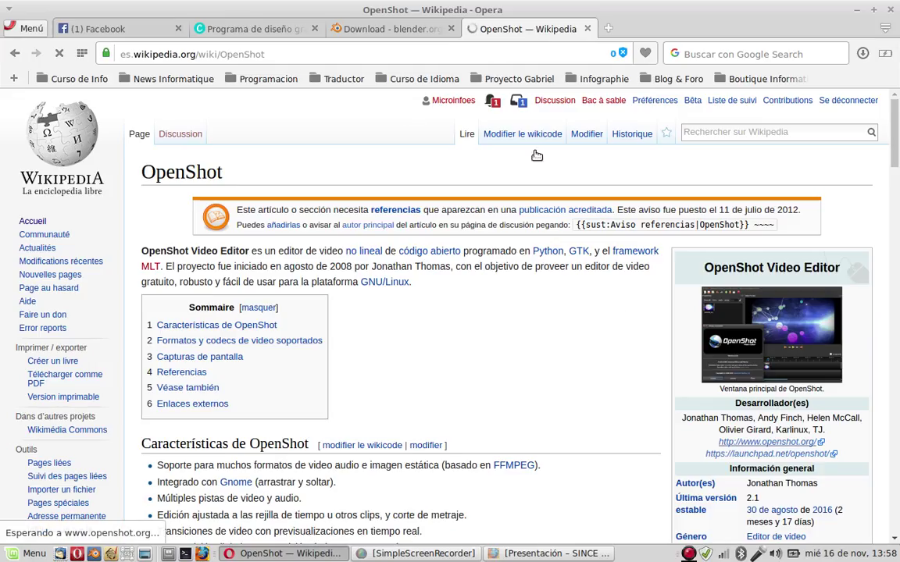